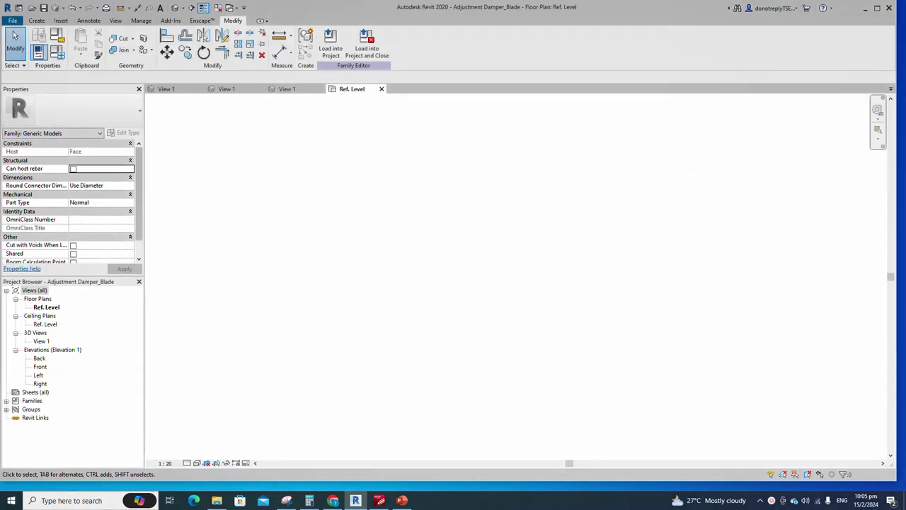
Create a new family from the Metric Generic Model template
left_click(13, 21)
mouse_move(63, 60)
left_click(103, 81)
scroll(391, 241, "down", 7)
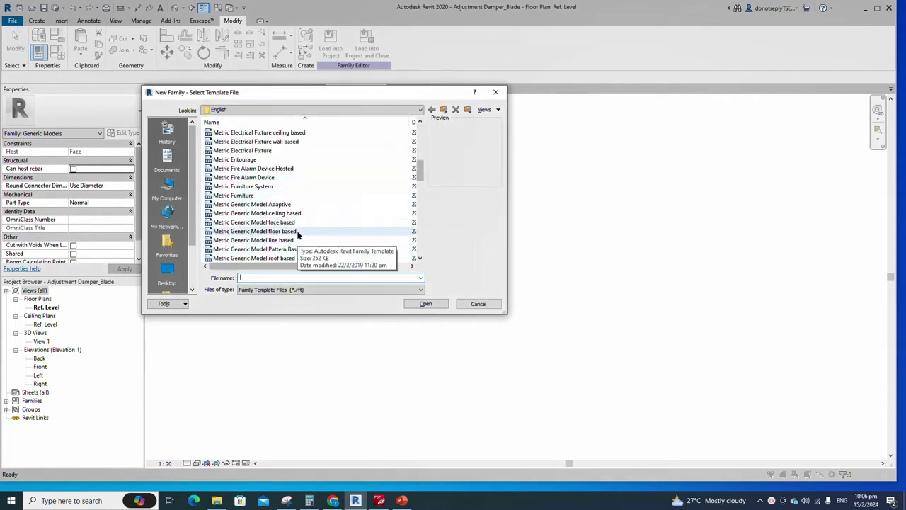
scroll(275, 257, "down", 3)
left_click(269, 177)
left_click(426, 304)
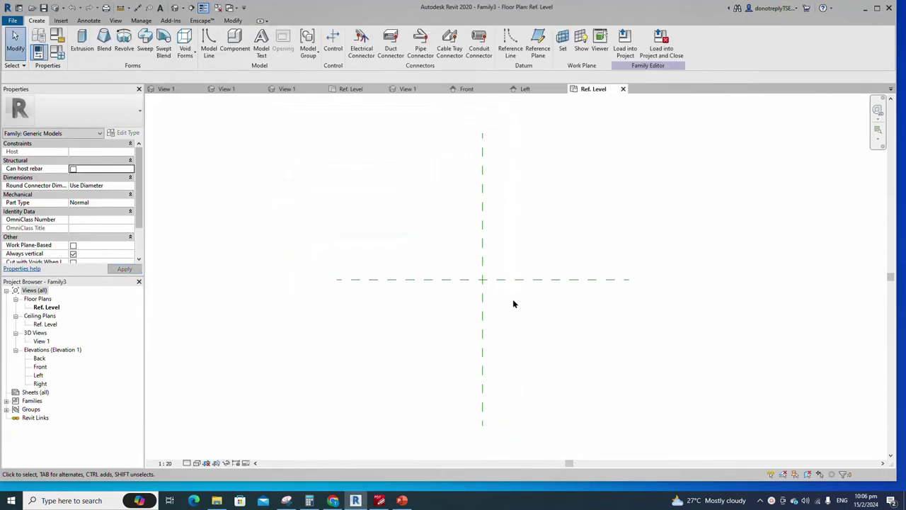
Draw two short horizontal reference planes 400 mm apart, one on each side of the Center (Front/Back) plane
left_click(495, 280)
left_click(306, 53)
left_click_drag(137, 78, 114, 93)
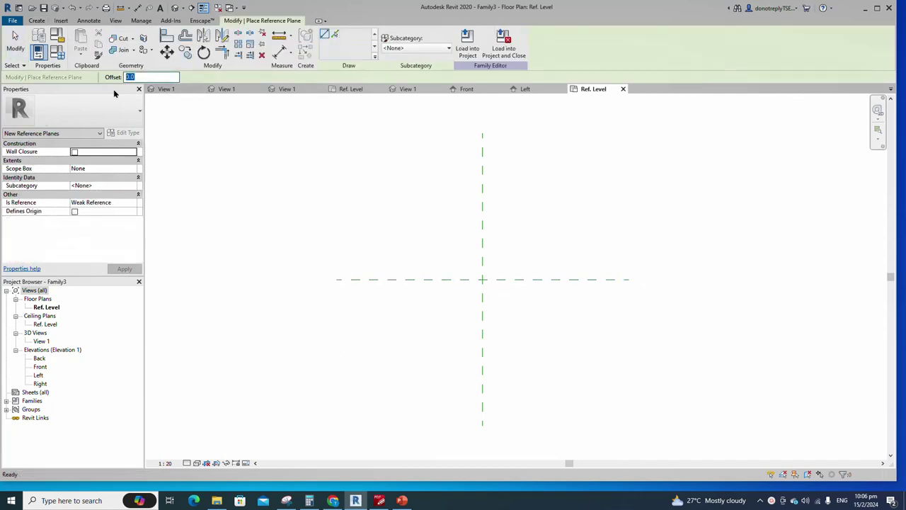
key("Return")
left_click(459, 280)
left_click(520, 280)
left_click(520, 280)
left_click(460, 280)
Dimension the two new planes against the Center (Front/Back) plane and make the spacing equal
left_click(279, 56)
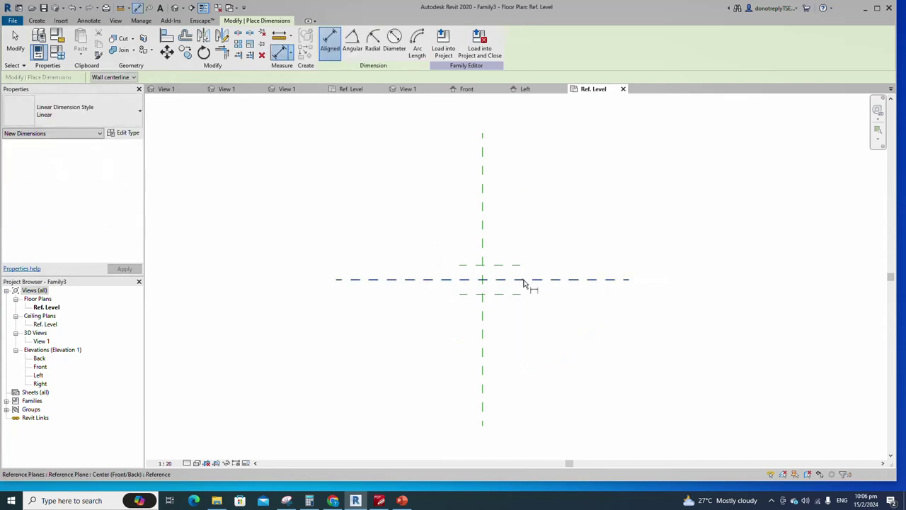
left_click(524, 281)
left_click(521, 266)
left_click(521, 295)
scroll(526, 291, "up", 2)
left_click(542, 285)
left_click(508, 272)
Add an overall aligned dimension between the two outer horizontal reference planes
left_click(499, 248)
left_click(500, 297)
left_click(576, 310)
scroll(596, 320, "down", 2)
key("Escape")
Label the overall dimension between the outer planes with a new family parameter named L
left_click(585, 309)
left_click(280, 56)
key("Escape")
left_click(586, 308)
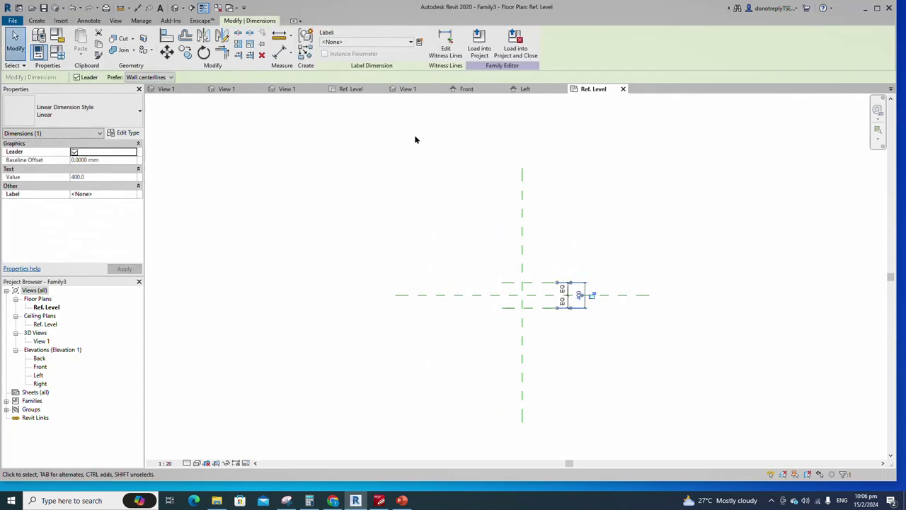
left_click(420, 42)
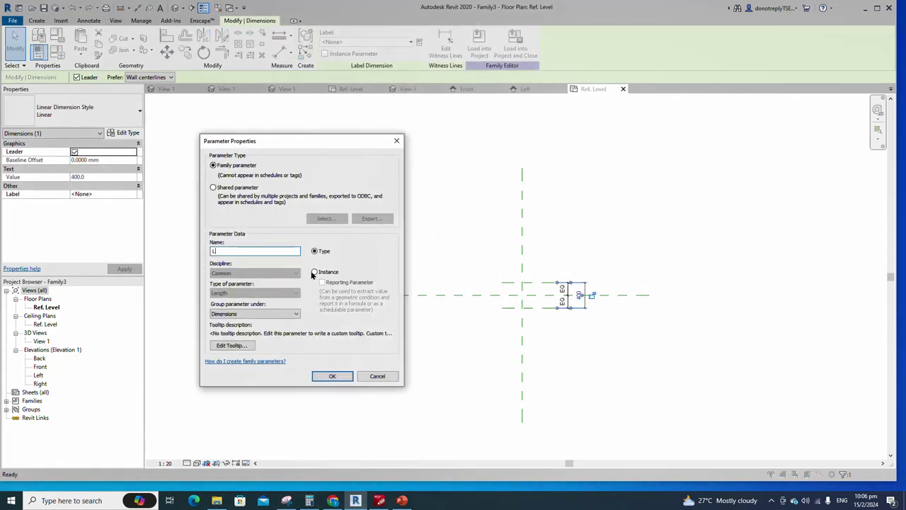
type("L")
left_click(332, 376)
key("Escape")
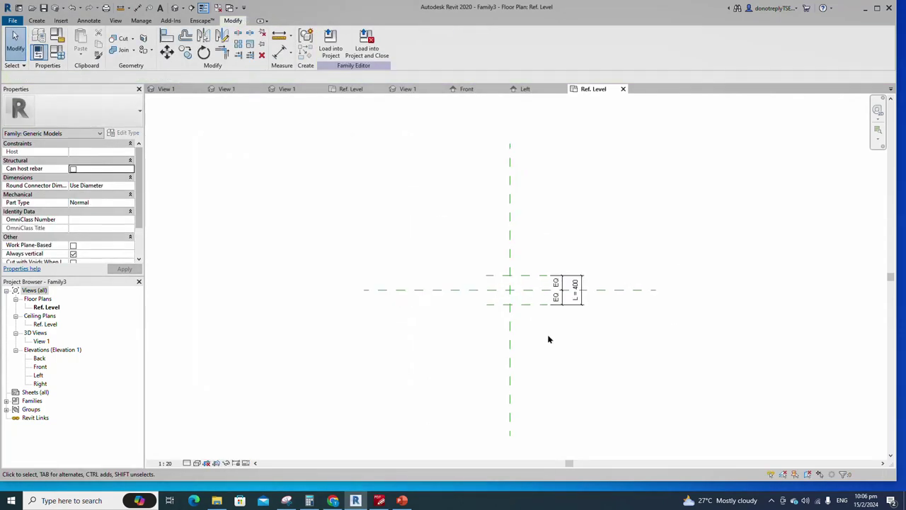
In the Front elevation, draw a horizontal reference plane offset 35 mm above the Ref. Level
double_click(40, 367)
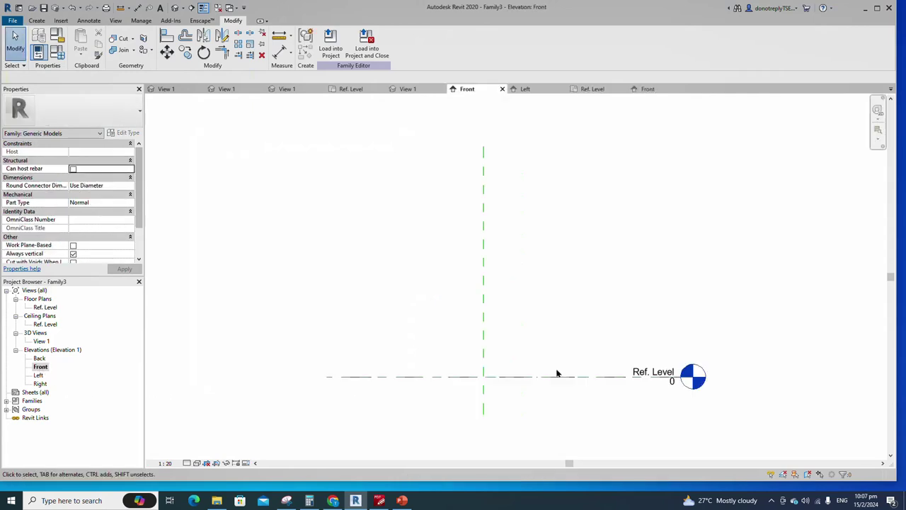
left_click(460, 395)
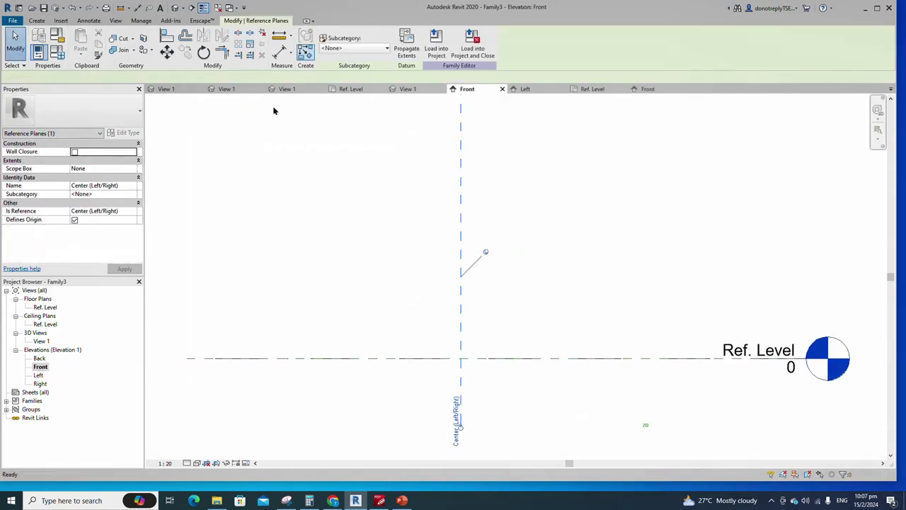
key("r")
key("p")
left_click(344, 352)
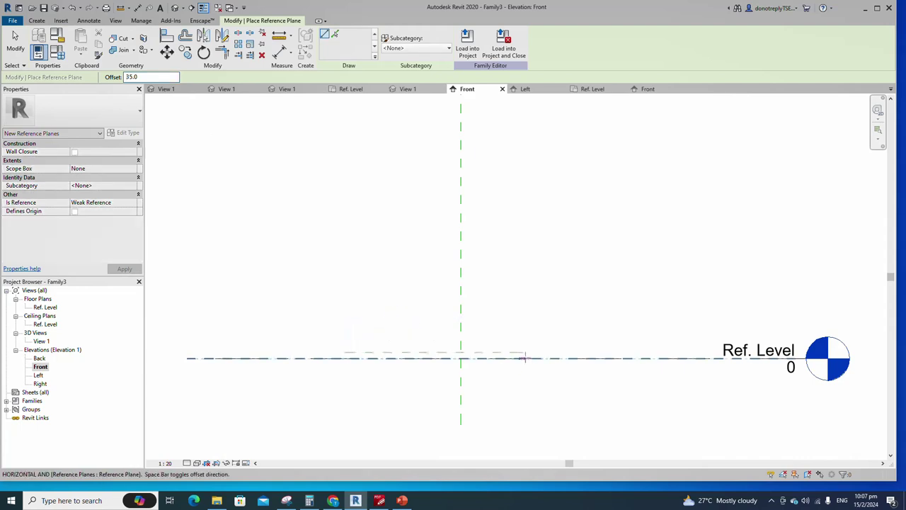
scroll(526, 357, "up", 2)
left_click(527, 352)
Dimension the distance between the Ref. Level and the new horizontal reference plane
key("d")
key("i")
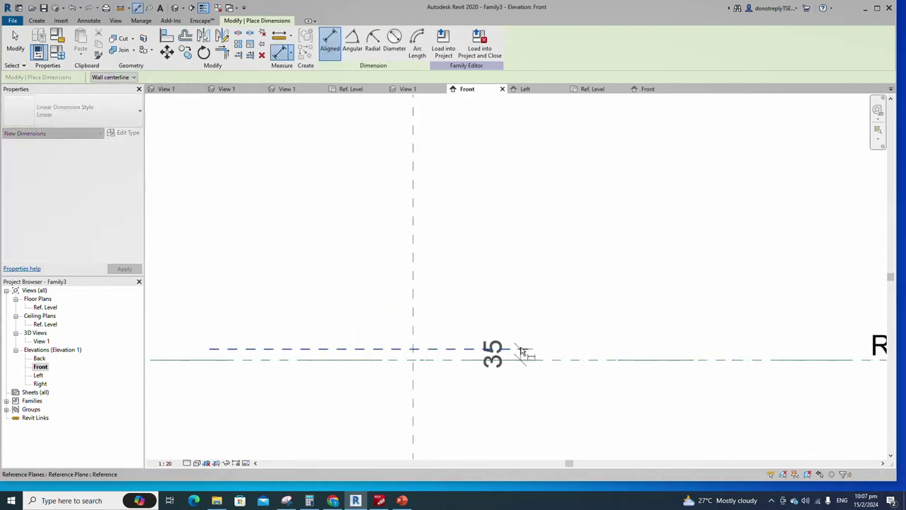
scroll(634, 296, "down", 1)
scroll(678, 375, "up", 1)
key("Escape")
key("Escape")
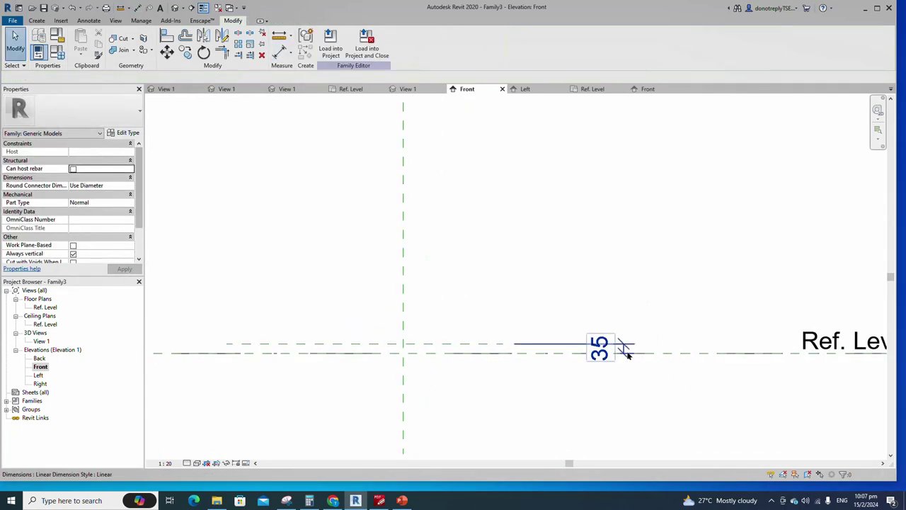
Label the dimension above the Ref. Level with a new family parameter named D
left_click(626, 347)
left_click(419, 42)
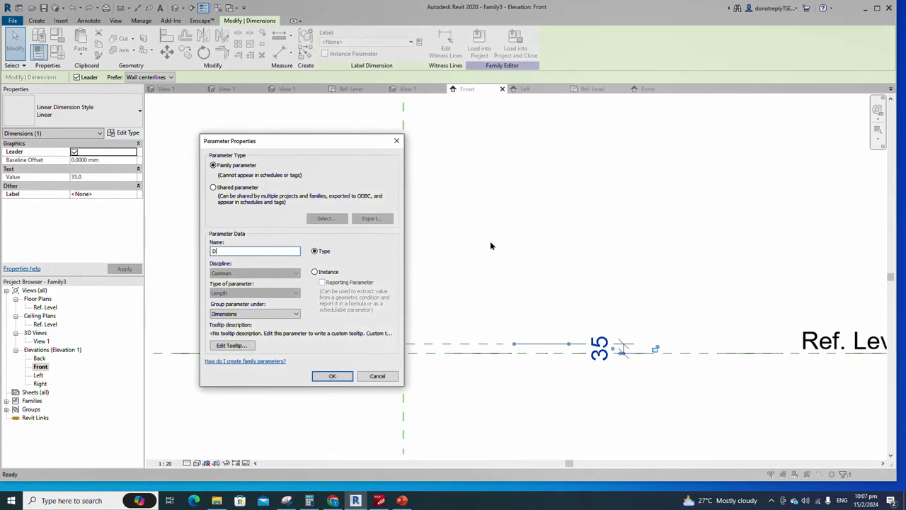
type("De")
key("BackSpace")
left_click(332, 376)
scroll(303, 346, "up", 1)
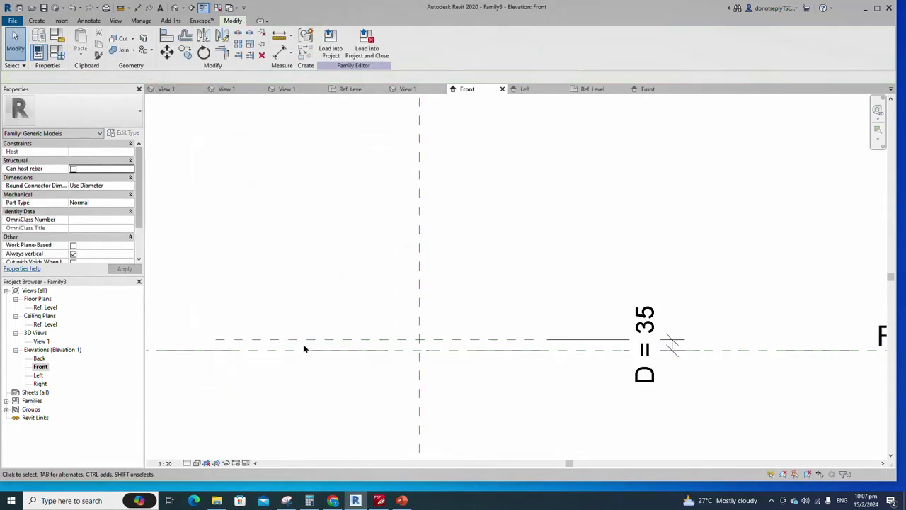
Add a reference plane 5 mm below the upper horizontal plane by picking that plane
left_click(303, 342)
type("rp")
type("5")
left_click(335, 33)
scroll(338, 344, "up", 1)
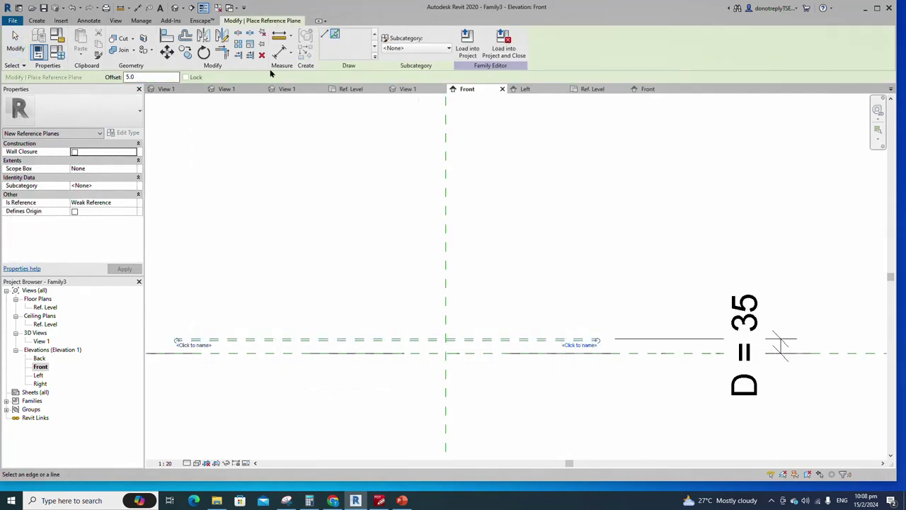
Dimension the distance from the Ref. Level to the lower of the two upper reference planes
left_click(280, 52)
scroll(255, 344, "up", 1)
left_click(255, 341)
left_click(256, 358)
scroll(326, 350, "down", 3)
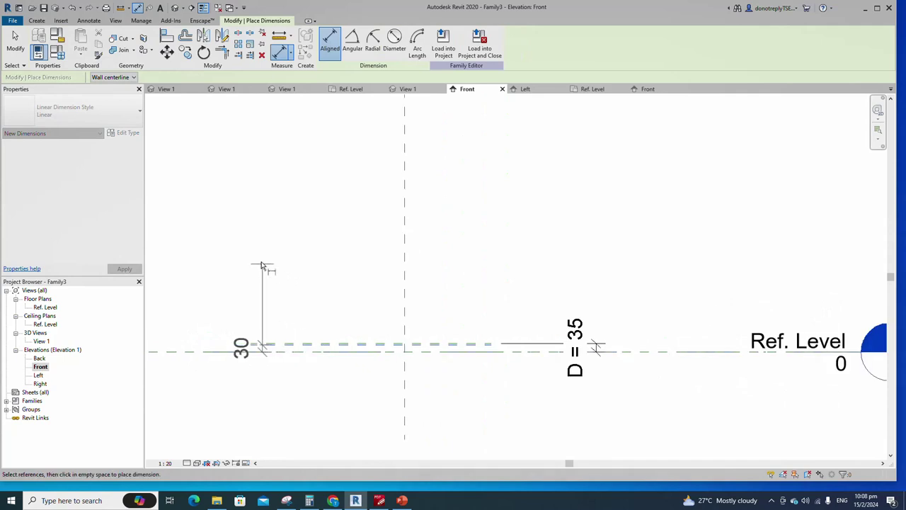
left_click(236, 333)
key("Escape")
key("Escape")
scroll(302, 376, "up", 1)
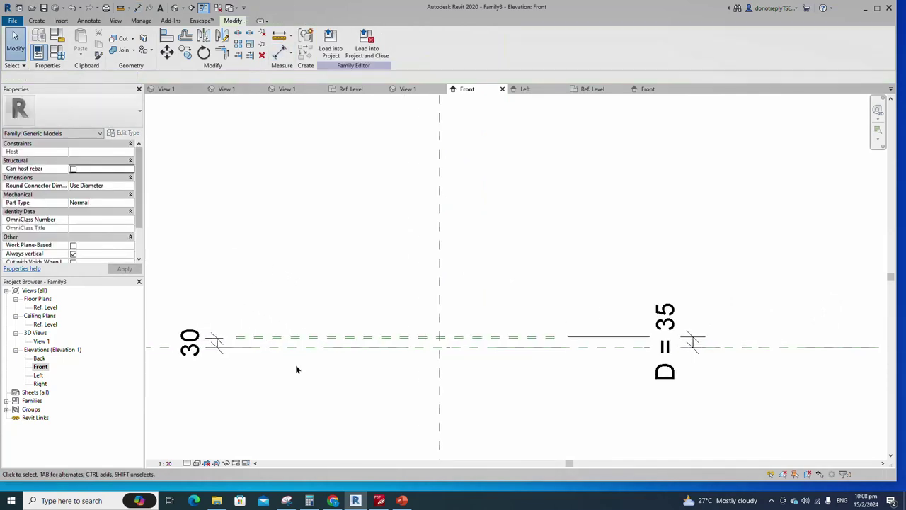
Add a reference plane midway between the Ref. Level and the plane 30 mm above it
left_click(289, 344)
key("r")
key("p")
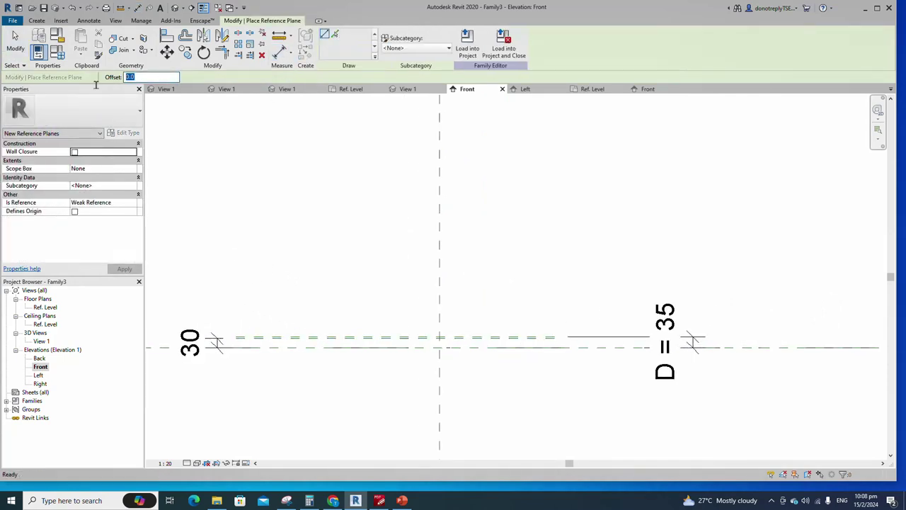
left_click(335, 36)
scroll(309, 338, "up", 3)
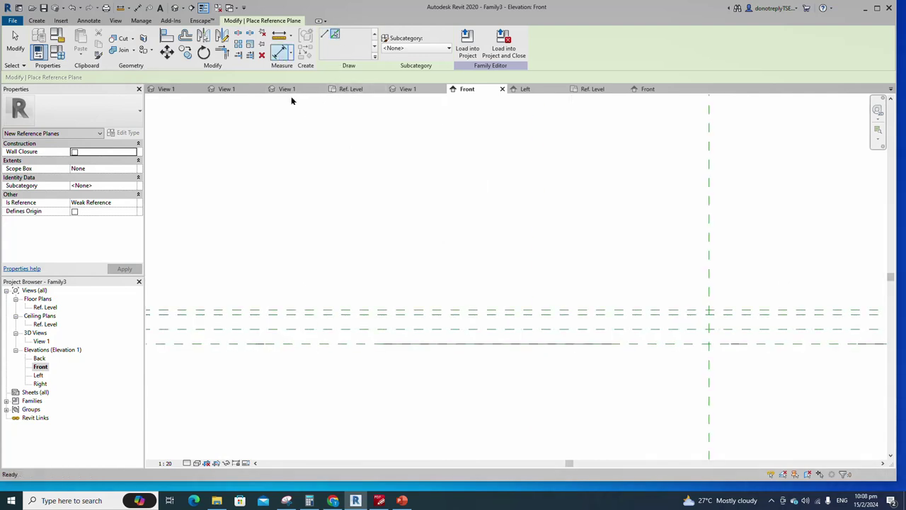
Dimension the middle plane against the planes above and below it with equal spacing
left_click(280, 57)
left_click(468, 339)
scroll(352, 369, "down", 1)
key("Escape")
key("Escape")
scroll(518, 374, "up", 1)
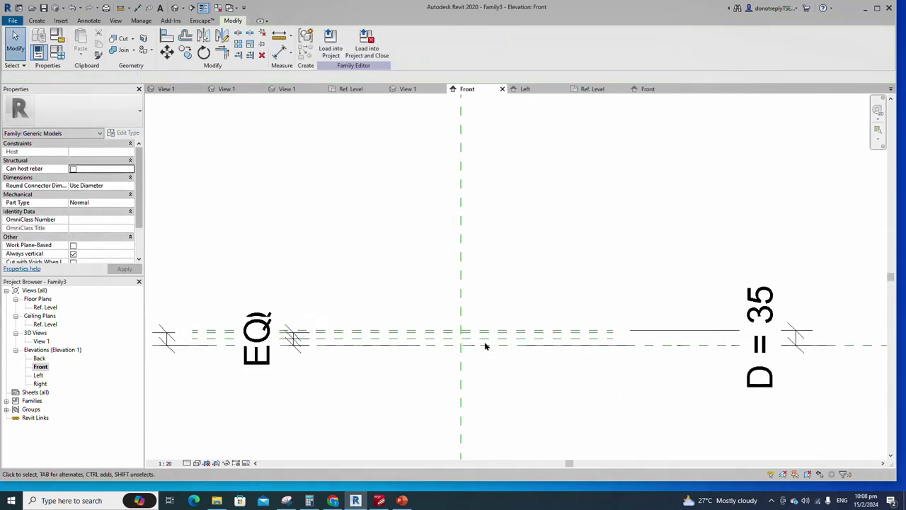
Draw a slanted reference plane about 18° off vertical through the middle plane's intersection with the Center (Left/Right) plane, extending below the Ref. Level
left_click(495, 347)
left_click(309, 56)
scroll(470, 355, "up", 3)
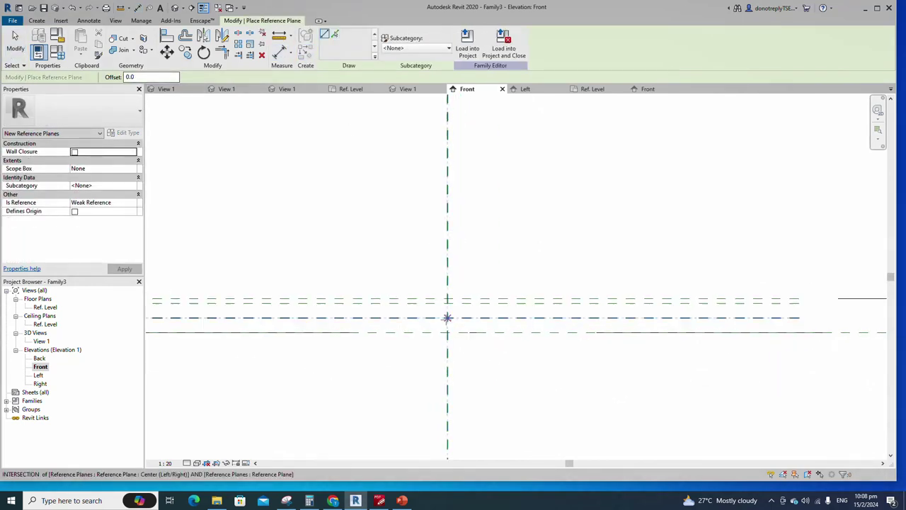
left_click(447, 318)
left_click(423, 242)
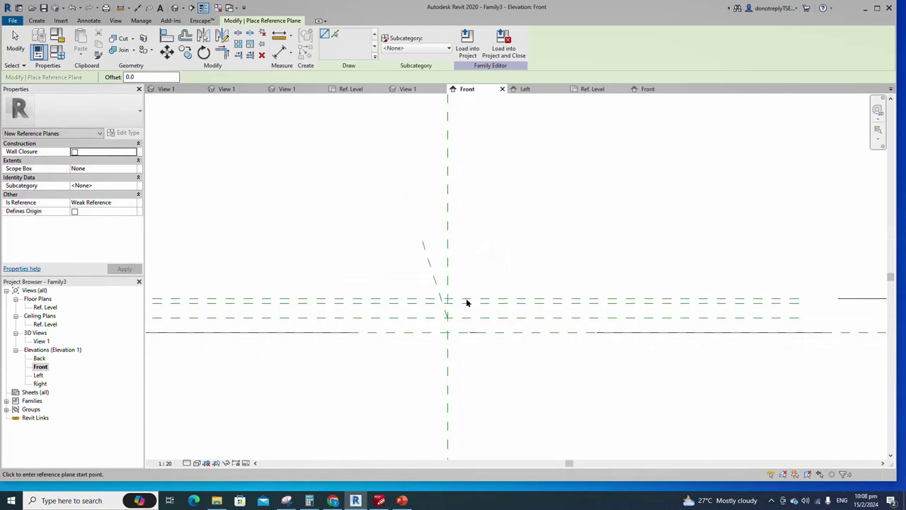
key("Escape")
left_click_drag(468, 371, 478, 407)
left_click(541, 403)
Add an angular dimension between the Center (Left/Right) plane and the slanted plane above the horizontal planes
left_click(291, 54)
left_click(312, 91)
left_click(447, 228)
left_click(427, 253)
scroll(431, 244, "down", 4)
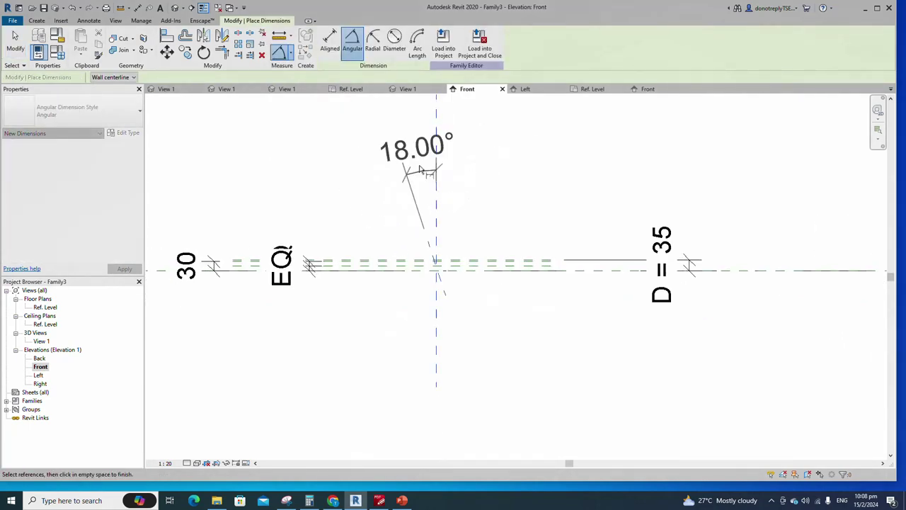
left_click(421, 154)
Set the view scale to 1:10 and add a second angular dimension to the slanted plane below the Ref. Level
left_click(166, 463)
left_click(178, 360)
scroll(453, 277, "up", 1)
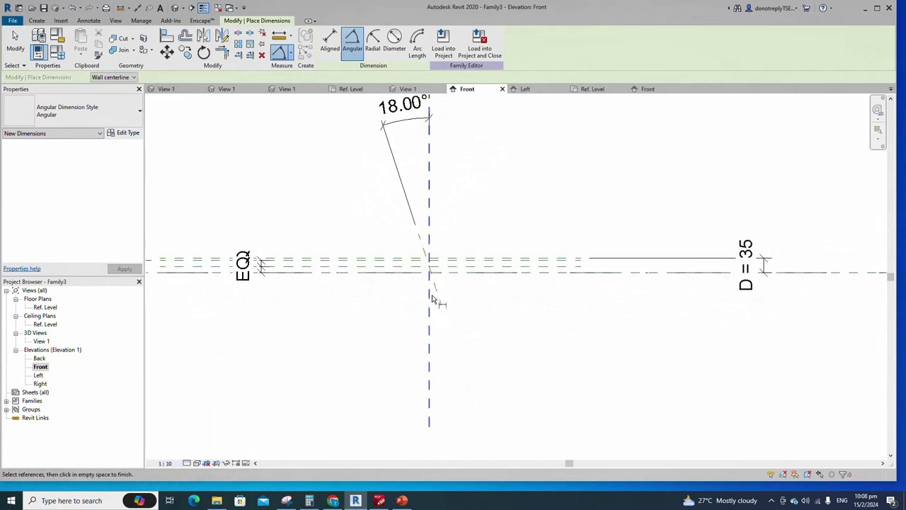
left_click(431, 296)
left_click(439, 304)
scroll(449, 331, "down", 2)
left_click(462, 383)
key("Escape")
Set the slanted reference plane's angle from the Center (Left/Right) plane to 20°
left_click(444, 313)
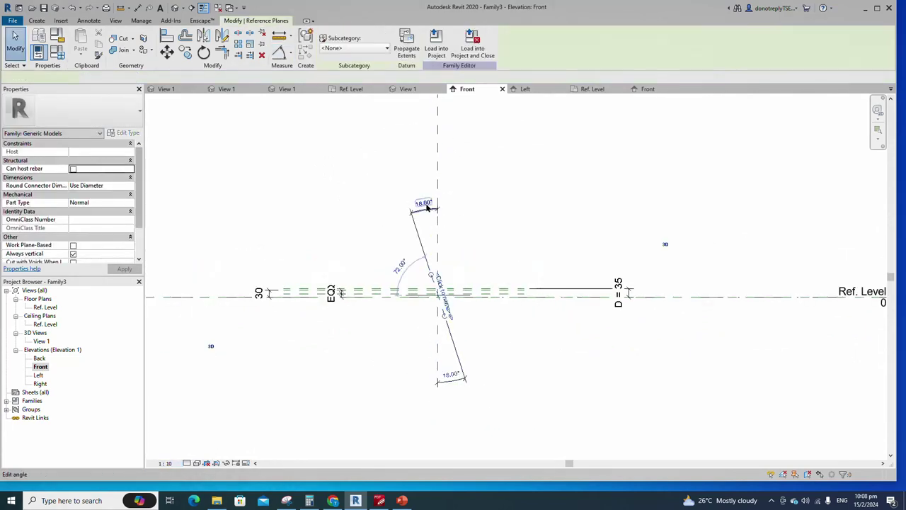
left_click(424, 205)
type("20")
key("Return")
left_click(472, 241)
scroll(458, 323, "up", 2)
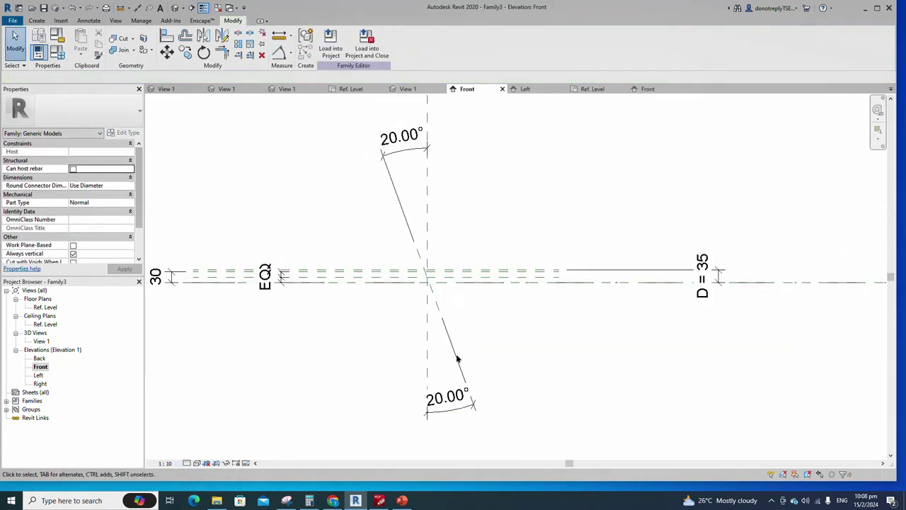
left_click(456, 409)
left_click(400, 151)
left_click(447, 191)
scroll(483, 319, "up", 2)
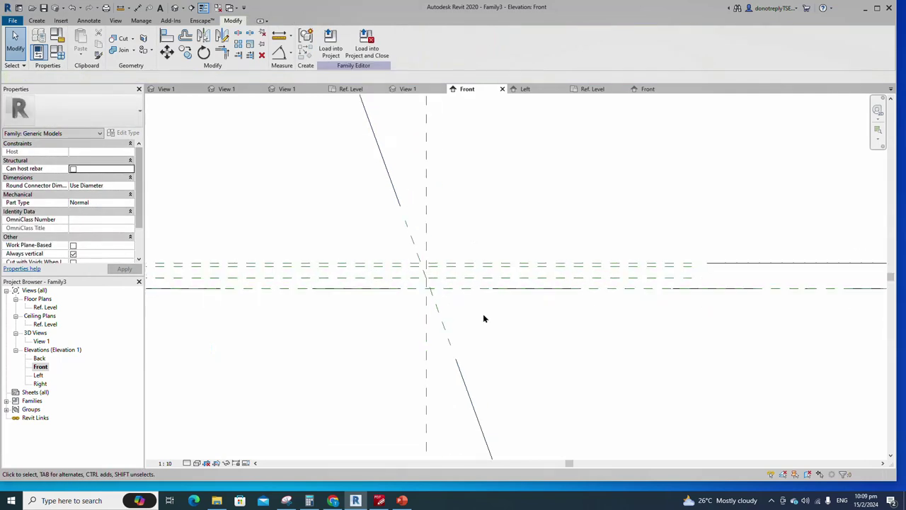
Add parallel reference planes offset 0.5 mm on both sides of the slanted plane by picking it
left_click(448, 338)
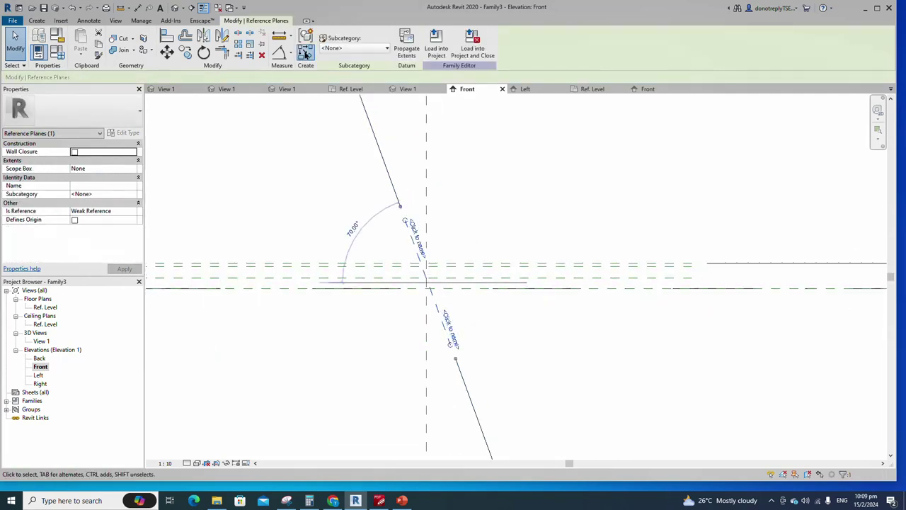
key("r")
key("p")
key("p")
key("l")
scroll(449, 309, "up", 4)
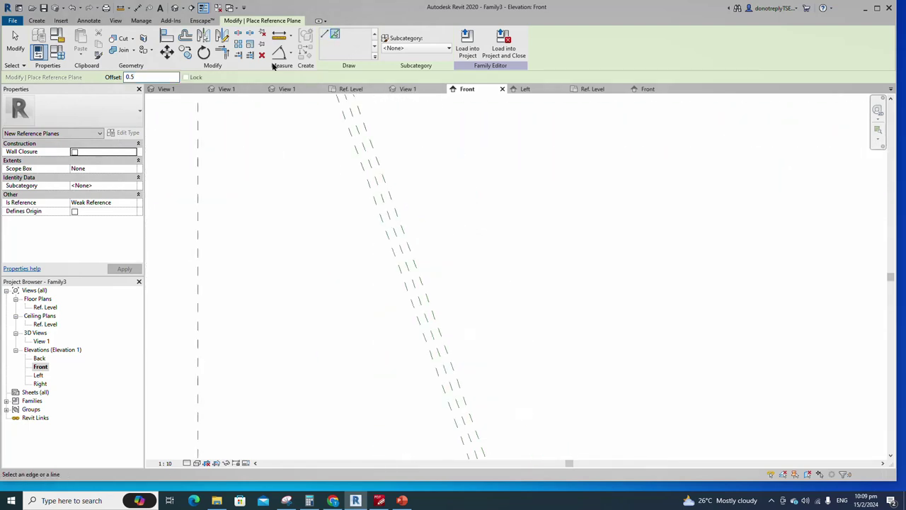
Place an aligned dimension across the three parallel slanted reference planes
left_click(289, 55)
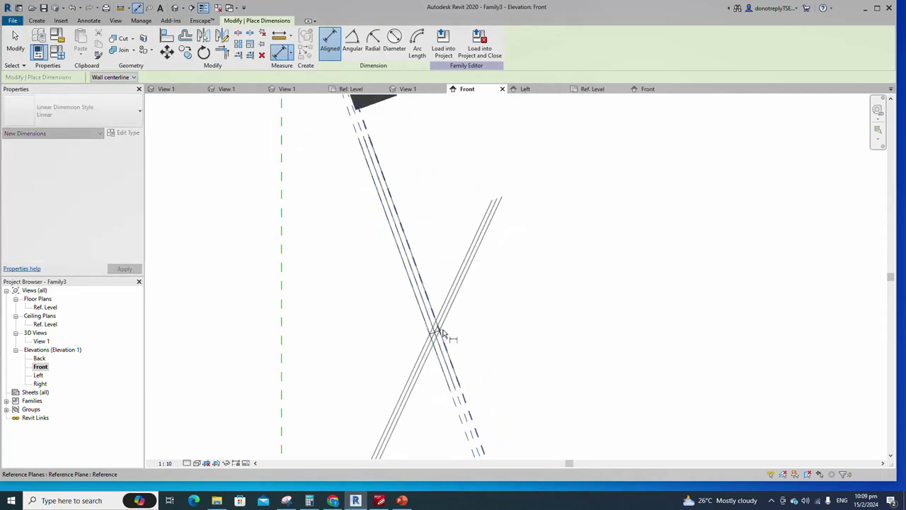
scroll(444, 333, "down", 3)
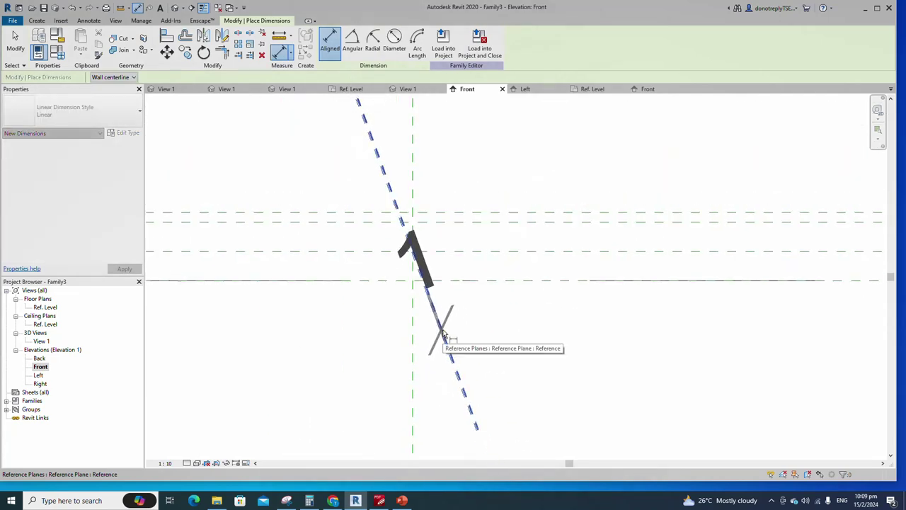
left_click(443, 332)
scroll(497, 361, "down", 3)
scroll(497, 362, "up", 1)
left_click(515, 384)
scroll(463, 325, "up", 5)
scroll(476, 335, "down", 9)
left_click(513, 394)
scroll(512, 394, "up", 2)
key("Escape")
Start an extrusion and sketch a circle of about 1 mm radius where the middle slanted plane crosses the 30 mm plane
scroll(445, 307, "up", 1)
scroll(447, 307, "up", 4)
left_click(36, 20)
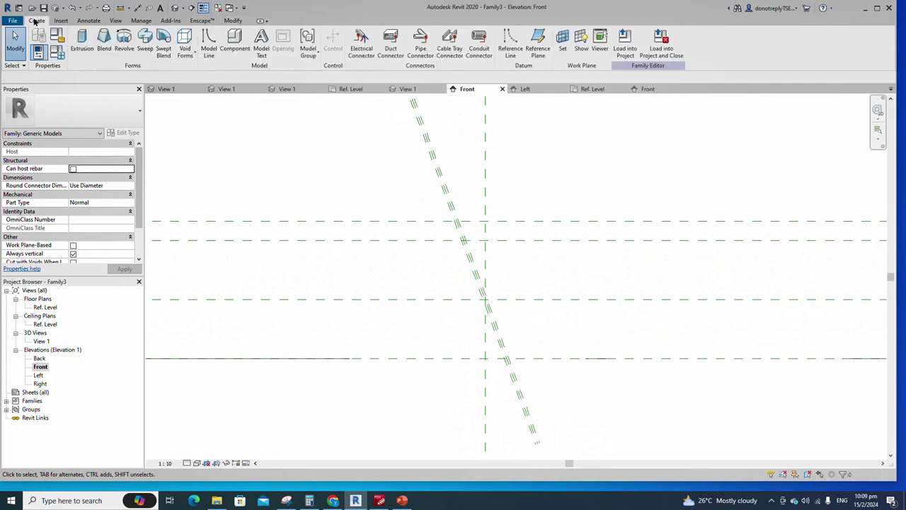
left_click(81, 39)
left_click(386, 33)
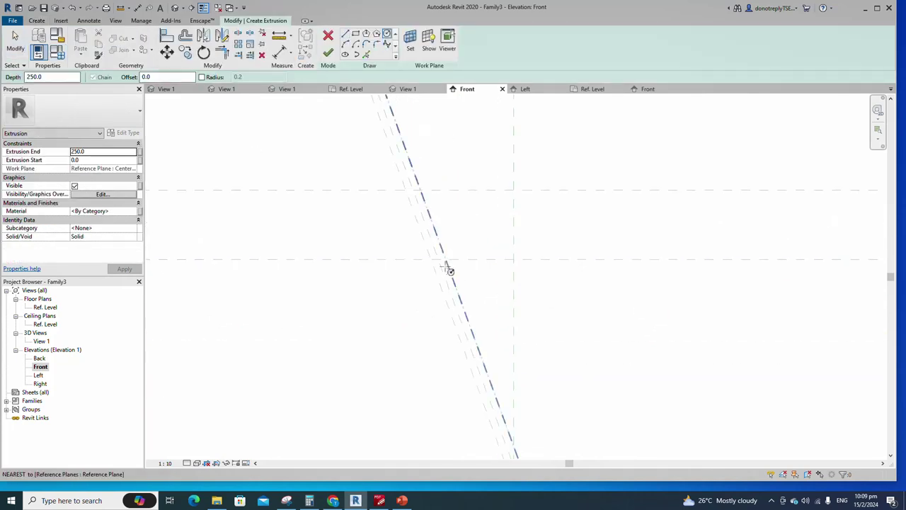
scroll(449, 263, "down", 2)
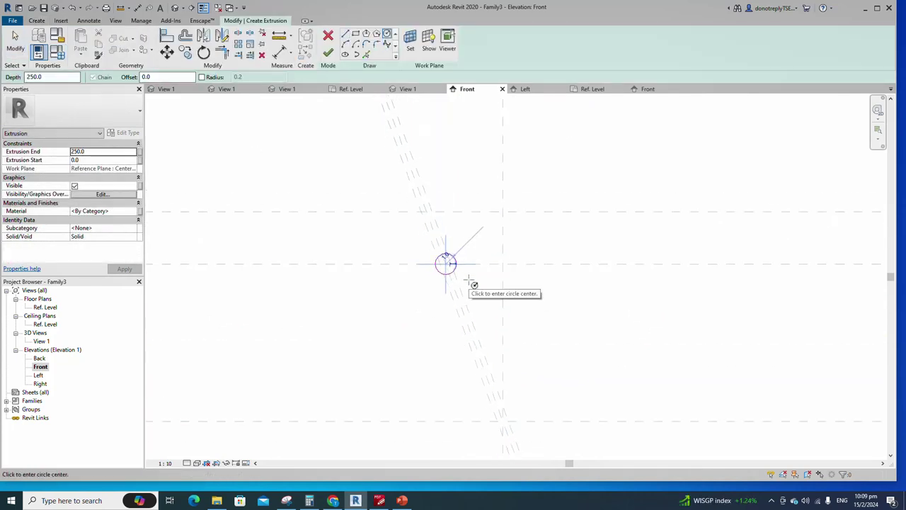
key("Escape")
scroll(463, 222, "down", 3)
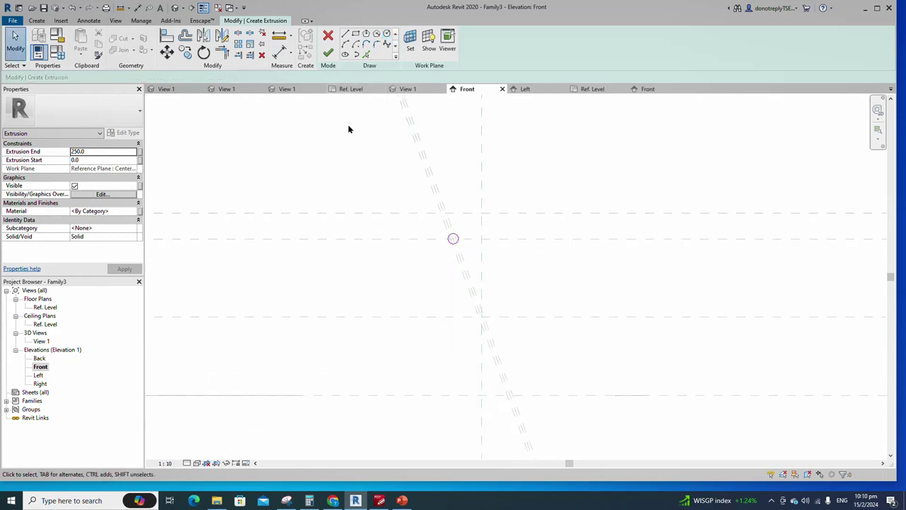
Finish the upper circle extrusion and switch the Front elevation to a shaded display
left_click(327, 52)
left_click(187, 463)
left_click(197, 462)
left_click(227, 425)
scroll(439, 266, "up", 1)
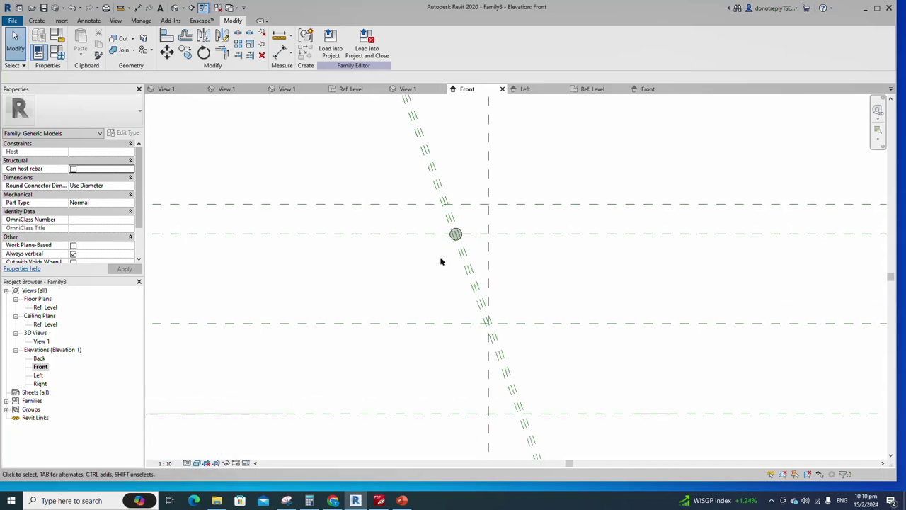
Associate the upper circular extrusion's material with a new instance family parameter named Material
left_click(455, 234)
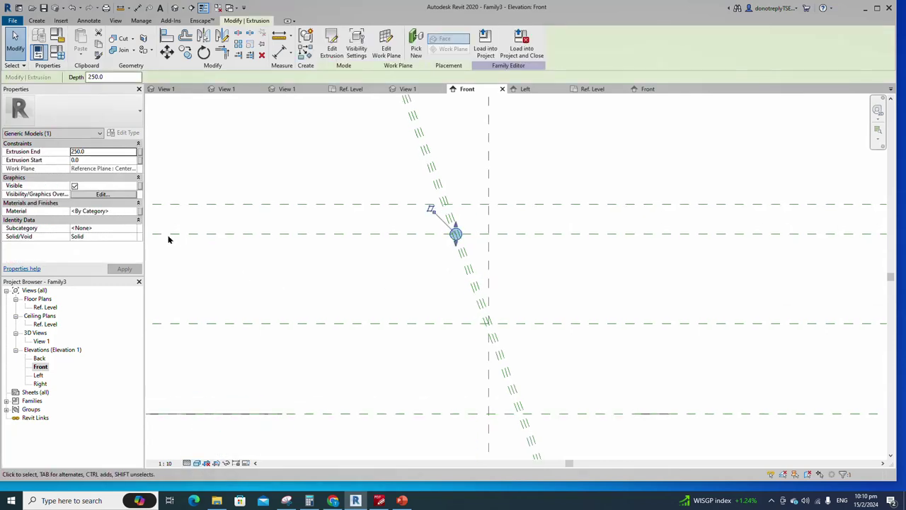
left_click(140, 211)
left_click(378, 300)
type("Material")
left_click(324, 273)
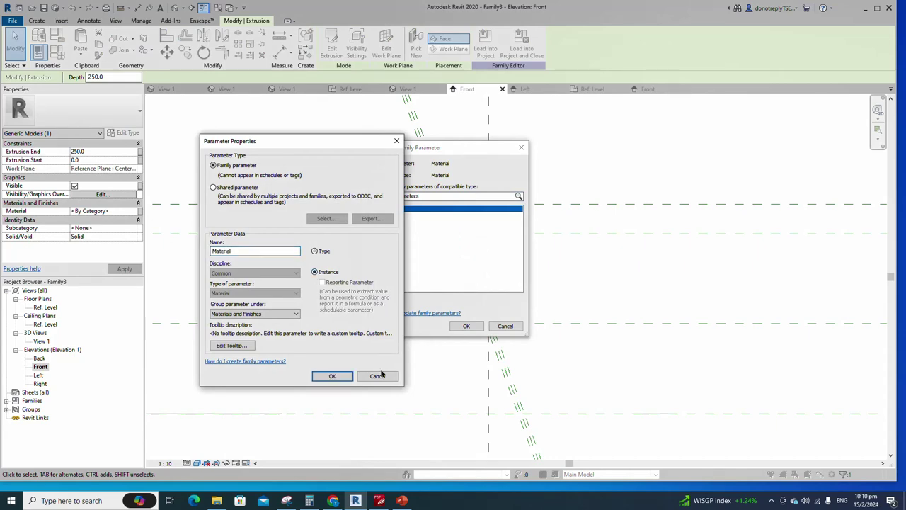
left_click(333, 376)
key("Return")
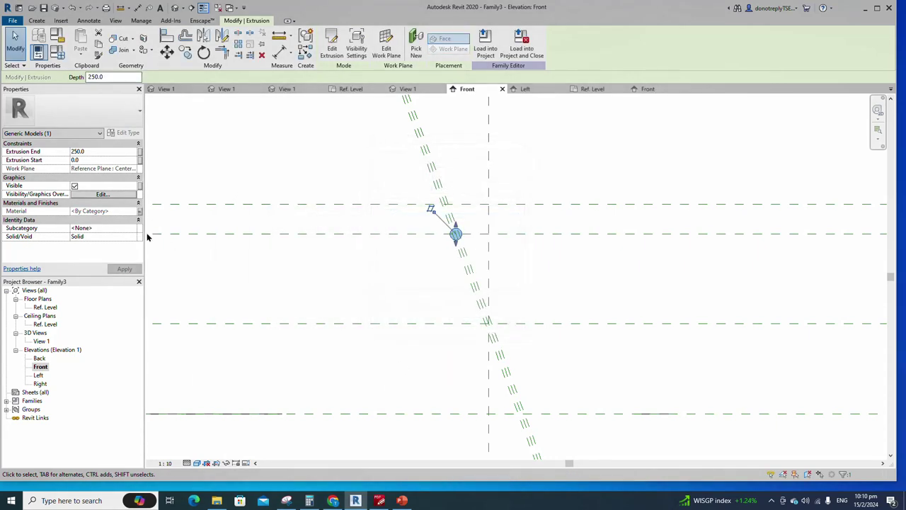
Associate the upper circular extrusion's visibility with a new Yes/No family parameter named Top
left_click(140, 186)
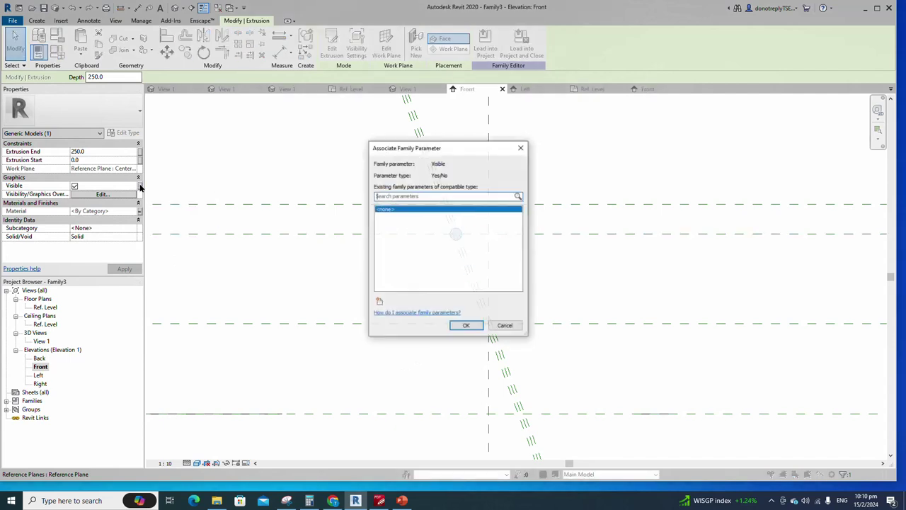
left_click(379, 301)
type("Top")
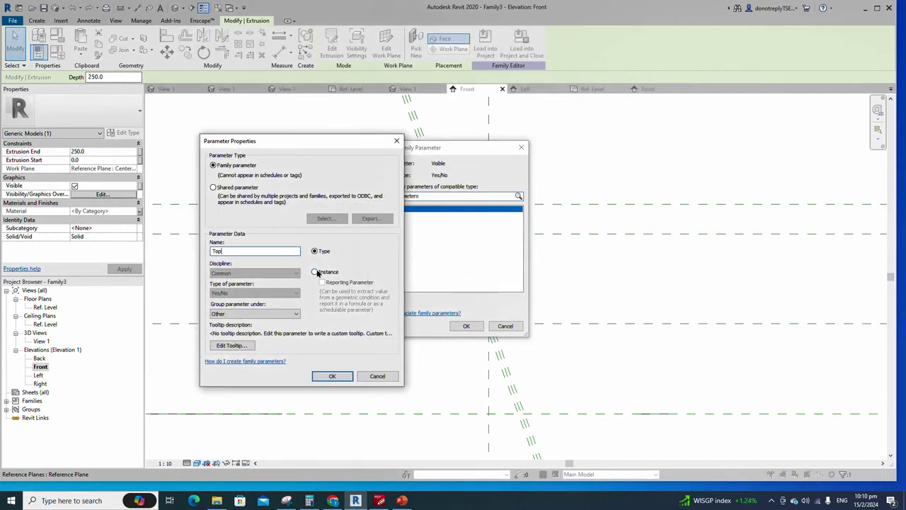
left_click(332, 376)
left_click(459, 326)
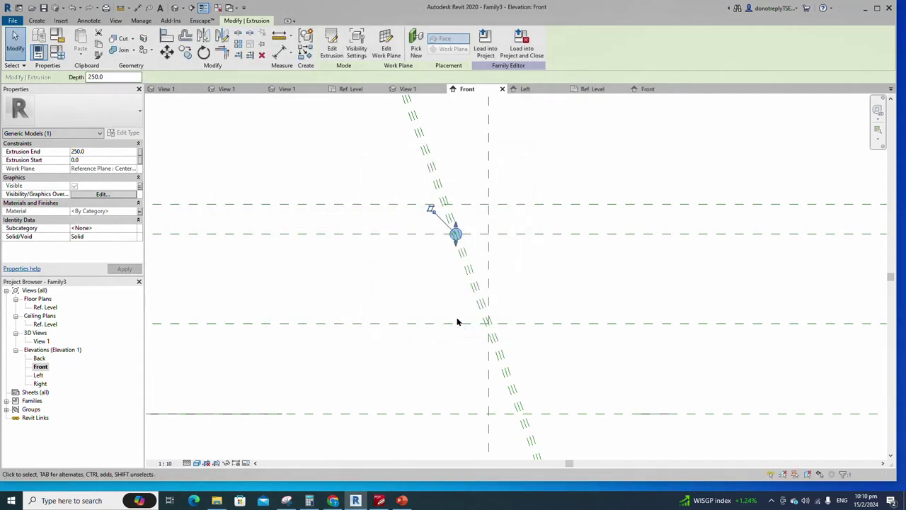
left_click(393, 264)
Extrude a circle of about 1 mm radius where the middle slanted plane crosses the reference level
left_click(36, 21)
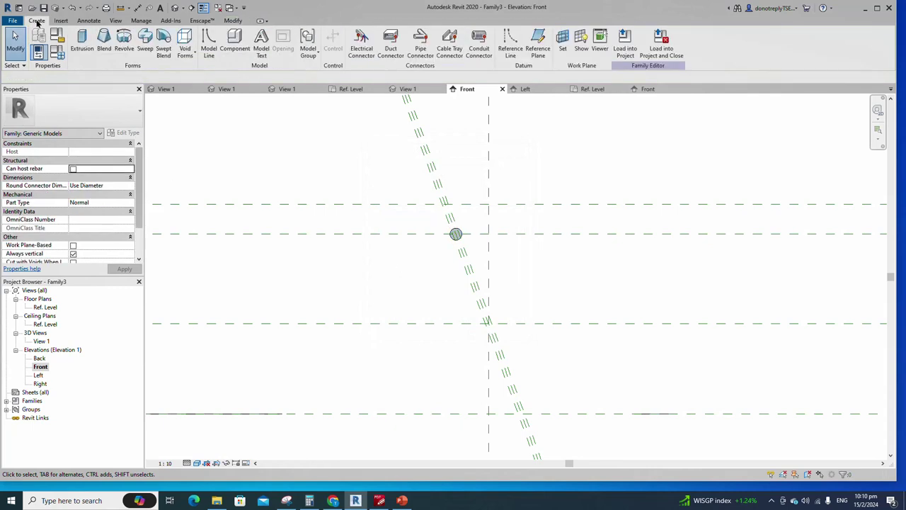
left_click(82, 39)
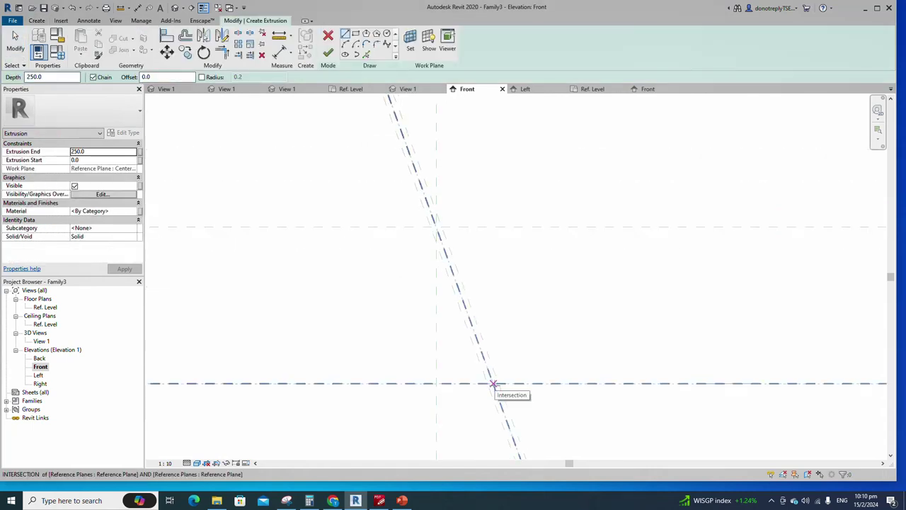
left_click(387, 33)
scroll(507, 381, "up", 2)
left_click(486, 383)
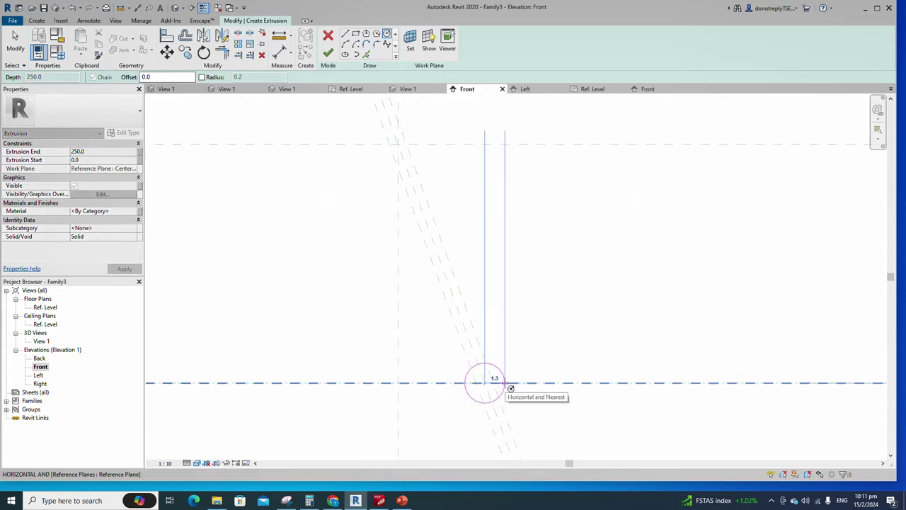
scroll(591, 347, "down", 6)
key("Escape")
scroll(429, 361, "down", 2)
scroll(465, 352, "up", 1)
scroll(465, 352, "up", 1)
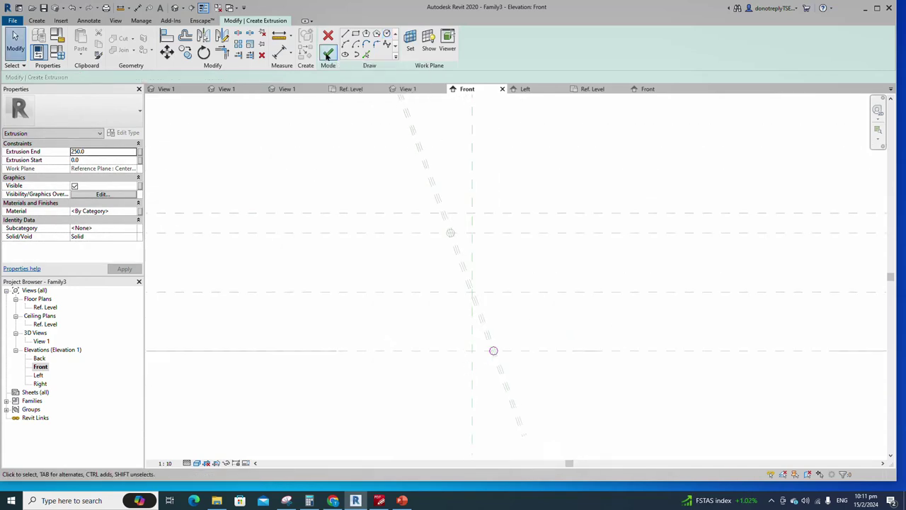
left_click(328, 56)
Associate the lower circular extrusion's material with the existing Material family parameter
scroll(495, 354, "up", 1)
left_click(498, 354)
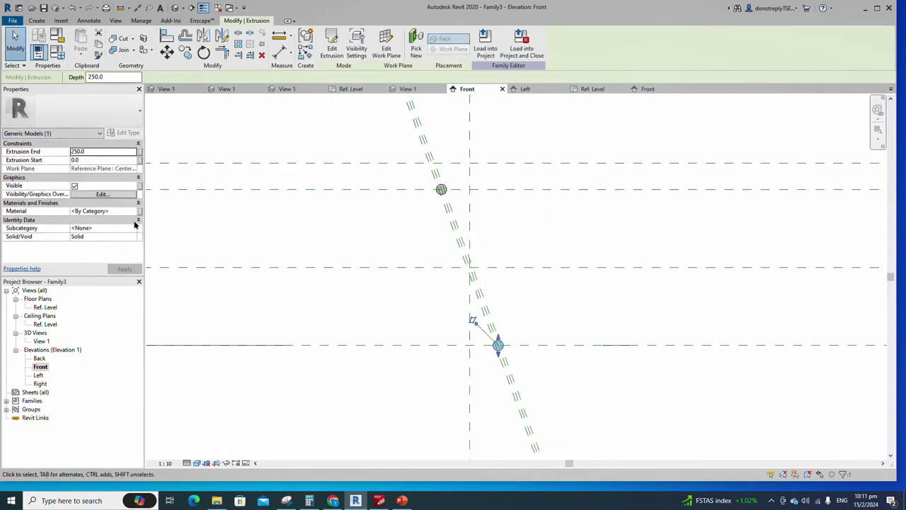
left_click(139, 212)
left_click(400, 216)
left_click(465, 326)
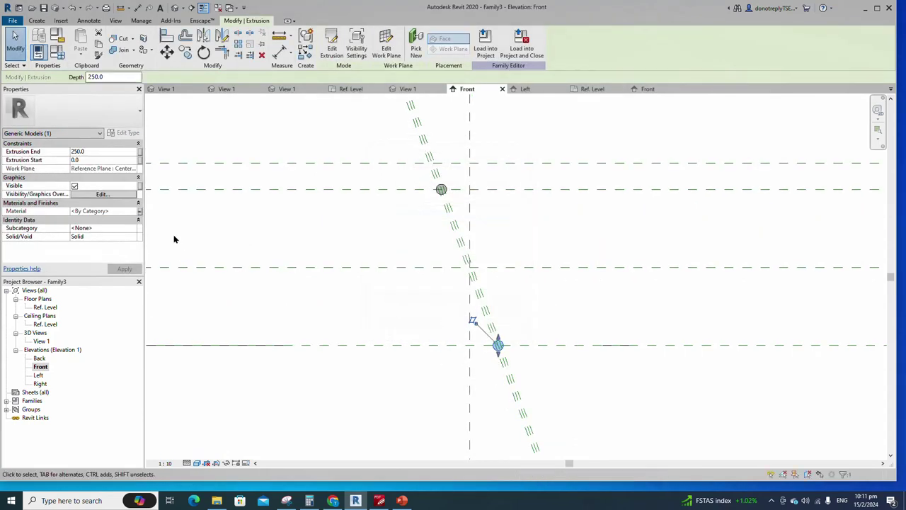
Associate the lower circular extrusion's visibility with a new Yes/No type parameter named Bottom
left_click(140, 185)
left_click(378, 302)
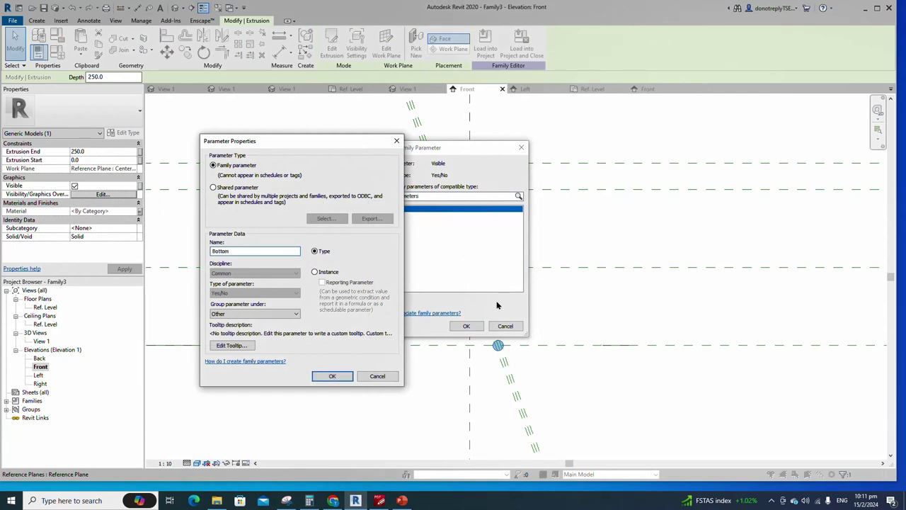
left_click(332, 376)
left_click(465, 326)
left_click(598, 310)
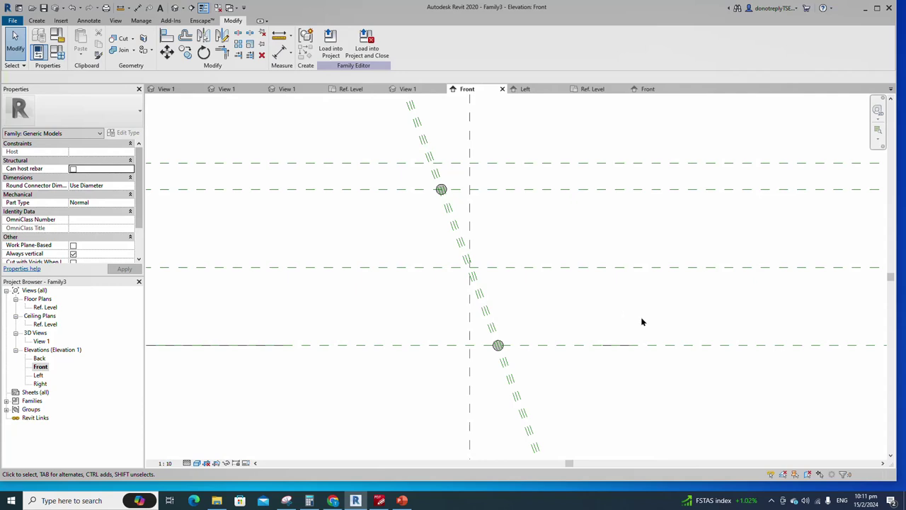
In the Ref. Level floor plan, align both ends of the circular extrusions to the outer length reference planes and lock them
double_click(47, 309)
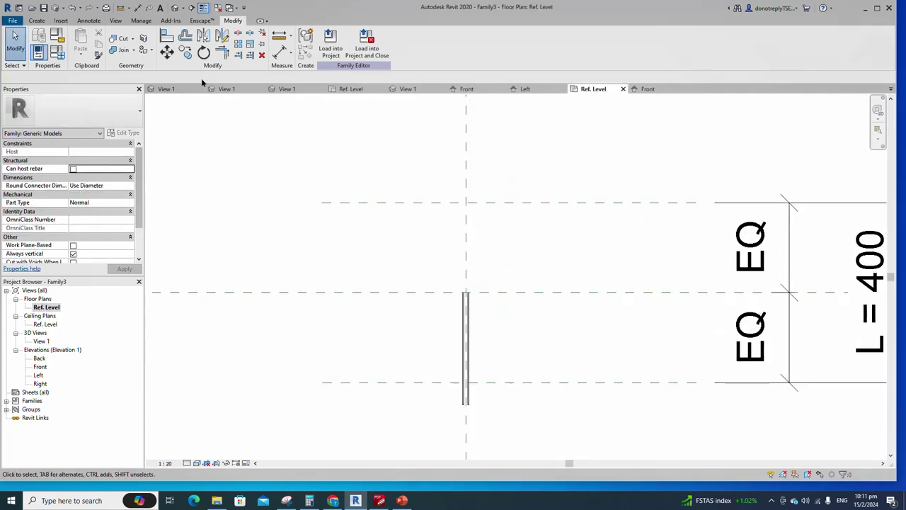
key("a")
key("l")
scroll(467, 292, "up", 3)
left_click(461, 295)
scroll(465, 289, "down", 1)
left_click(556, 119)
left_click(526, 137)
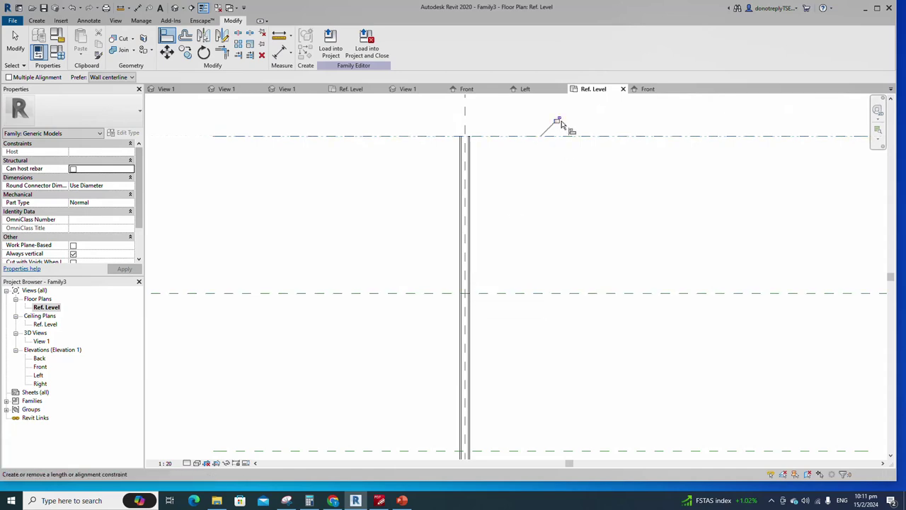
scroll(530, 184, "down", 3)
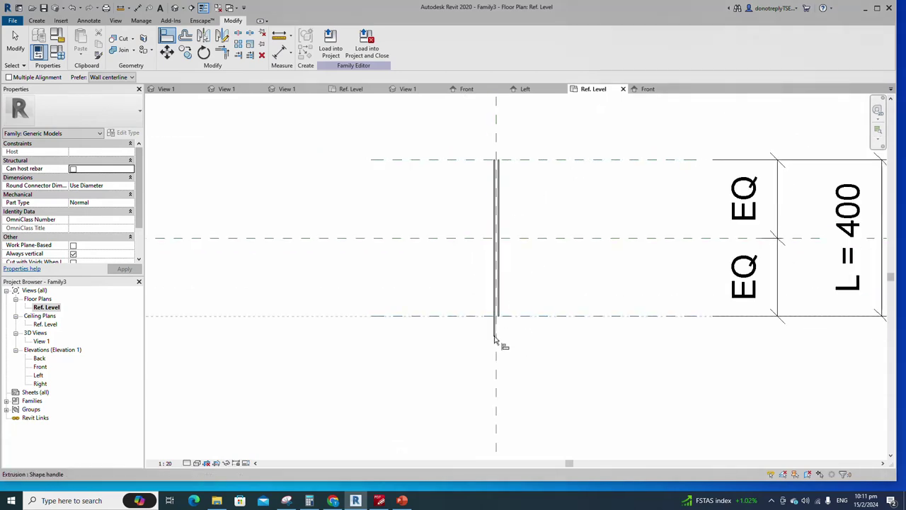
scroll(522, 340, "down", 2)
key("Escape")
key("Escape")
Adjust the floor plan's display, then open the 3D view, shade it and examine the two rods from another angle
left_click(189, 464)
left_click(220, 425)
double_click(41, 341)
left_click(858, 126)
left_click(186, 463)
left_click(197, 463)
left_click(219, 433)
middle_click_drag(502, 371, 520, 340, "shift")
Start an extrusion in the Front elevation and pick the two outer slanted reference planes as locked sketch lines
double_click(41, 367)
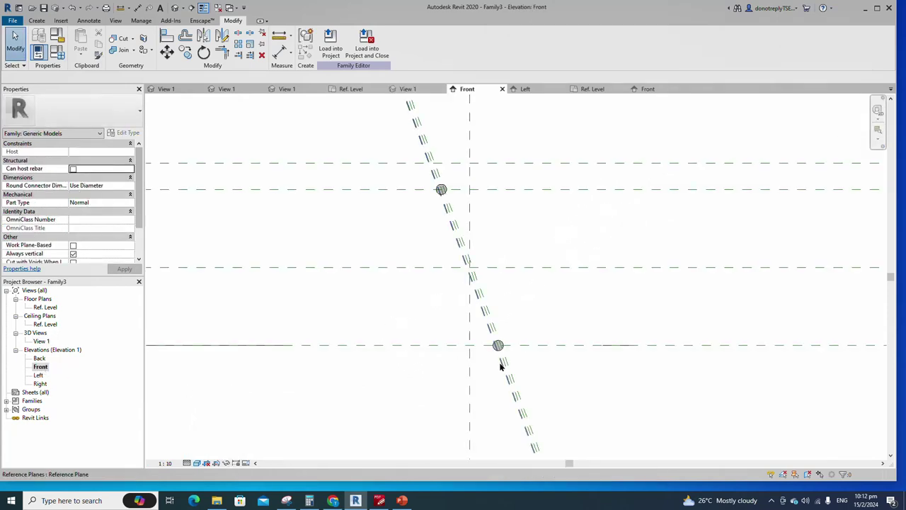
left_click(37, 21)
left_click(82, 44)
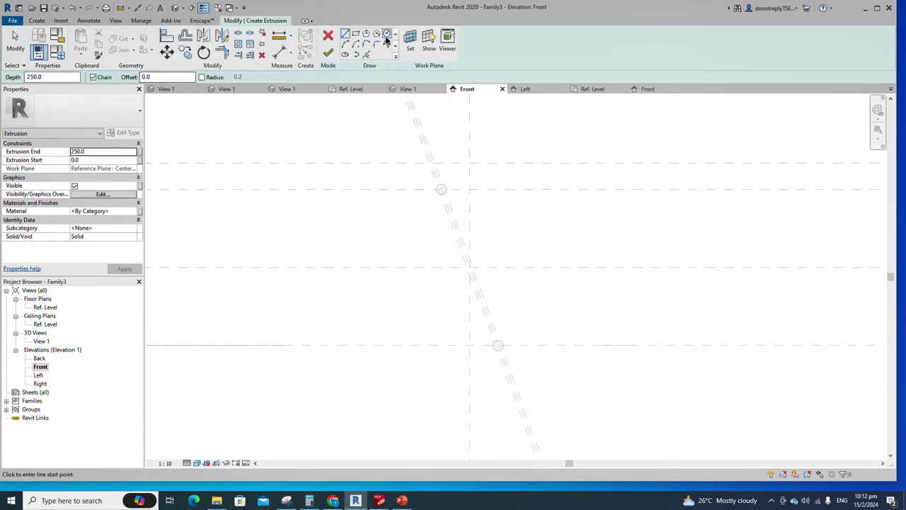
scroll(538, 282, "up", 1)
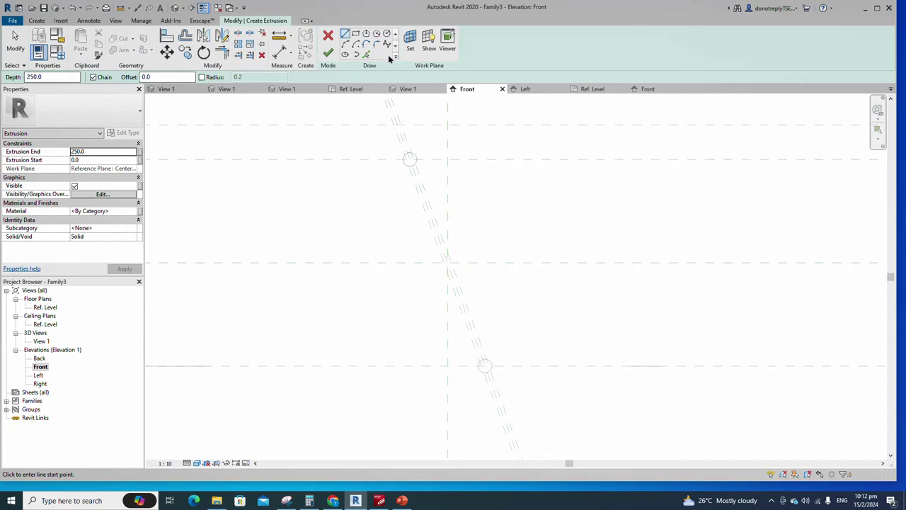
left_click(366, 54)
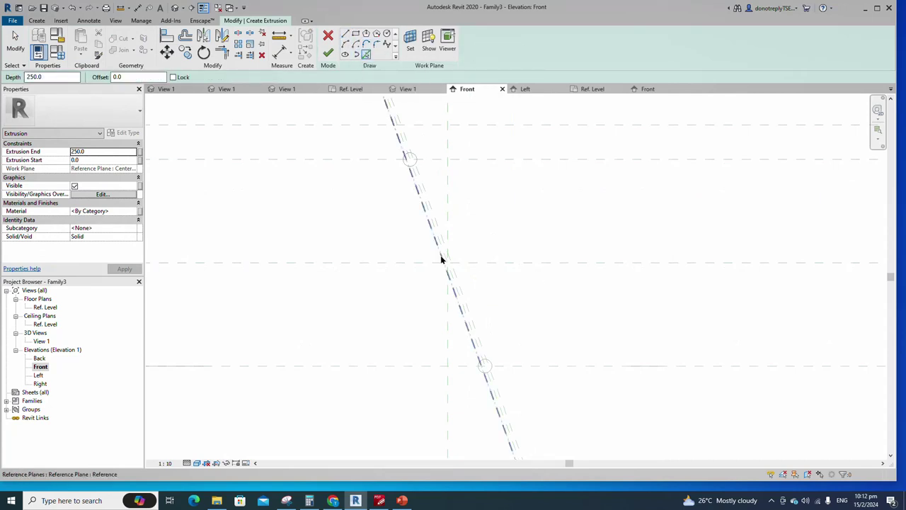
scroll(480, 361, "up", 2)
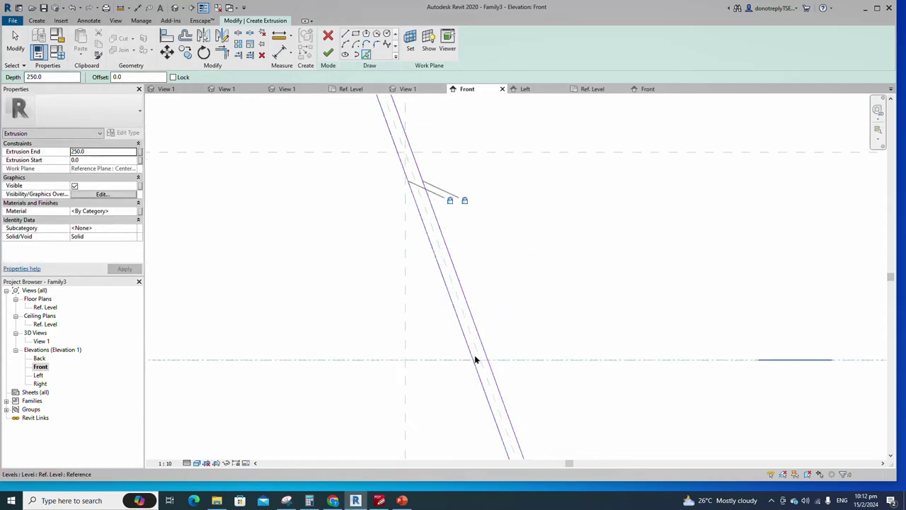
Add the outlines of the upper and lower circular extrusions to the blade sketch by picking their edges
left_click(478, 347)
scroll(478, 377, "down", 2)
scroll(473, 371, "up", 1)
scroll(470, 364, "down", 2)
scroll(496, 389, "down", 2)
scroll(453, 294, "up", 4)
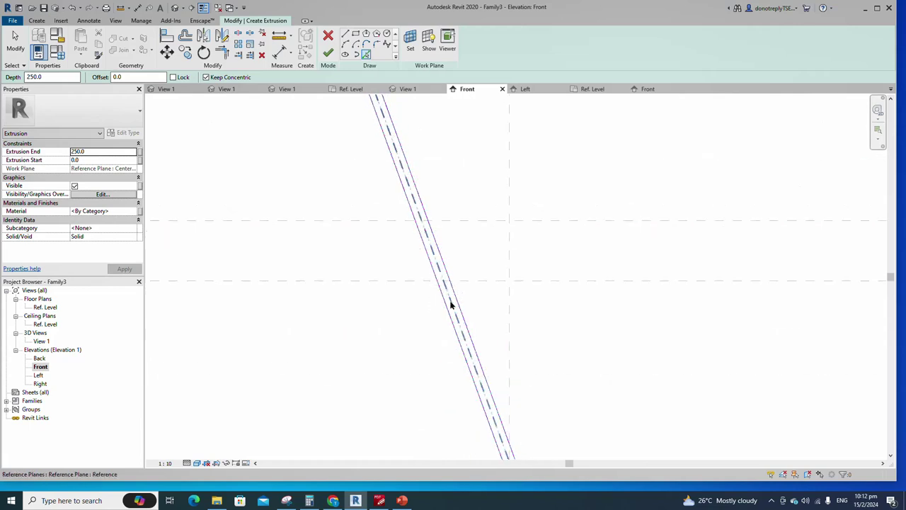
Trim the slanted lines and circle arcs into a closed blade profile between the two rods and finish the extrusion
left_click(221, 52)
scroll(453, 311, "up", 2)
scroll(394, 175, "down", 6)
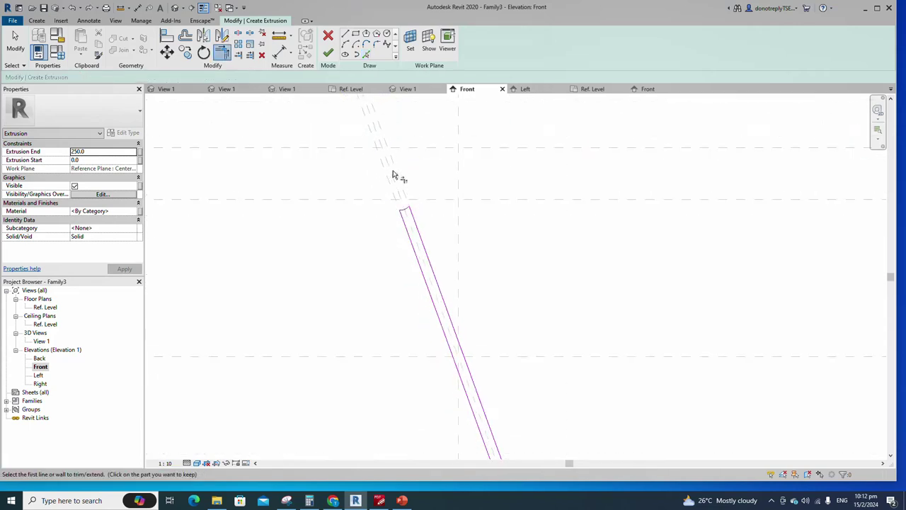
scroll(456, 315, "up", 4)
left_click(450, 265)
left_click(440, 277)
scroll(473, 299, "down", 3)
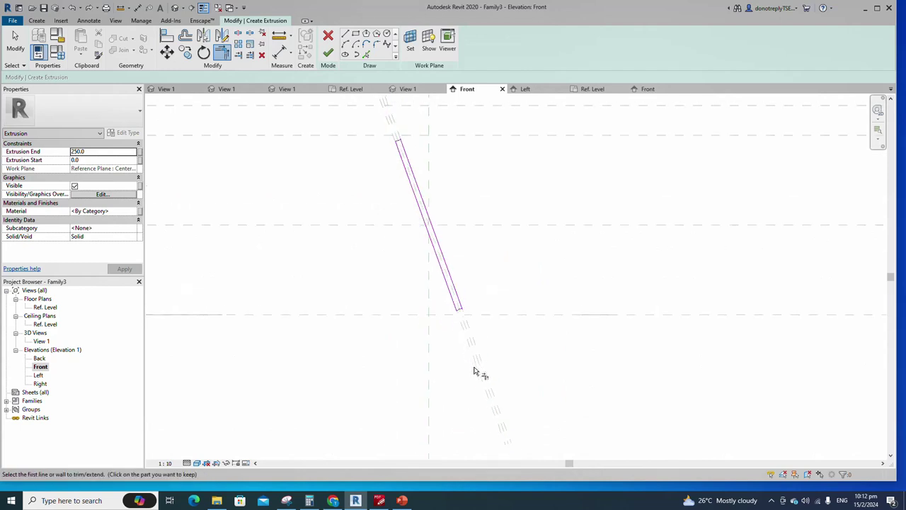
left_click(328, 55)
left_click(474, 235)
Associate the slanted blade extrusion's material with the existing Material family parameter
scroll(465, 259, "up", 1)
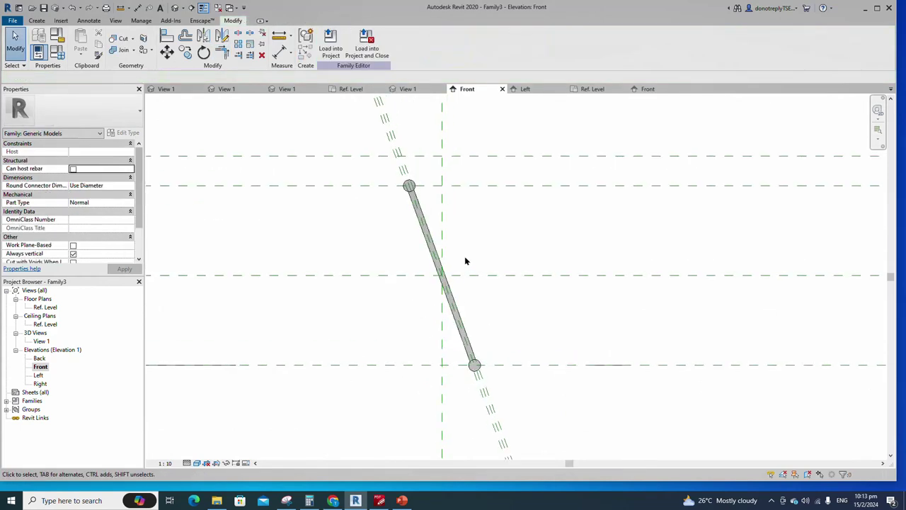
left_click(457, 321)
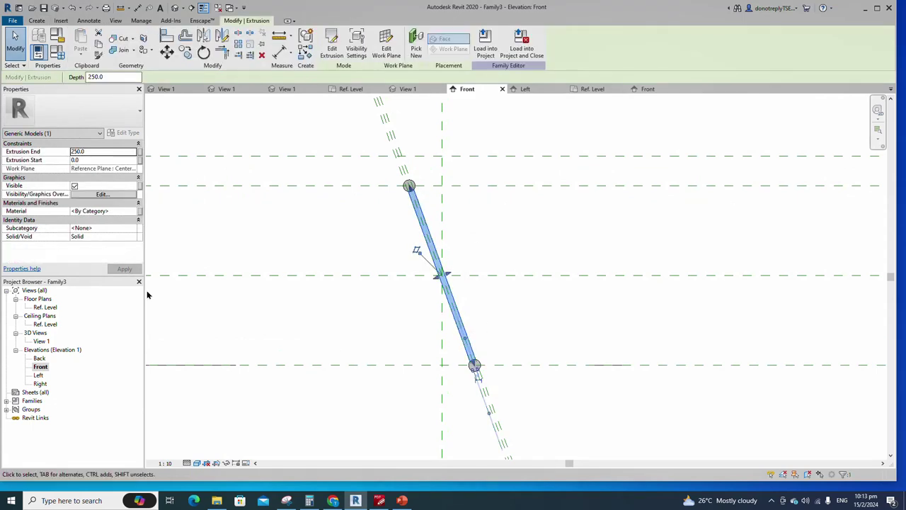
left_click(139, 211)
left_click(391, 216)
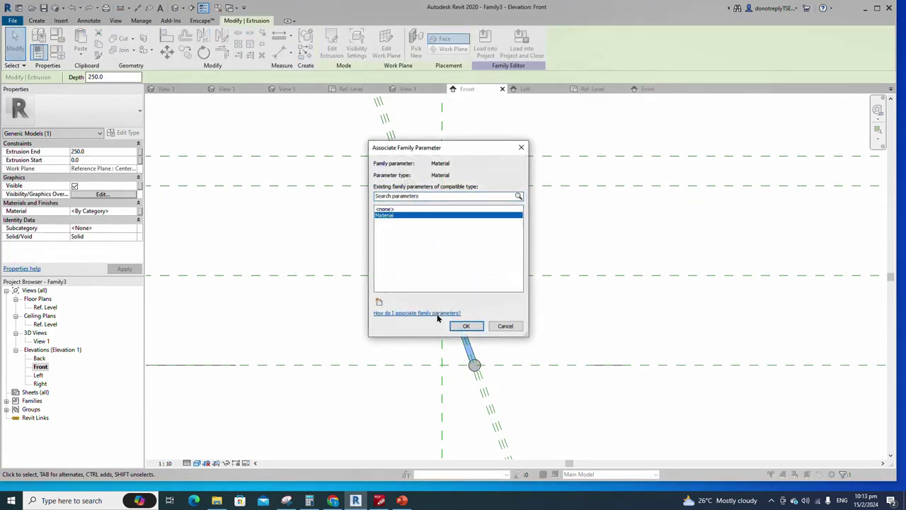
left_click(464, 326)
left_click(543, 325)
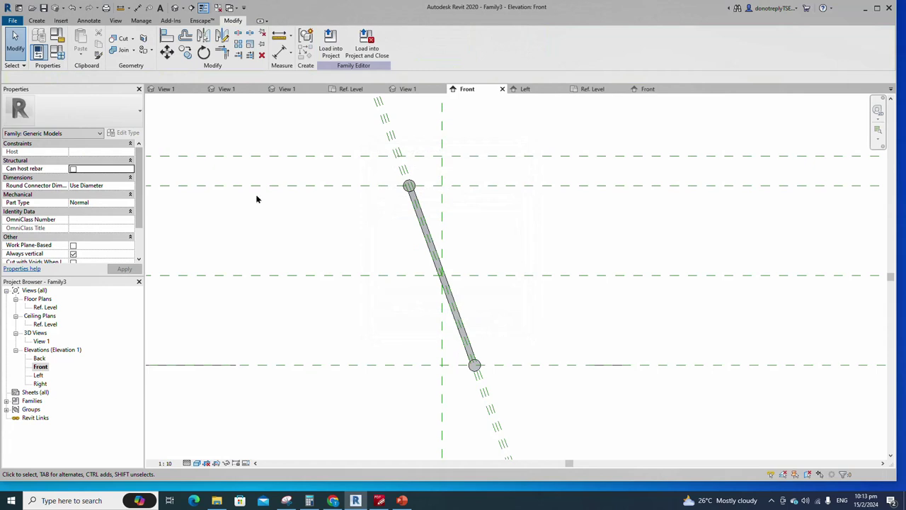
Extrude a circle the size of the end rods where the slanted blade crosses the vertical and horizontal center planes
left_click(37, 21)
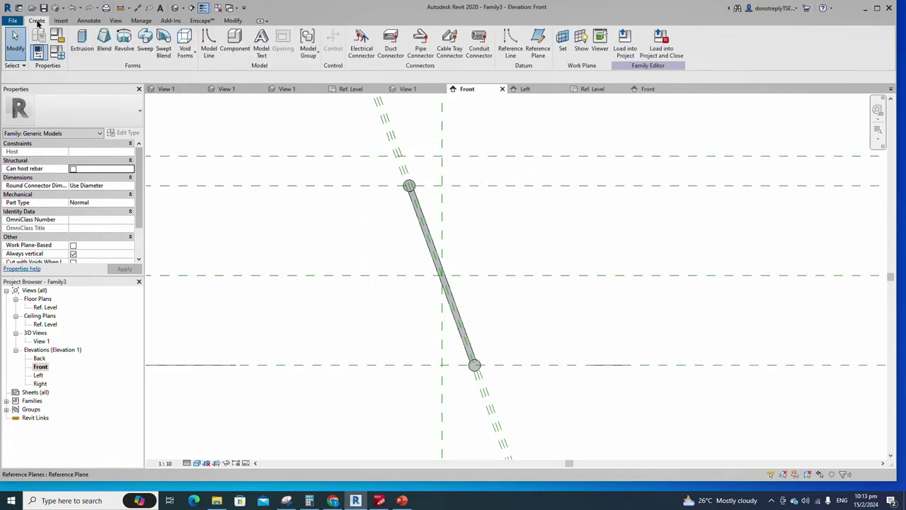
left_click(85, 42)
left_click(387, 34)
left_click(431, 245)
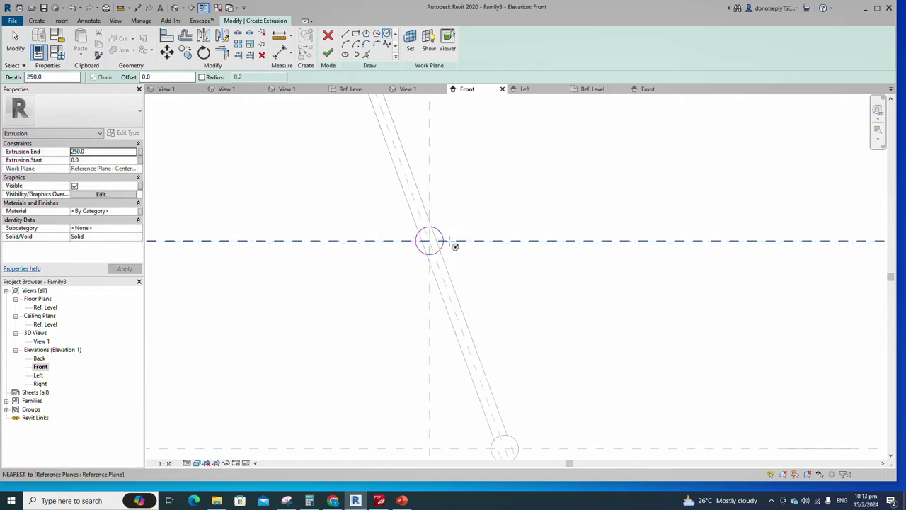
key("Escape")
left_click(553, 189)
scroll(540, 281, "down", 3)
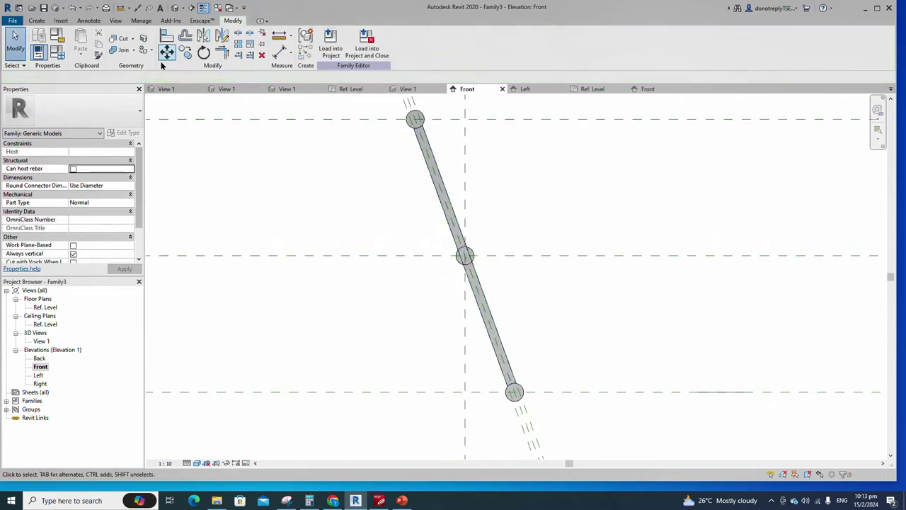
Use Join Geometry on the slanted blade and the circular extrusion at its center
scroll(437, 244, "up", 1)
scroll(522, 289, "down", 2)
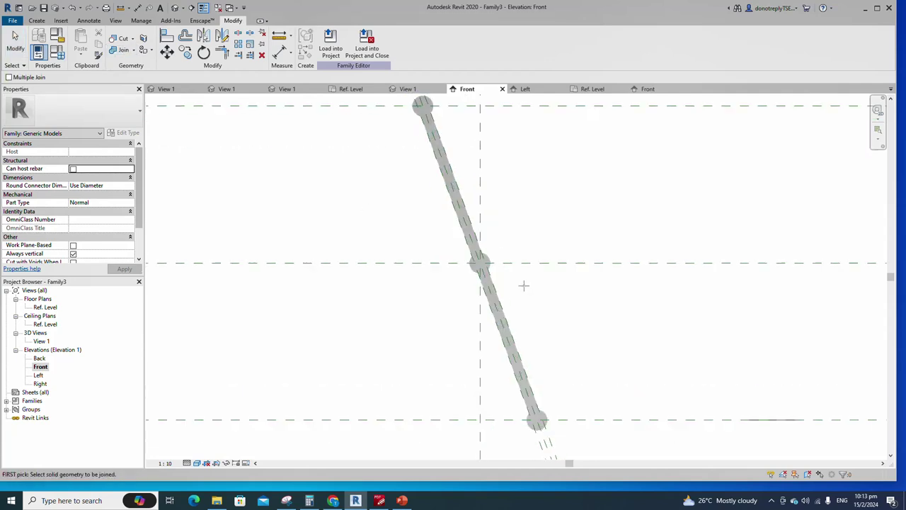
scroll(522, 289, "down", 1)
left_click(492, 274)
left_click(372, 304)
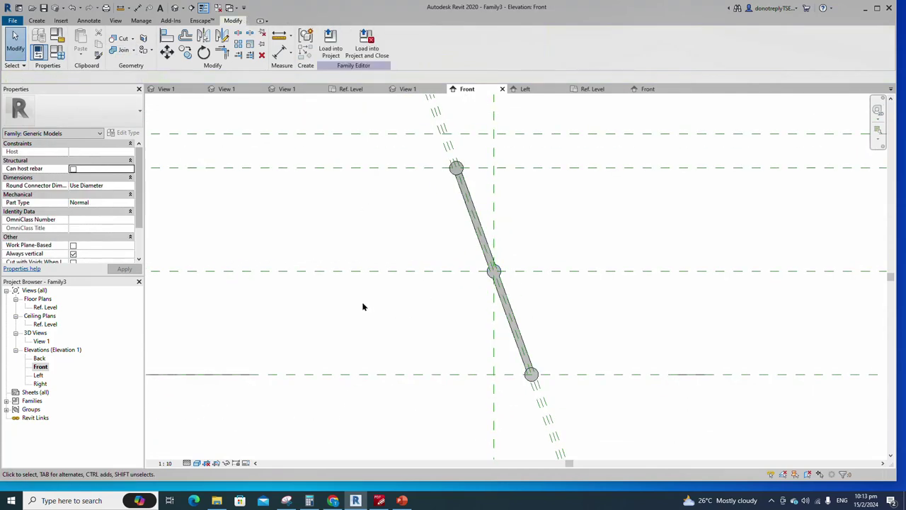
In the Ref. Level plan, align the slanted blade's back end with the back reference plane and lock it
double_click(45, 308)
scroll(505, 275, "up", 3)
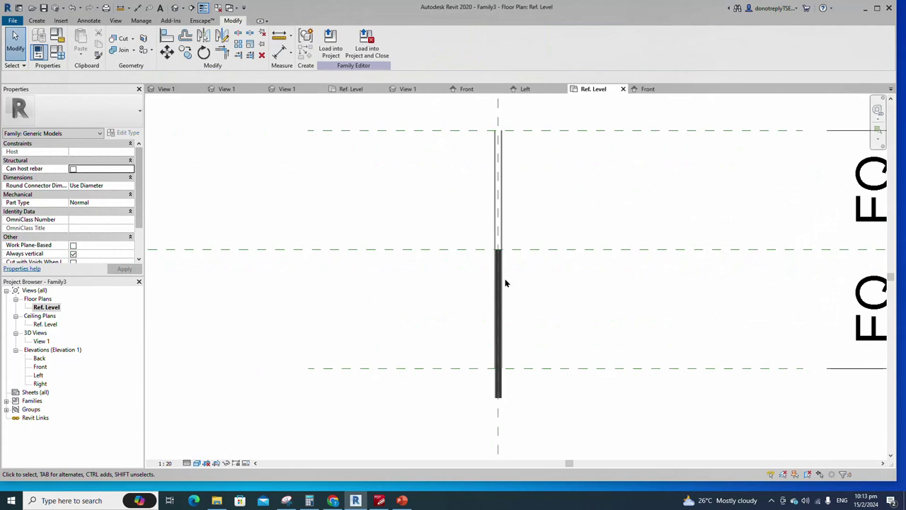
left_click(166, 35)
left_click(515, 131)
scroll(506, 271, "up", 2)
left_click(505, 227)
scroll(507, 272, "down", 2)
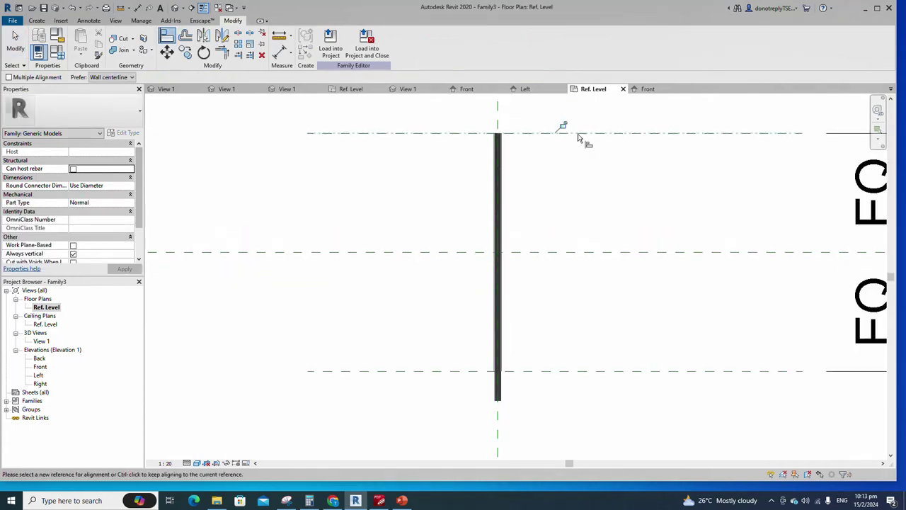
scroll(514, 142, "up", 6)
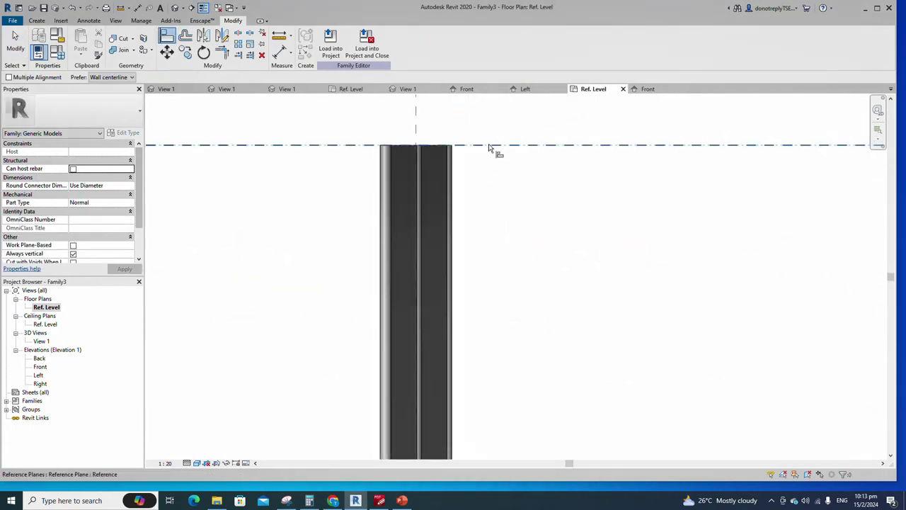
scroll(517, 137, "down", 6)
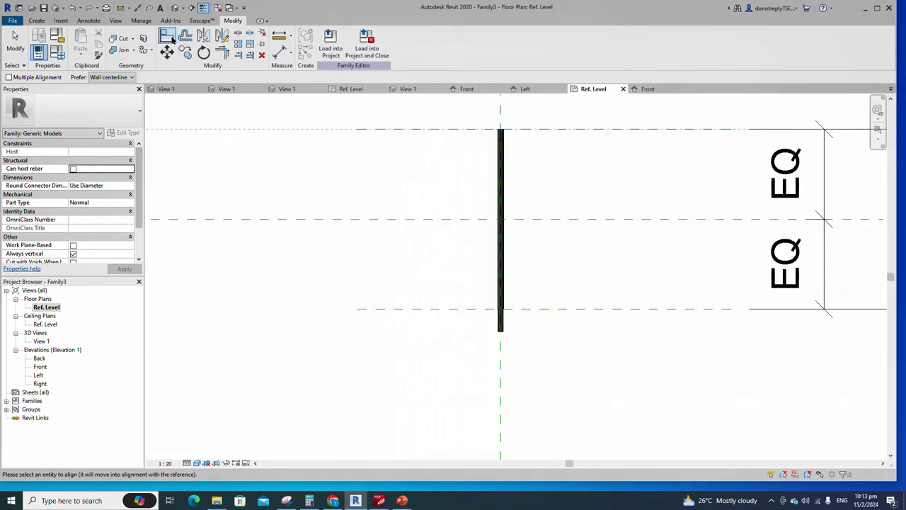
Align the slanted blade's front end with the front reference plane and lock the alignment
left_click(548, 311)
left_click(504, 331)
scroll(487, 379, "down", 1)
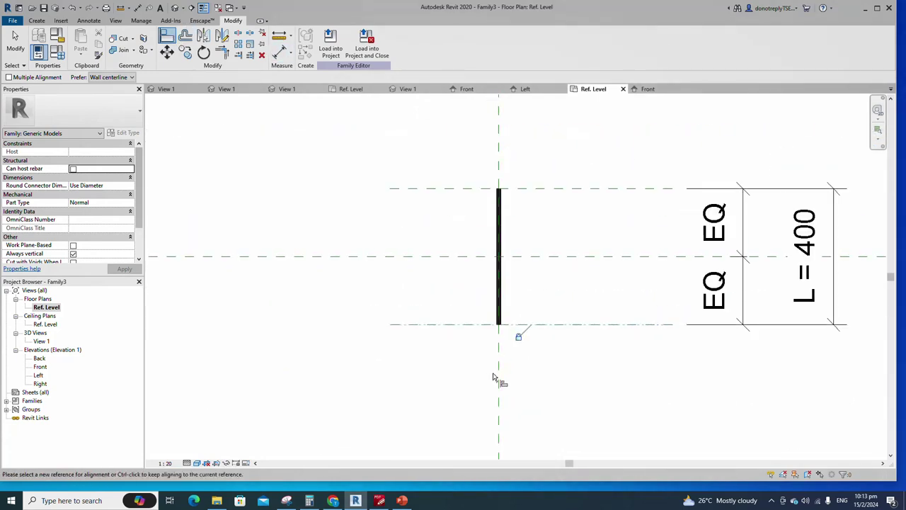
key("Escape")
middle_click_drag(386, 297, 442, 322)
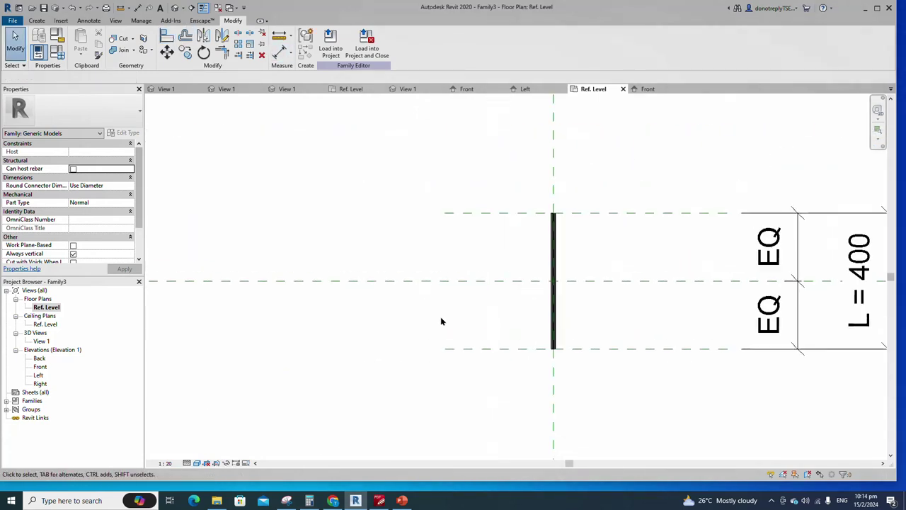
Flex the blade in the 3D view by setting the family's L parameter to 400
double_click(41, 343)
middle_click_drag(425, 386, 453, 320, "shift")
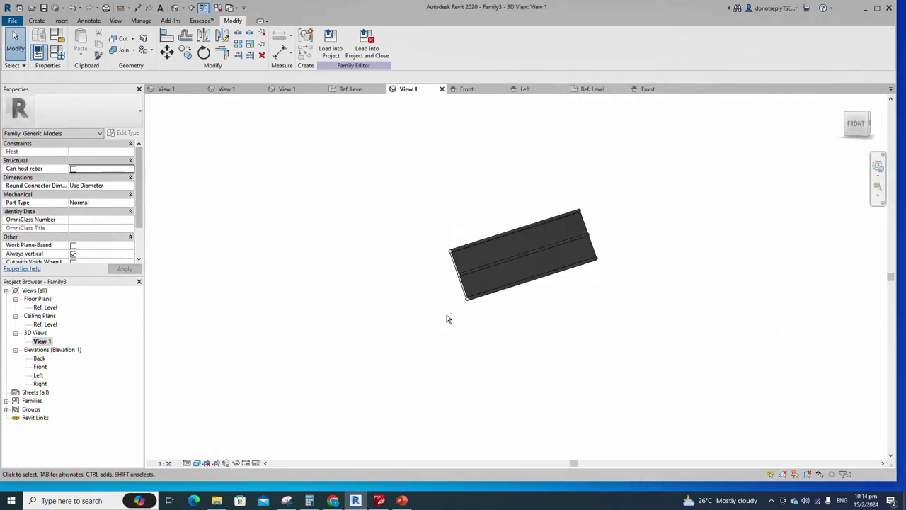
left_click_drag(863, 114, 854, 117)
left_click(57, 52)
left_click(155, 201)
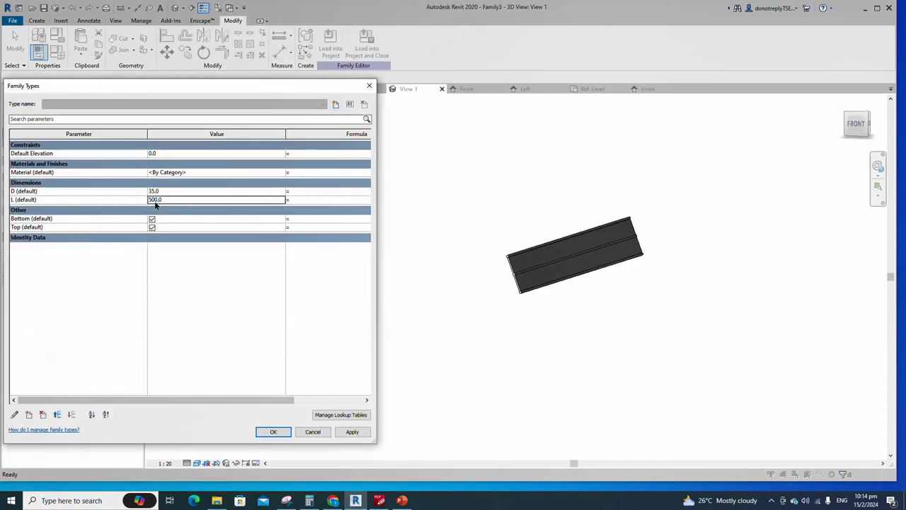
left_click(360, 432)
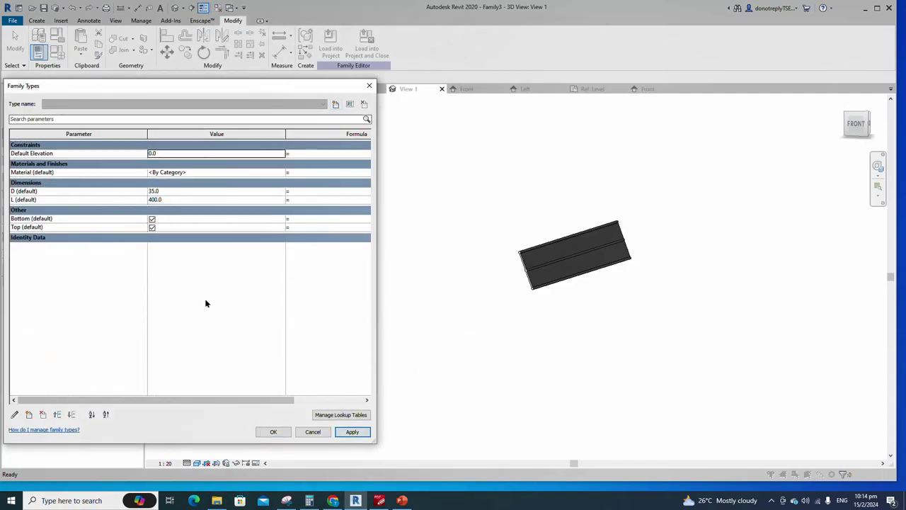
Set the family's L parameter to 500 and apply it to the blade
left_click(156, 200)
type("500")
left_click(363, 432)
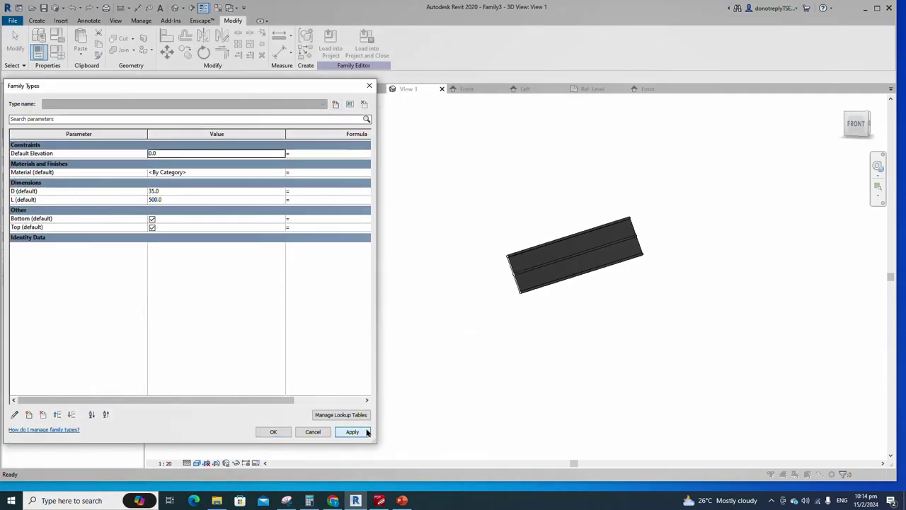
left_click(273, 432)
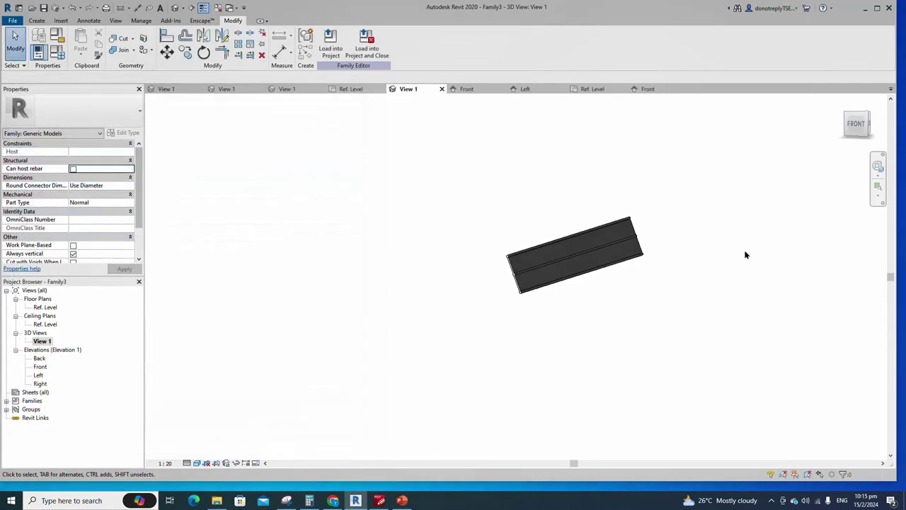
Close the inactive views and save the family as Damper Blade
left_click(842, 102)
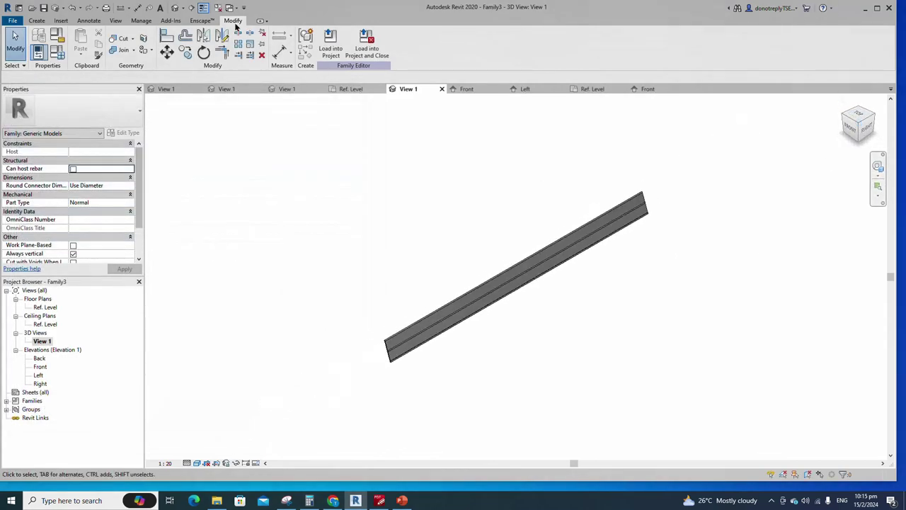
left_click(218, 7)
left_click(43, 7)
type("Damper Blade")
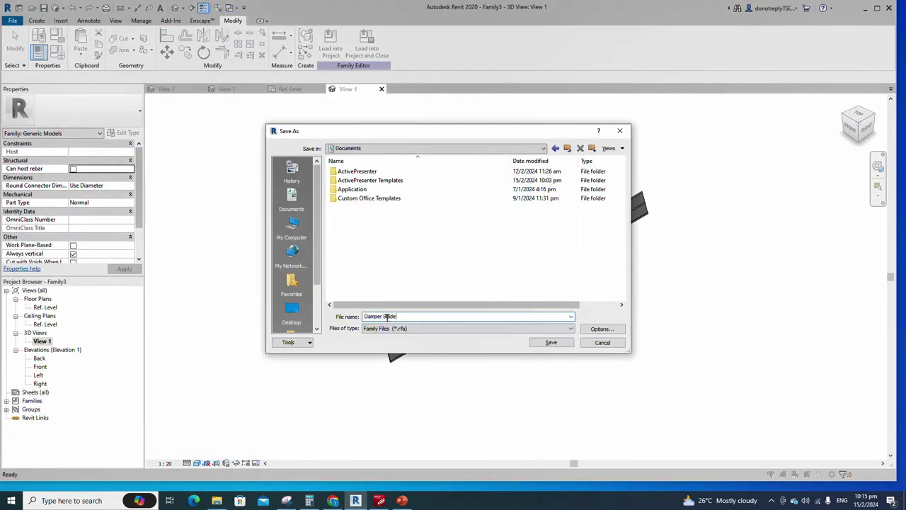
left_click(550, 342)
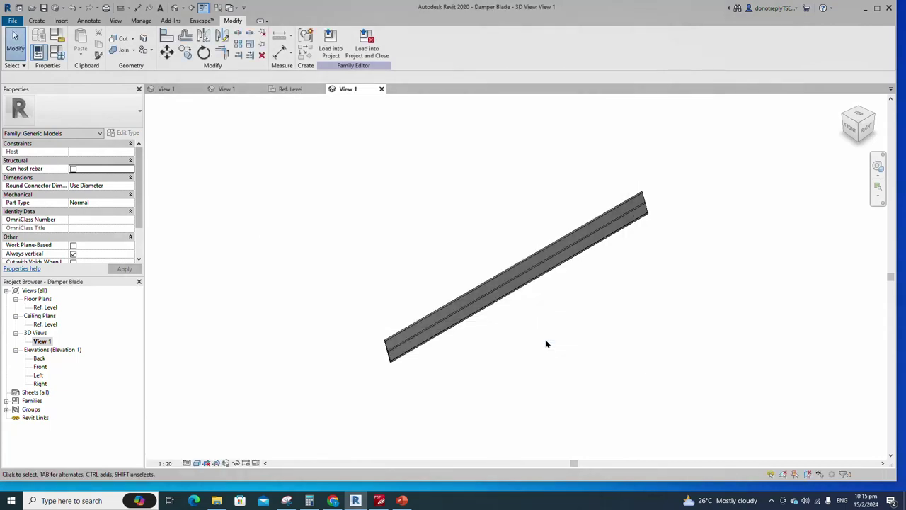
Start a new family from the Metric Generic Model face based template
left_click(12, 20)
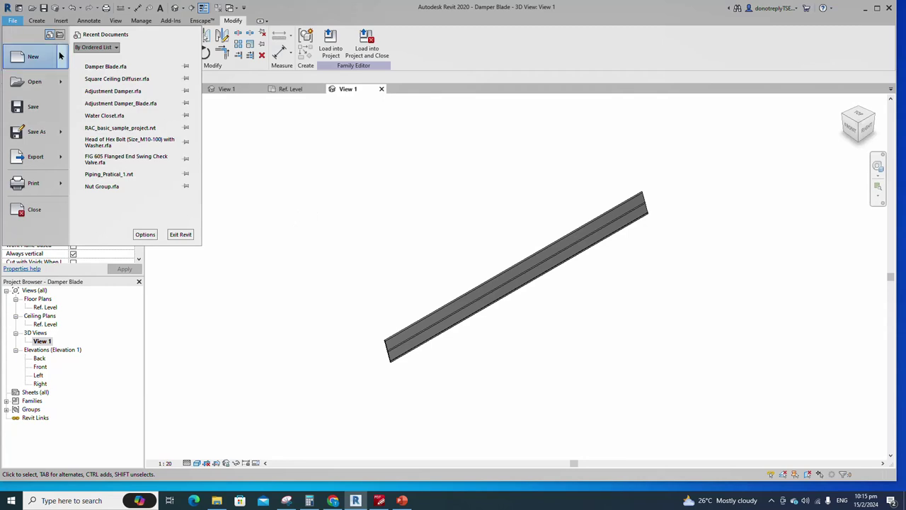
mouse_move(30, 55)
left_click(101, 85)
scroll(372, 230, "down", 8)
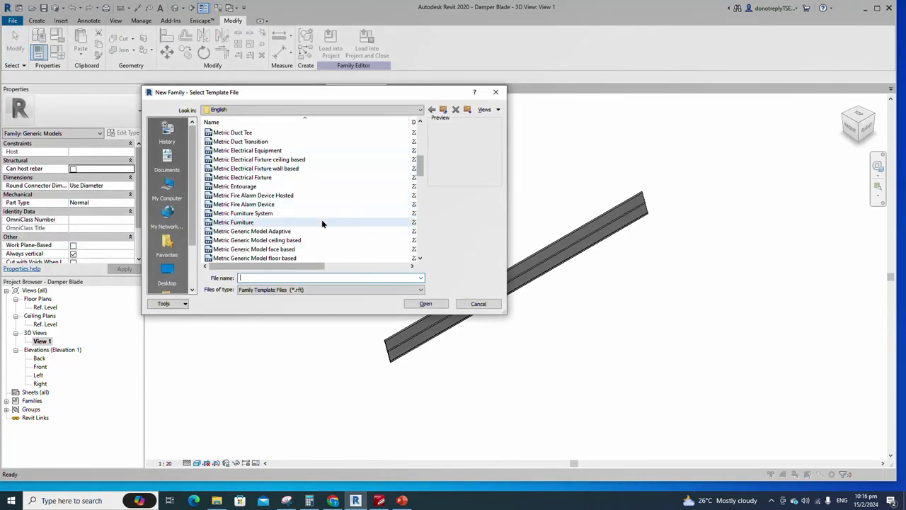
left_click(354, 223)
left_click(421, 303)
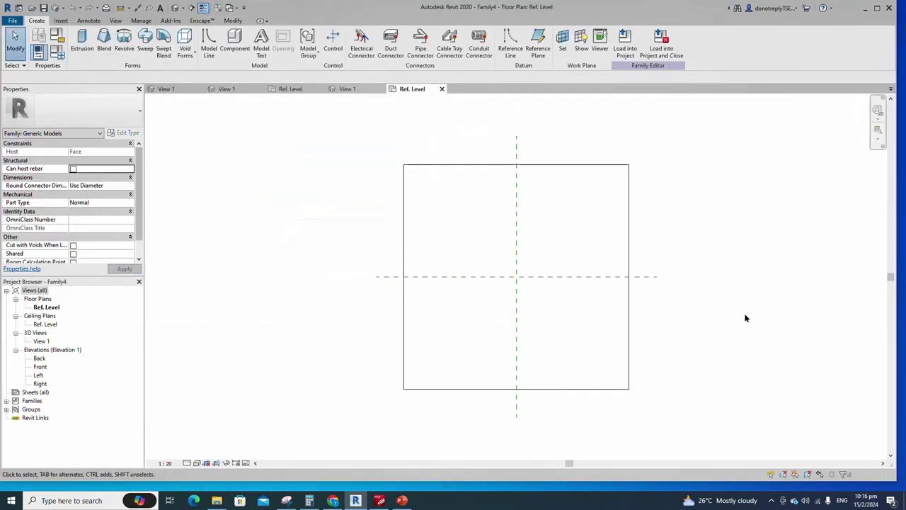
Place four reference planes offset 300 mm on each side of the vertical and horizontal center planes
left_click(516, 324)
left_click(304, 52)
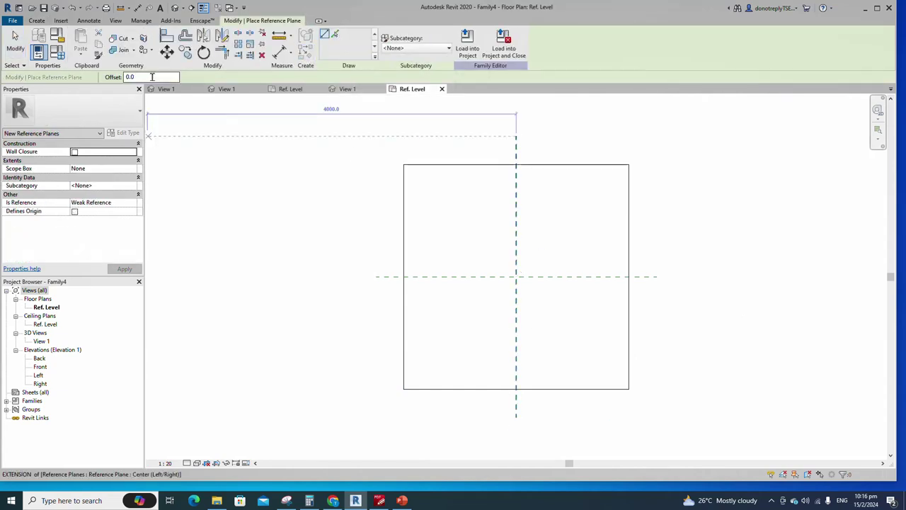
left_click(448, 277)
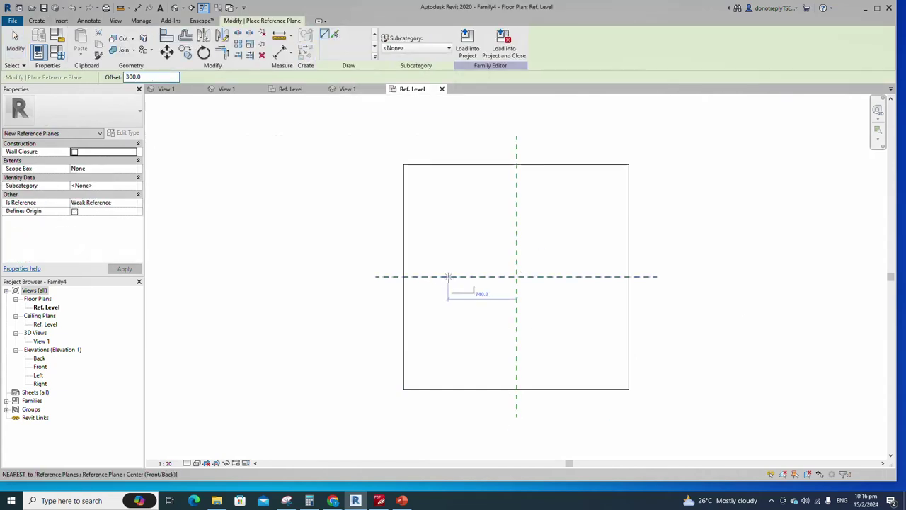
left_click(579, 277)
left_click(447, 277)
left_click(517, 333)
left_click(516, 223)
left_click(516, 333)
Dimension the three horizontal reference planes and make their spacing equal about the center plane
key("d")
key("i")
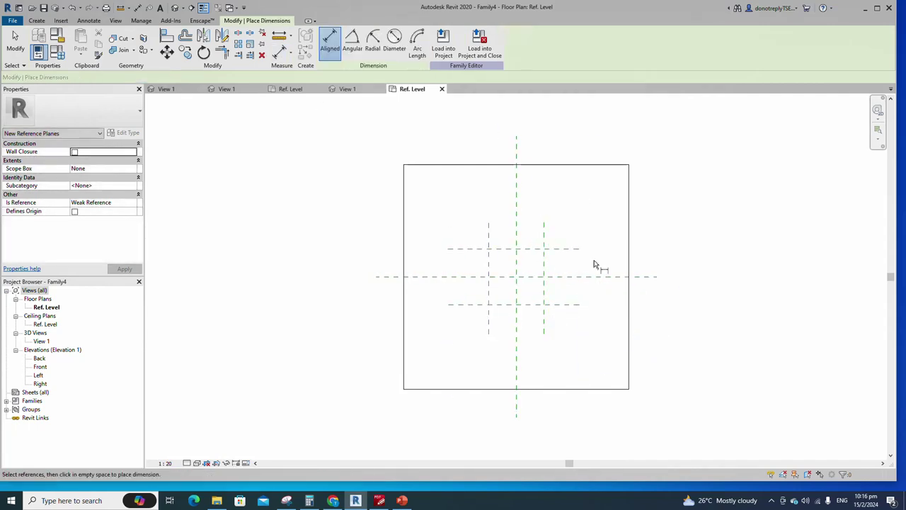
left_click(577, 249)
left_click(577, 277)
left_click(578, 303)
scroll(577, 292, "up", 3)
left_click(587, 286)
left_click(552, 269)
Dimension the three vertical reference planes and make their spacing equal about the center plane
left_click(527, 202)
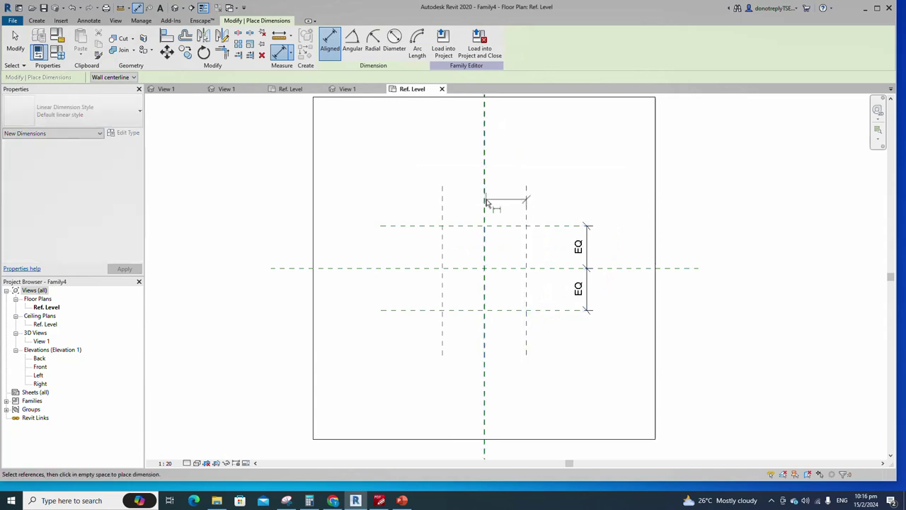
left_click(484, 201)
left_click(444, 196)
left_click(456, 187)
left_click(483, 152)
Add overall dimensions between the two outer horizontal planes and between the two outer vertical planes
left_click(559, 225)
left_click(567, 310)
left_click(631, 316)
left_click(526, 212)
left_click(453, 145)
scroll(571, 196, "down", 2)
key("Escape")
key("Escape")
Label both overall dimensions with a new instance parameter named A1
left_click(618, 284)
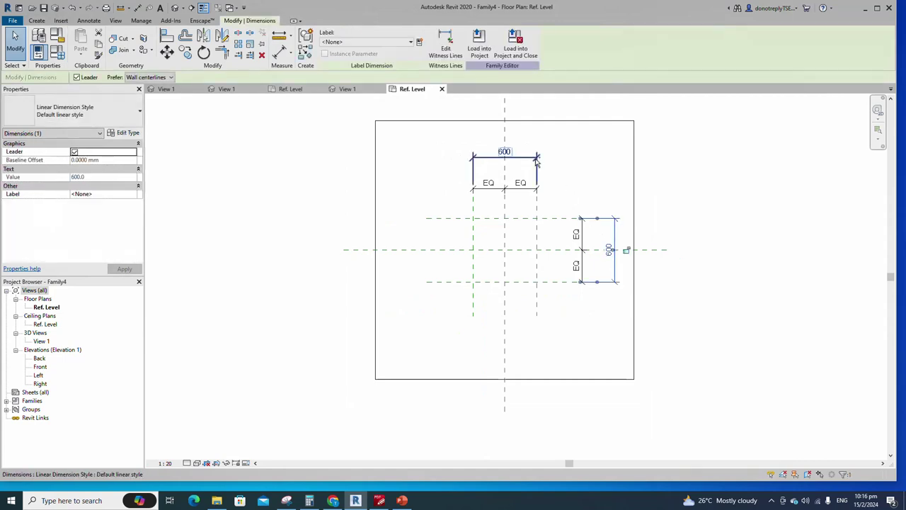
left_click(535, 161, "ctrl")
left_click(419, 41)
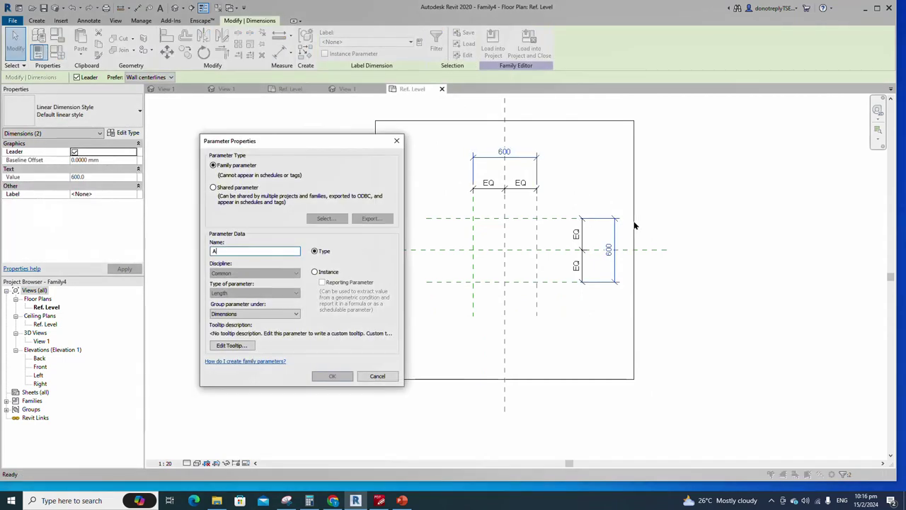
left_click(314, 273)
left_click(331, 376)
left_click(348, 394)
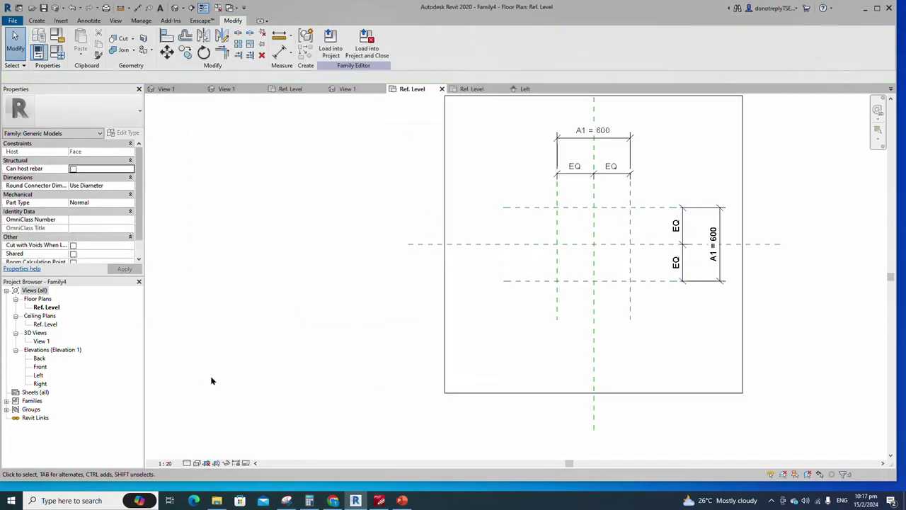
In the Left elevation, draw a horizontal reference plane 100 mm above the Ref. Level
double_click(38, 375)
scroll(492, 374, "up", 2)
left_click(445, 351)
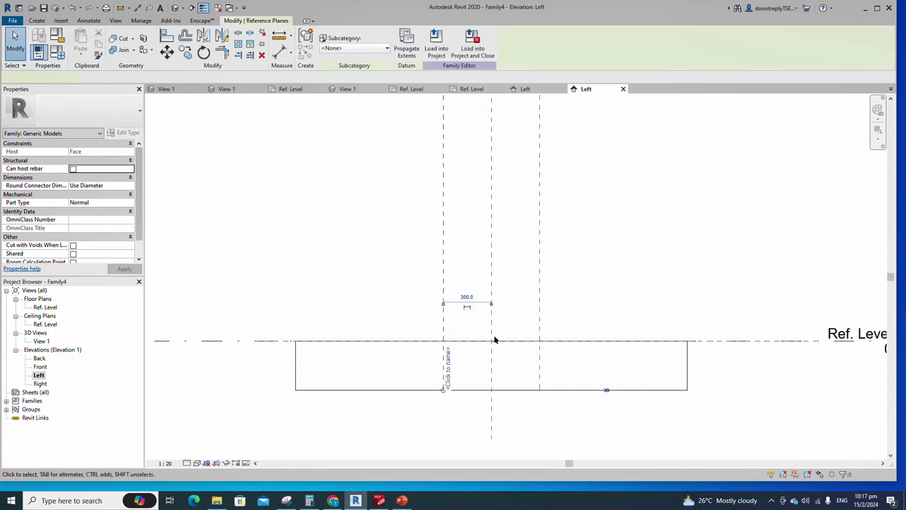
key("r")
key("p")
left_click(283, 325)
left_click(640, 325)
Dimension the new plane from the Ref. Level and label the dimension with a new instance parameter named Depth
key("d")
key("i")
left_click(637, 325)
left_click(645, 341)
left_click(671, 291)
key("Escape")
key("Escape")
left_click(659, 332)
left_click(419, 43)
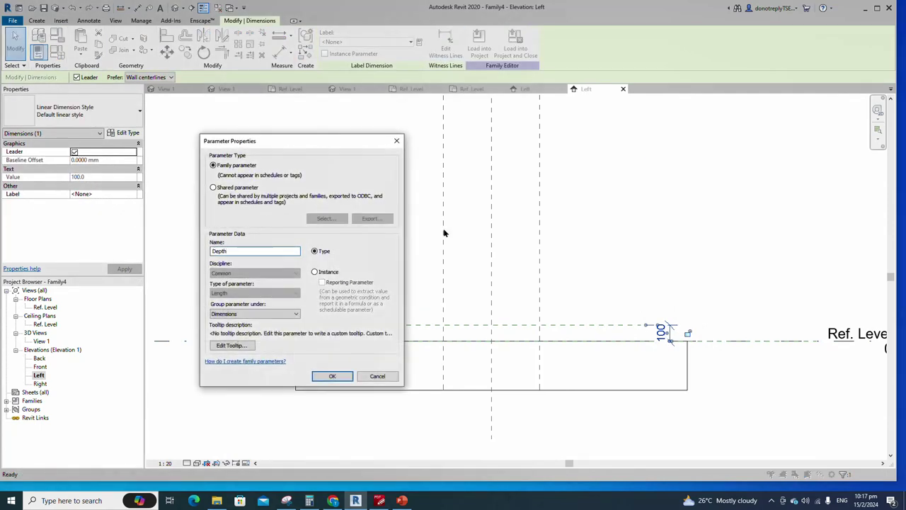
left_click(314, 272)
left_click(332, 376)
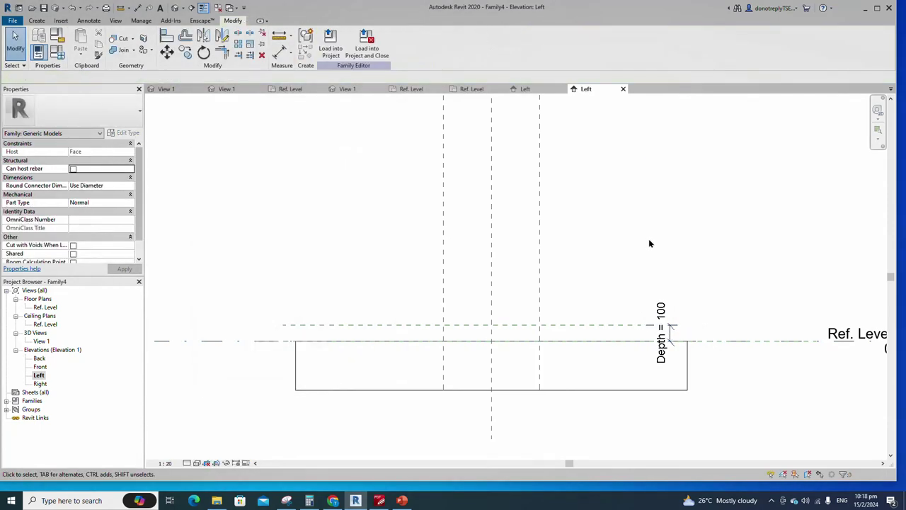
Place a reference plane 35 mm below the Depth plane and lock a dimension between the two
left_click(405, 327)
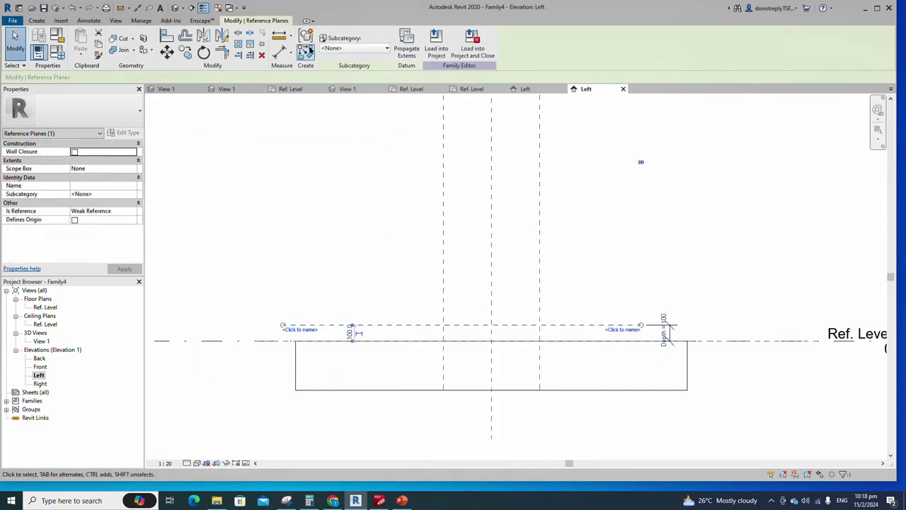
type("rp")
type("35")
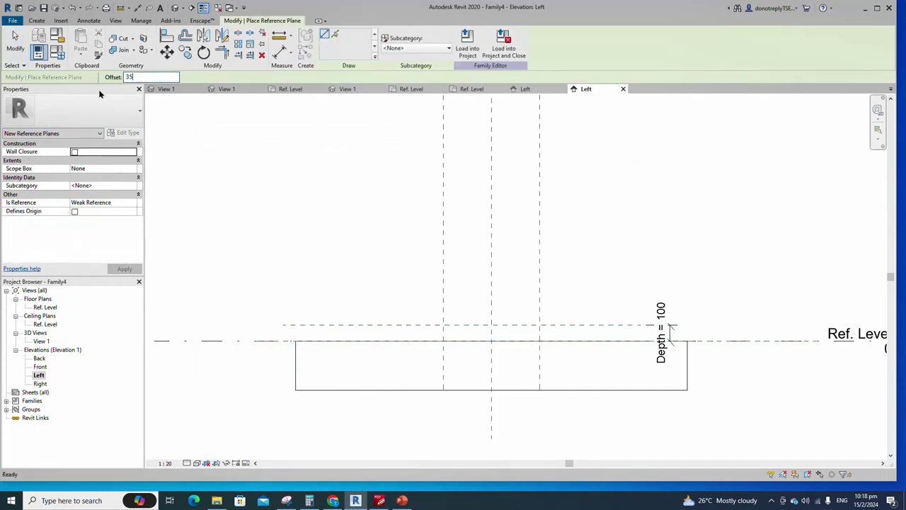
left_click(335, 33)
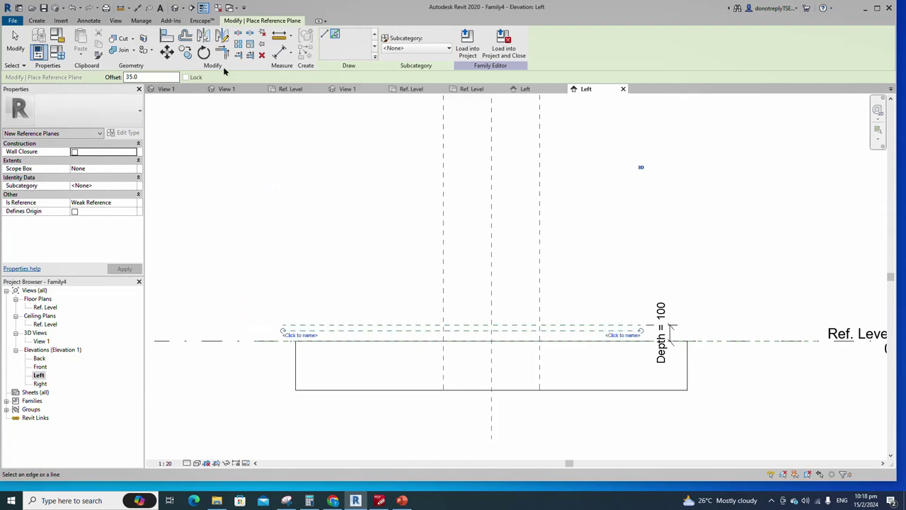
left_click(282, 51)
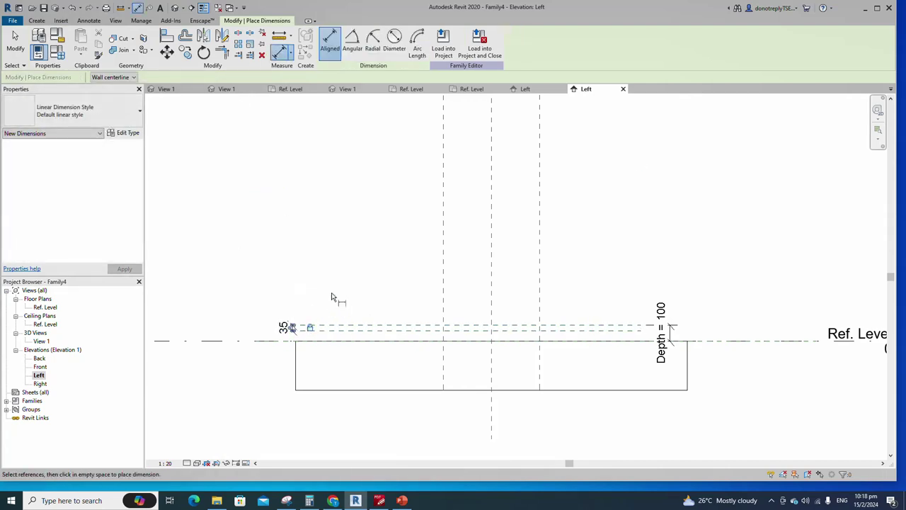
key("Escape")
key("Escape")
Place reference planes offset 2 mm inside the outer vertical plane and 2 mm above the Ref. Level
scroll(433, 339, "up", 3)
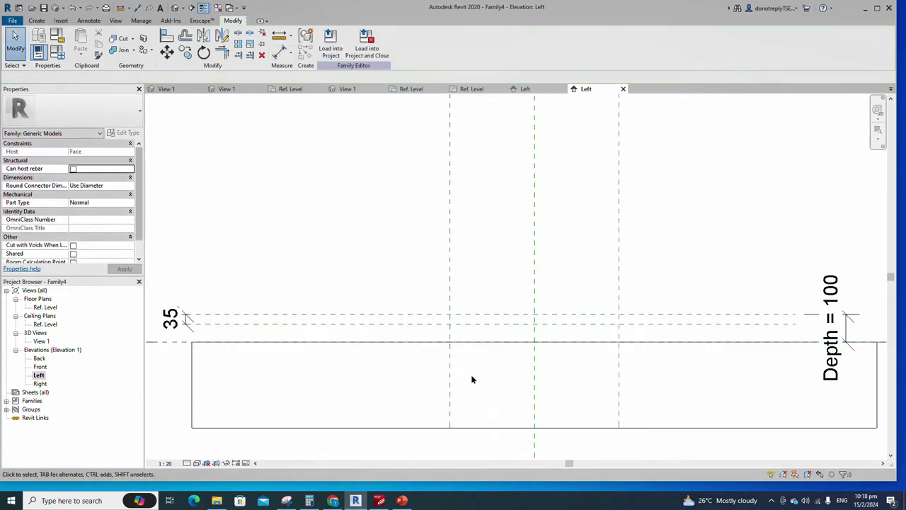
left_click(451, 384)
key("r")
key("p")
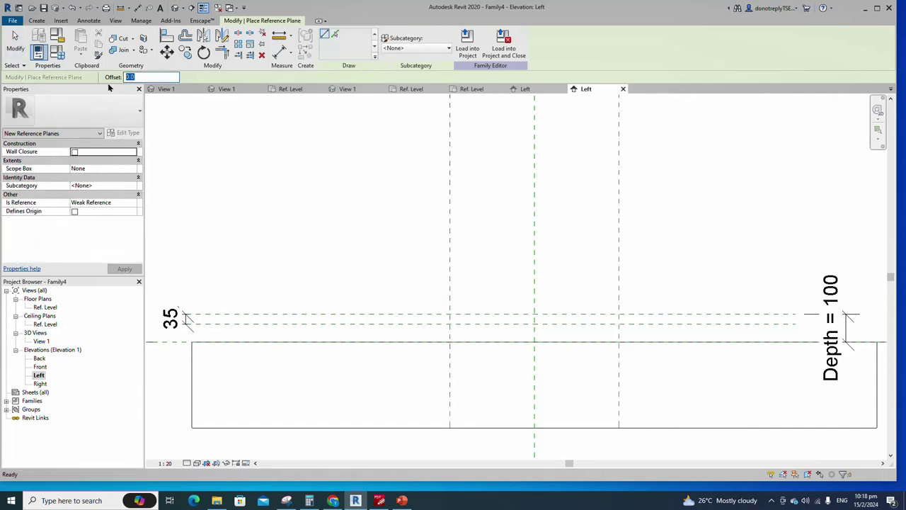
scroll(450, 320, "up", 1)
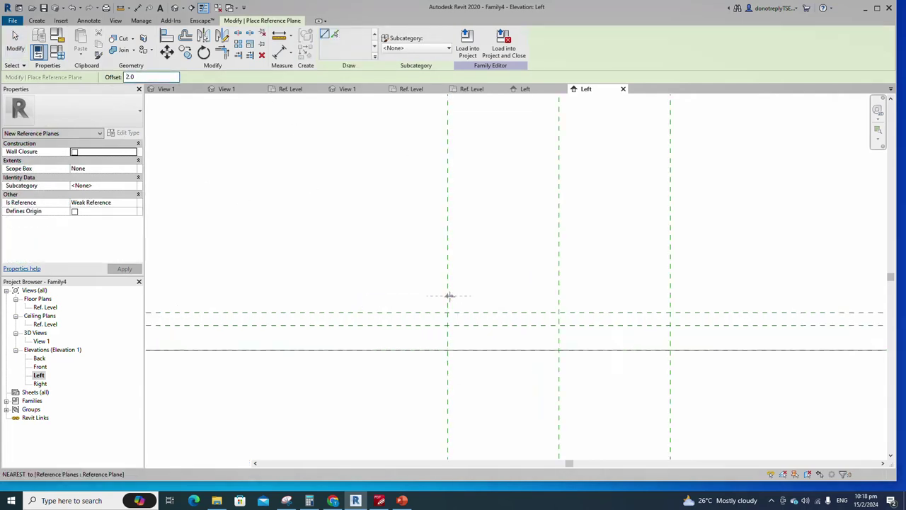
left_click(450, 297)
scroll(450, 387, "up", 5)
left_click(450, 386)
left_click(285, 237)
left_click(515, 237)
Dimension the two 2 mm offset reference planes from the outer vertical plane and from the Ref. Level
key("d")
key("i")
left_click(293, 233)
scroll(294, 241, "down", 4)
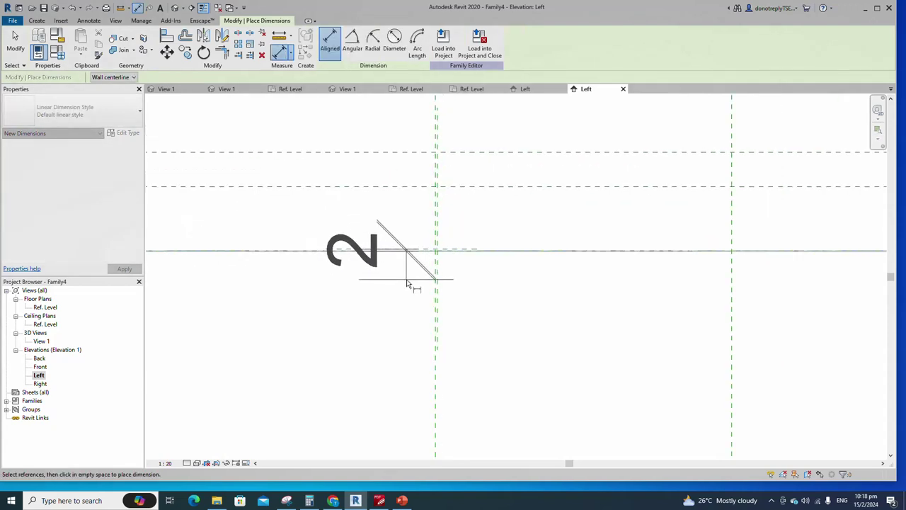
left_click(422, 354)
scroll(425, 311, "up", 2)
left_click(426, 312)
scroll(439, 335, "down", 7)
left_click(438, 367)
left_click(434, 401)
key("Escape")
key("Escape")
Place a short vertical reference plane offset 10 mm outside the outer vertical plane
left_click(433, 186)
key("r")
key("p")
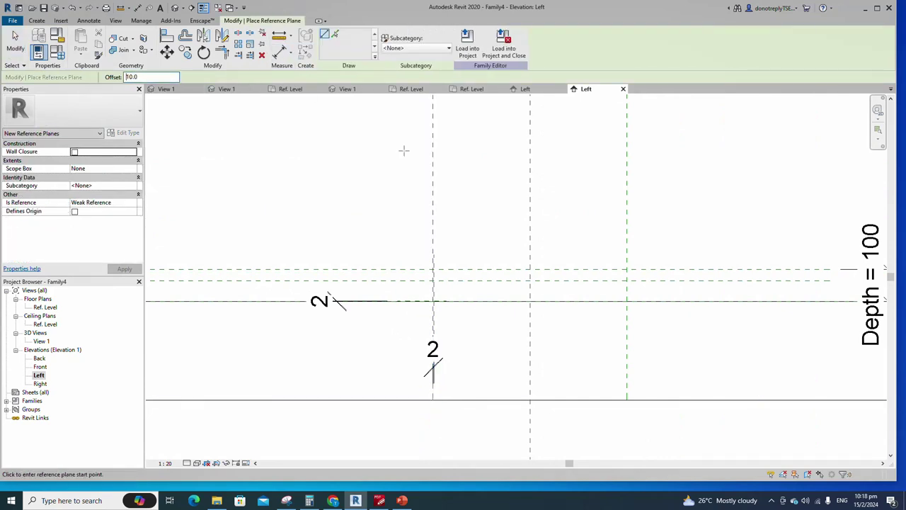
left_click(433, 221)
scroll(433, 334, "up", 1)
left_click(433, 333)
Dimension the new reference plane from the outer vertical plane
key("d")
key("i")
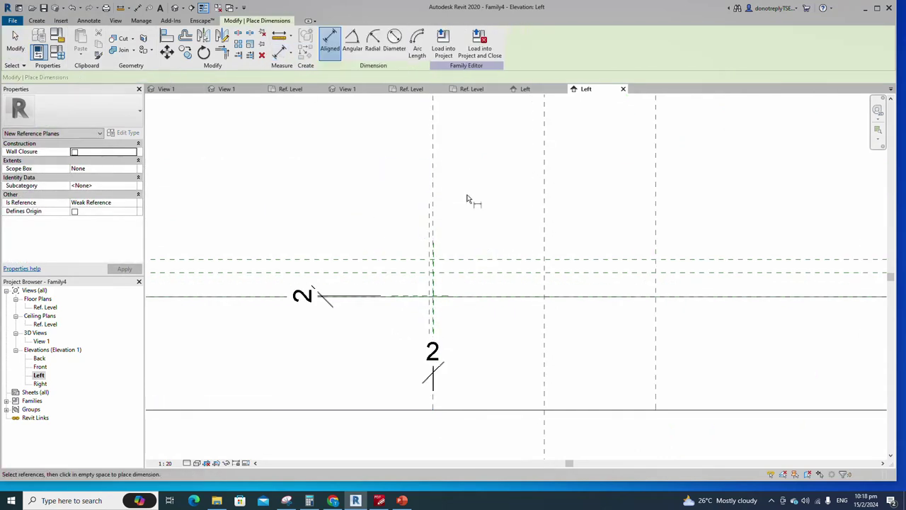
left_click(435, 213)
left_click(429, 216)
scroll(427, 216, "down", 2)
left_click(426, 161)
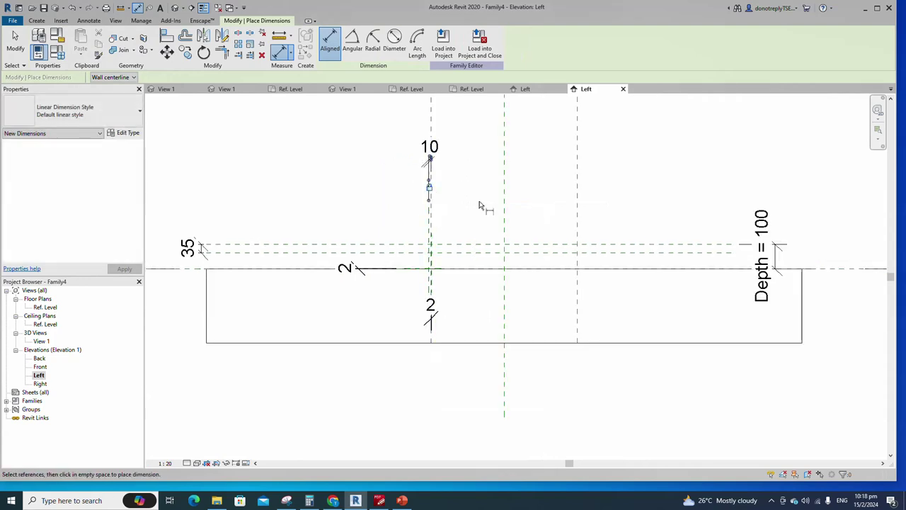
scroll(474, 209, "up", 2)
scroll(467, 251, "down", 2)
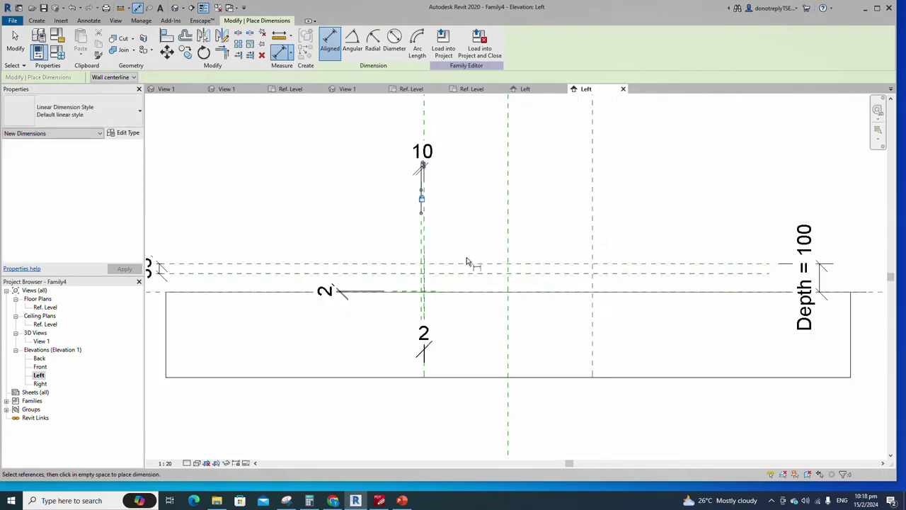
key("Escape")
On the Ref. Level plan, start a sweep and sketch a 600 by 610 mm rectangular path reaching the 10 mm offset plane
double_click(45, 308)
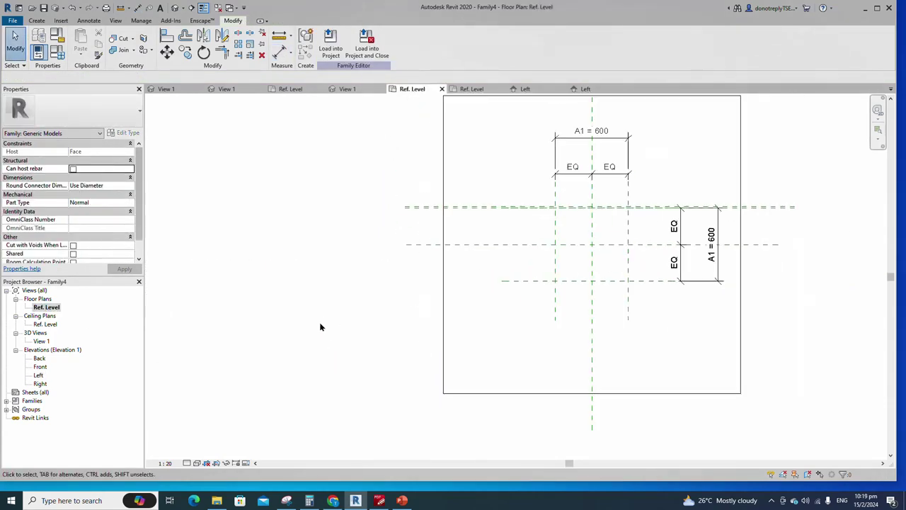
left_click(37, 21)
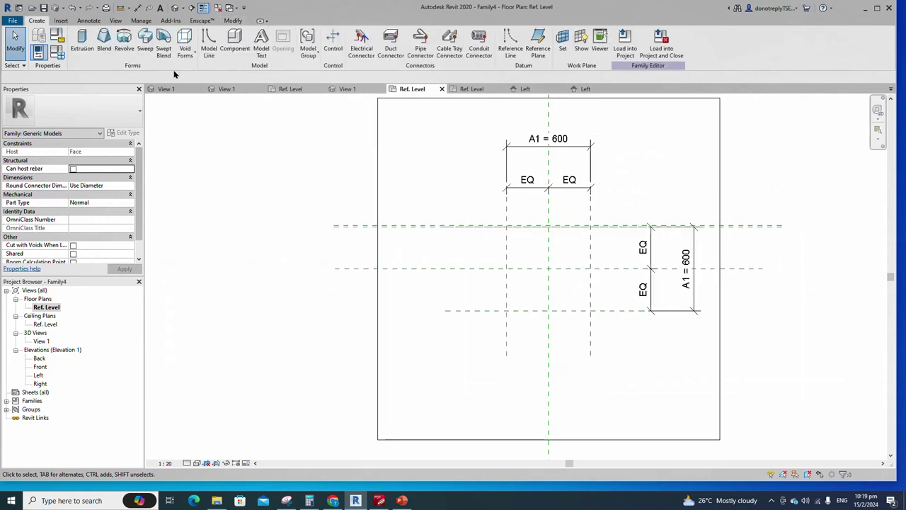
left_click(144, 41)
left_click(425, 37)
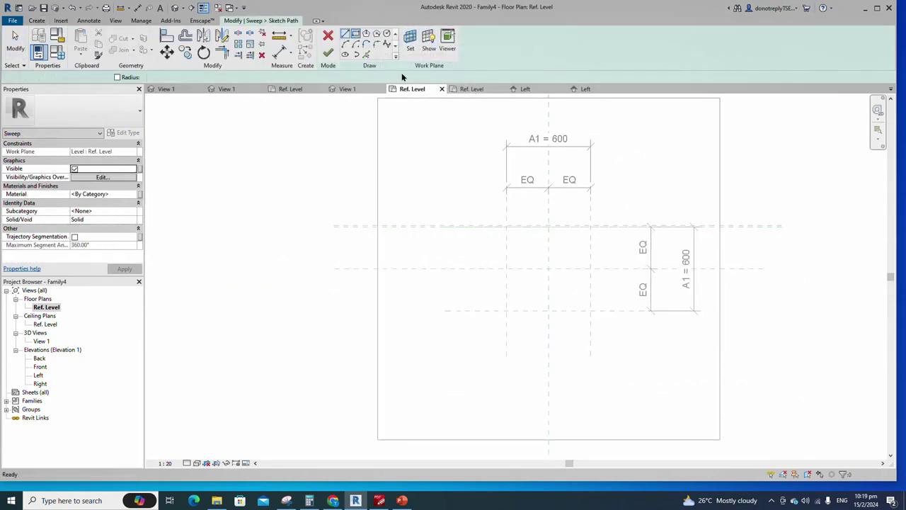
left_click(356, 33)
scroll(519, 231, "up", 3)
left_click(473, 211)
scroll(530, 262, "down", 2)
left_click(632, 369)
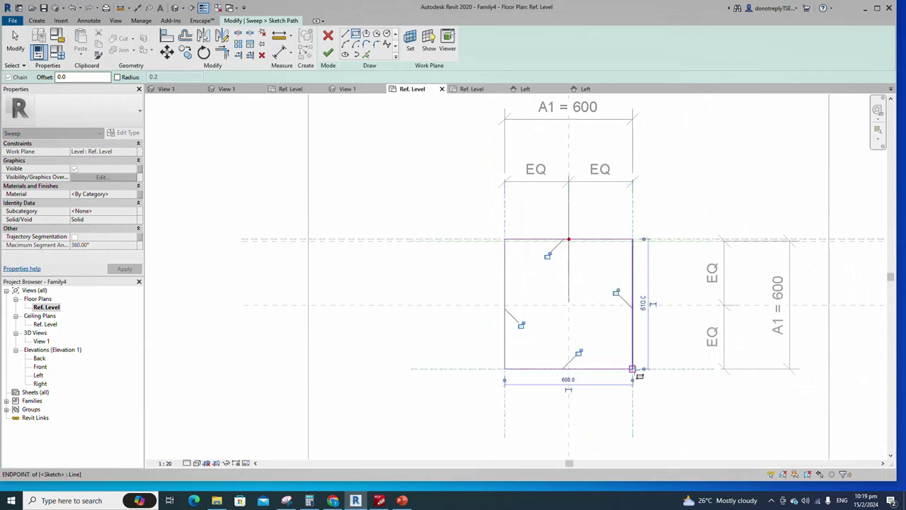
left_click(328, 52)
In the Left elevation, sketch the profile's upright as a 2 mm wide rectangle from the Depth plane to the Ref. Level and lock its edges
left_click(495, 53)
left_click(450, 338)
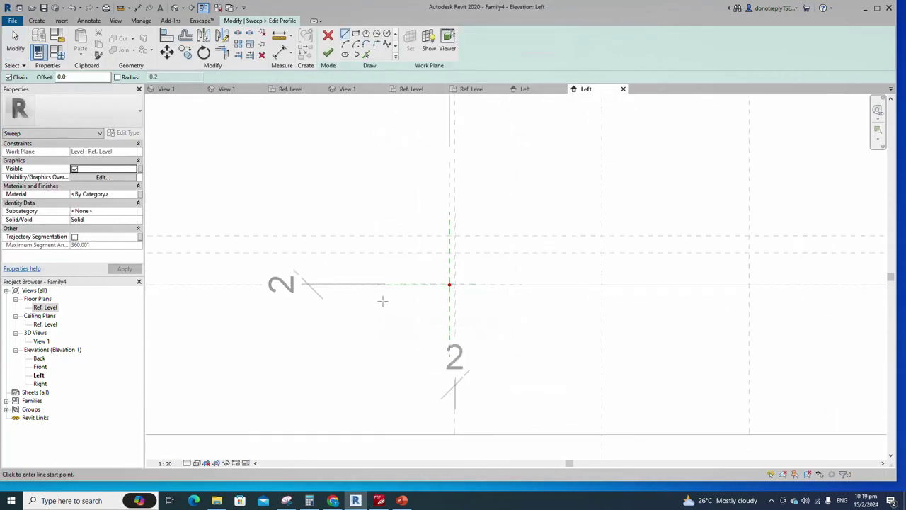
left_click(355, 33)
scroll(496, 340, "up", 2)
scroll(481, 411, "down", 4)
scroll(482, 279, "up", 3)
left_click(452, 275)
scroll(480, 321, "down", 4)
scroll(473, 391, "up", 6)
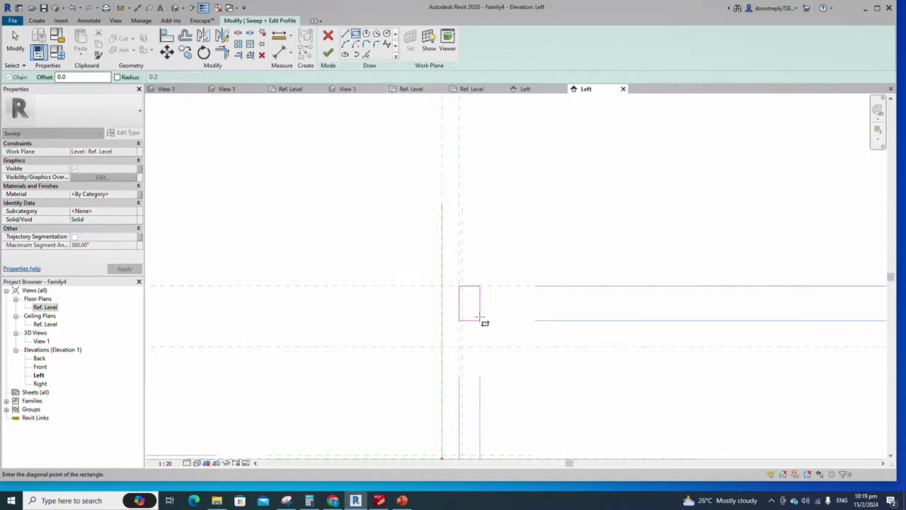
left_click(462, 360)
left_click(473, 364)
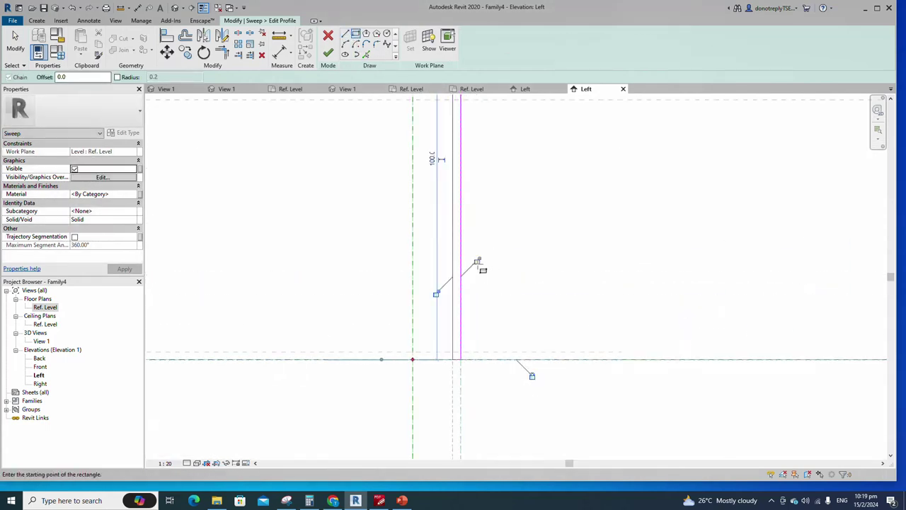
scroll(461, 376, "down", 3)
scroll(469, 373, "up", 4)
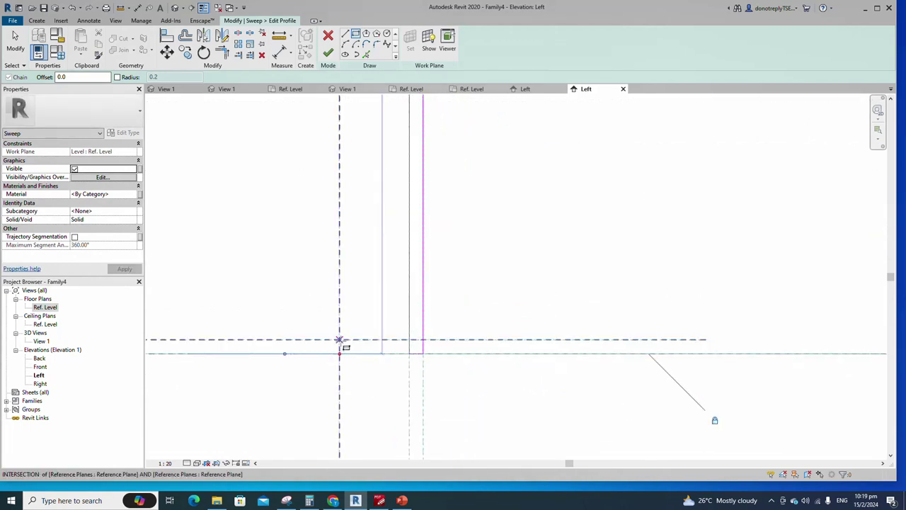
Sketch a 2 mm high flange rectangle from the 10 mm offset plane to the upright's inner edge and lock its edges to the planes
key("Escape")
key("Escape")
left_click_drag(394, 324, 479, 395)
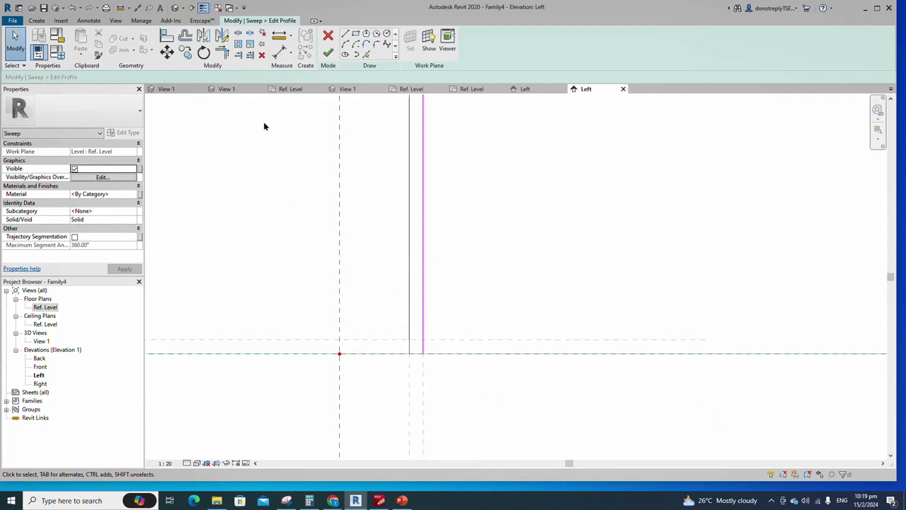
left_click(357, 34)
left_click(339, 340)
left_click(423, 353)
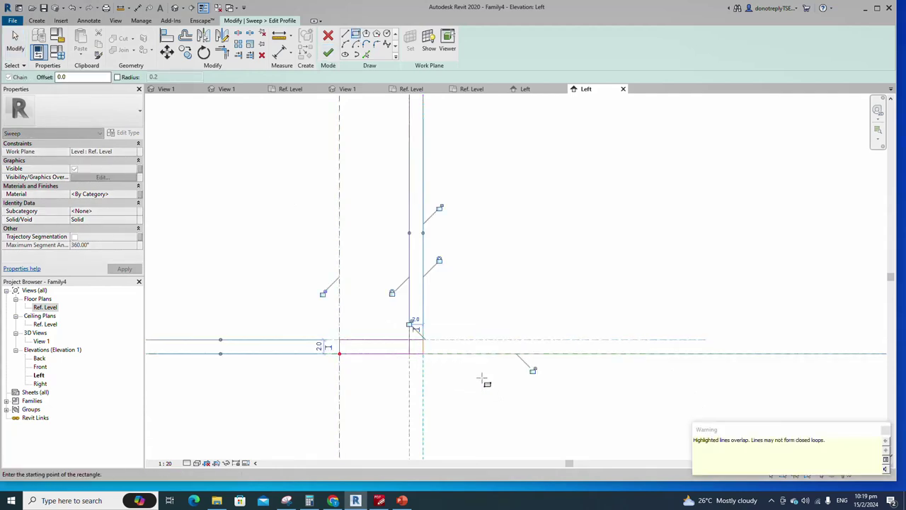
left_click(533, 370)
left_click(440, 208)
key("Escape")
key("Escape")
Trim the overlapping upright and flange rectangles into a single closed L-shaped profile
left_click_drag(391, 318, 492, 380)
left_click(489, 405)
left_click(225, 53)
left_click(393, 340)
left_click(410, 328)
left_click(401, 354)
left_click(423, 343)
scroll(424, 352, "down", 1)
scroll(389, 354, "down", 3)
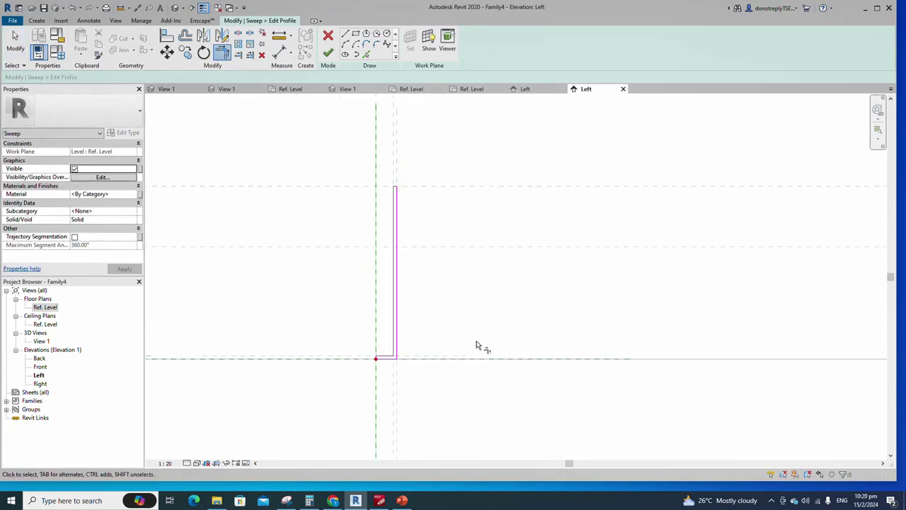
key("Escape")
Finish the profile sketch and complete the sweep for the damper frame
left_click(328, 52)
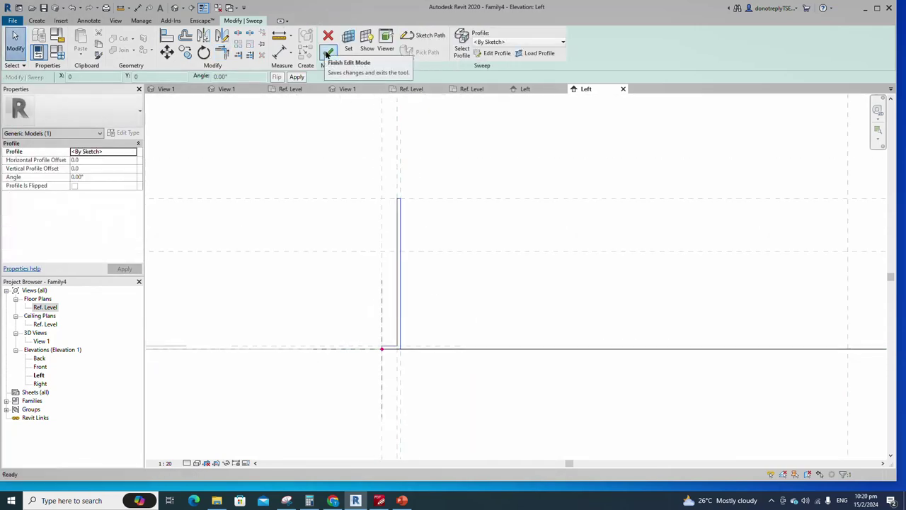
left_click(328, 54)
scroll(460, 340, "down", 3)
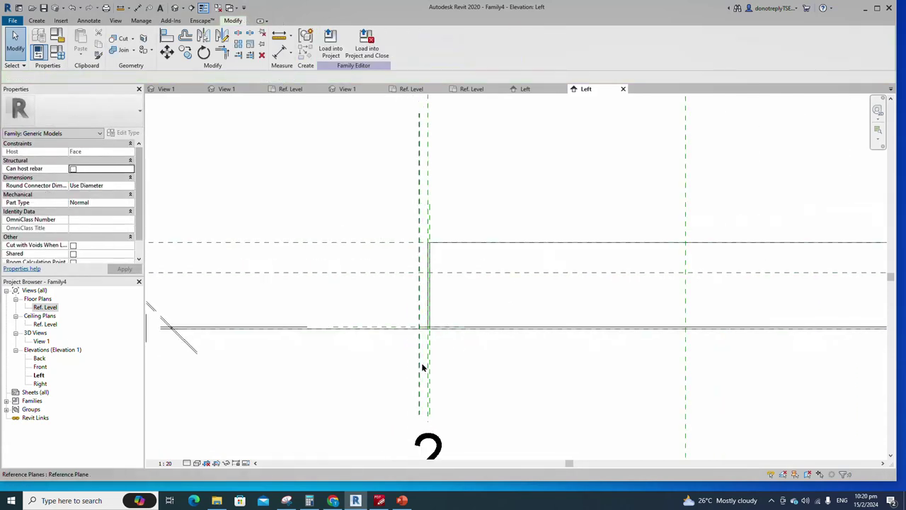
Show the family shaded in 3D View 1 and temporarily hide the host block around the frame
double_click(41, 341)
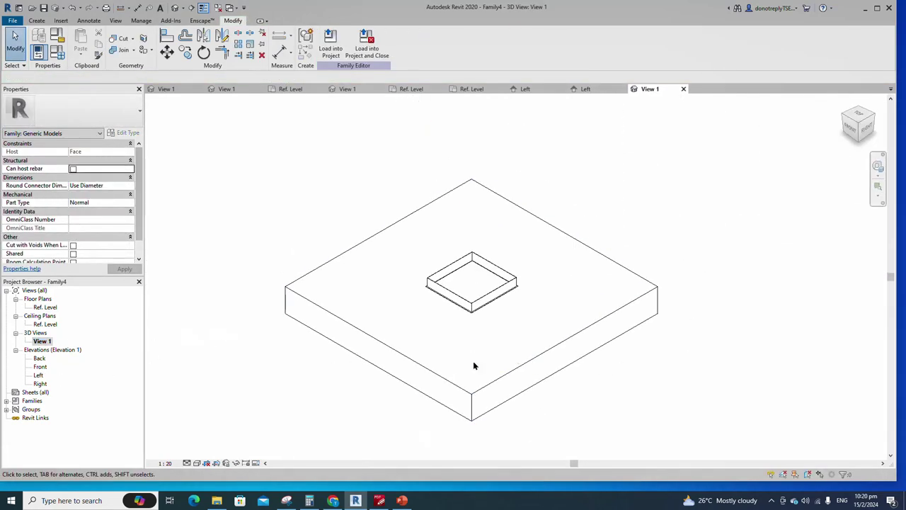
left_click(196, 463)
left_click(241, 423)
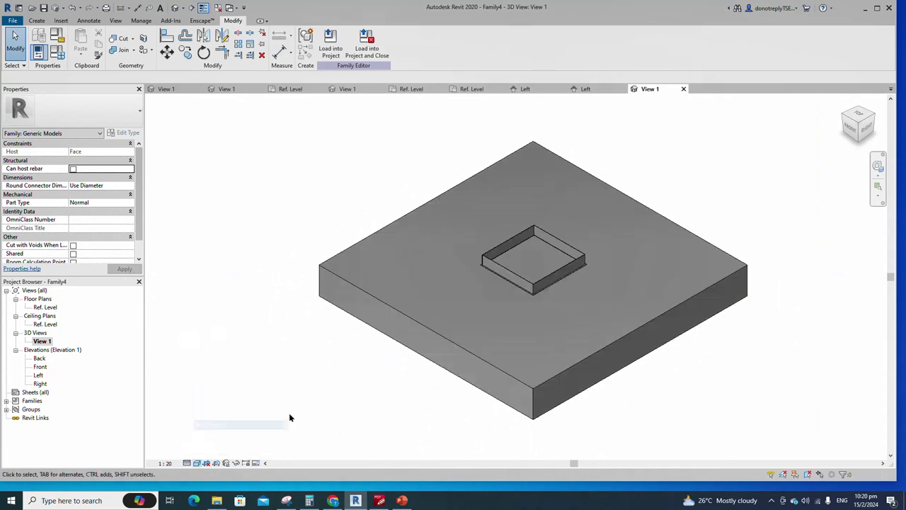
left_click(533, 406)
left_click(238, 464)
left_click(260, 439)
scroll(535, 257, "up", 2)
scroll(531, 311, "up", 3)
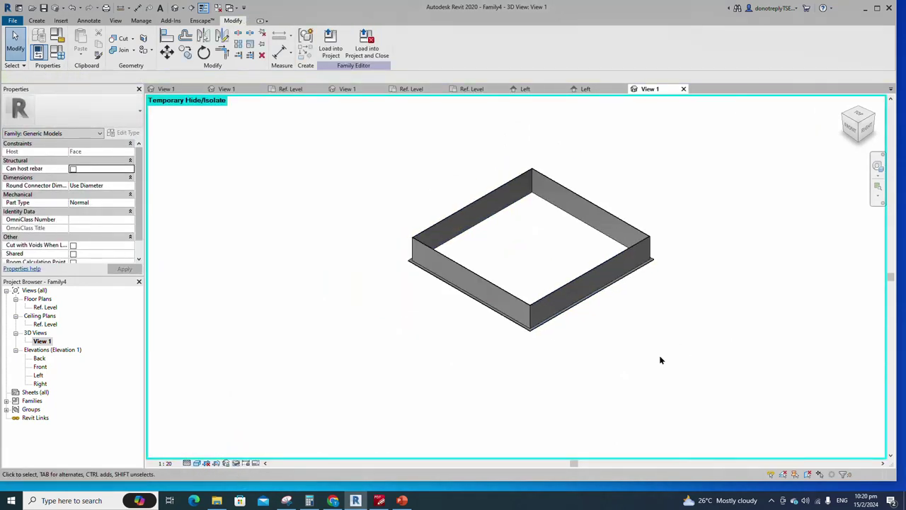
scroll(687, 358, "down", 3)
scroll(403, 305, "up", 1)
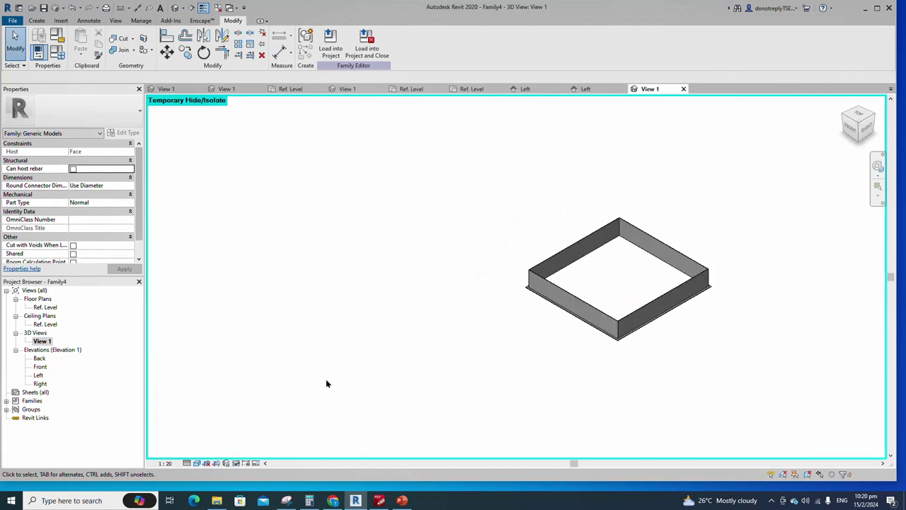
Add an instance length parameter named A with the value 600, and set A1 to 567
key("f")
key("t")
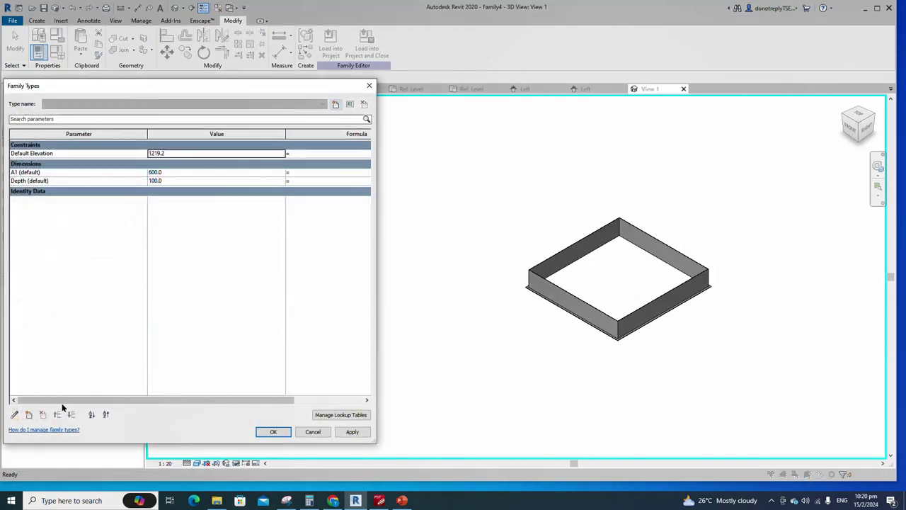
left_click(29, 415)
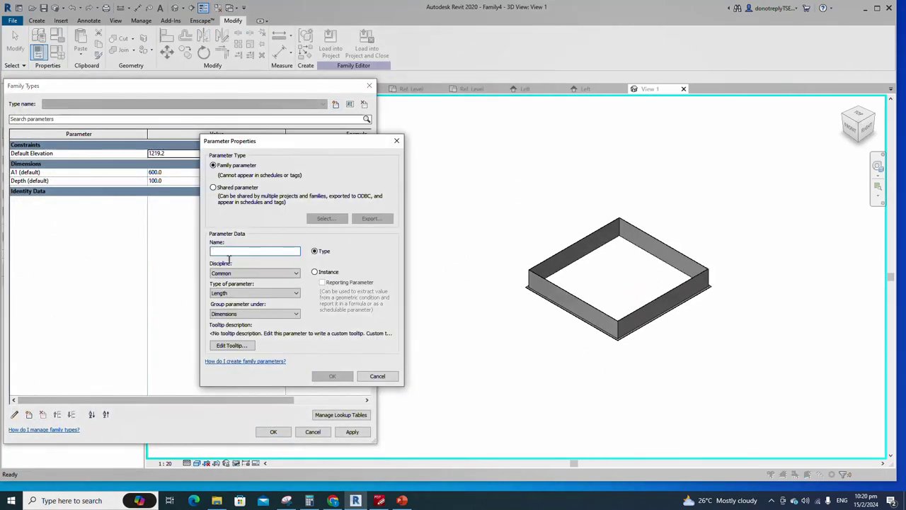
type("A")
left_click(343, 377)
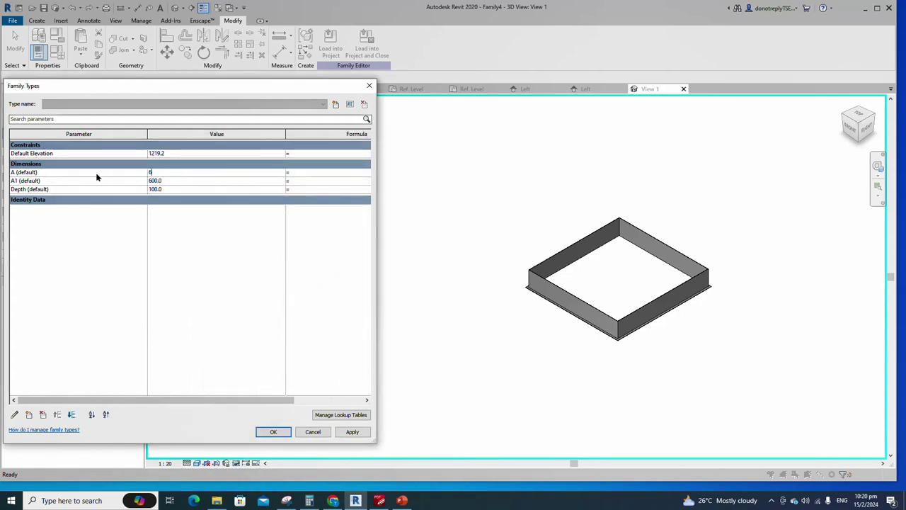
left_click(352, 431)
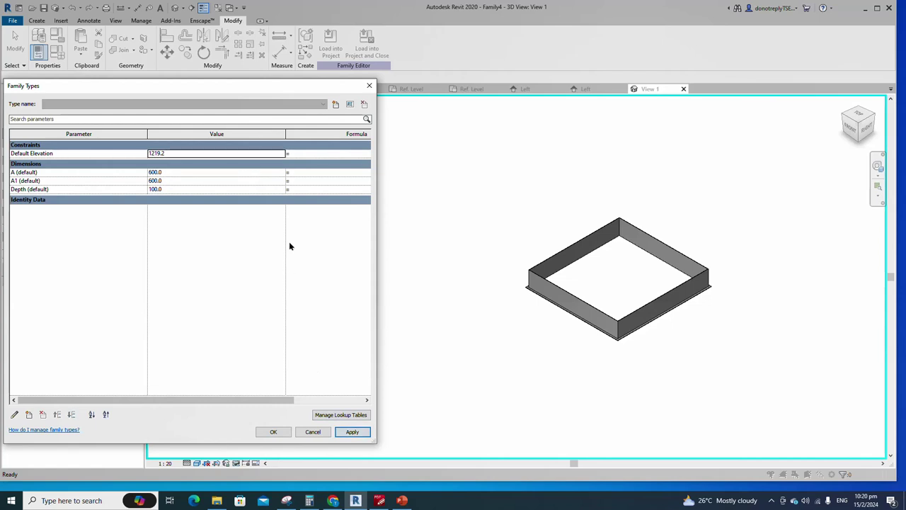
left_click(415, 432)
left_click(337, 432)
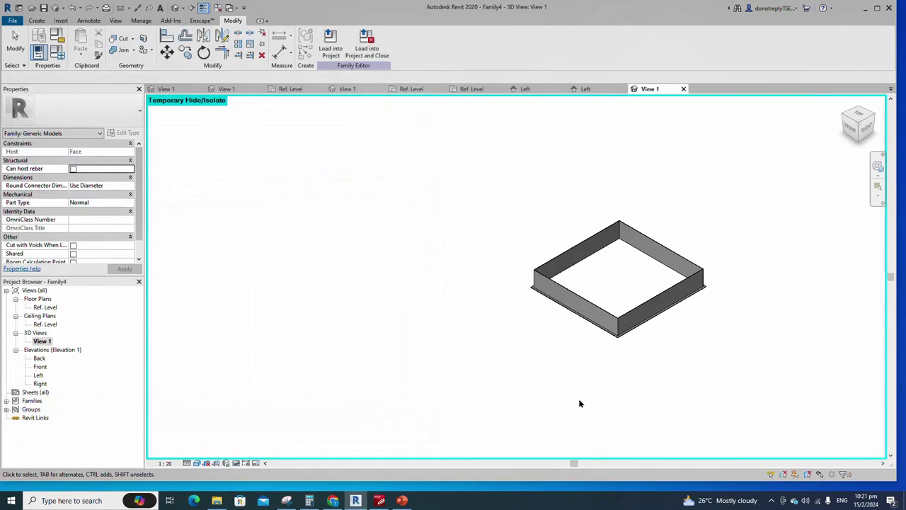
Link the frame sweep's material to a new instance family parameter named Material
scroll(579, 387, "up", 1)
left_click(648, 310)
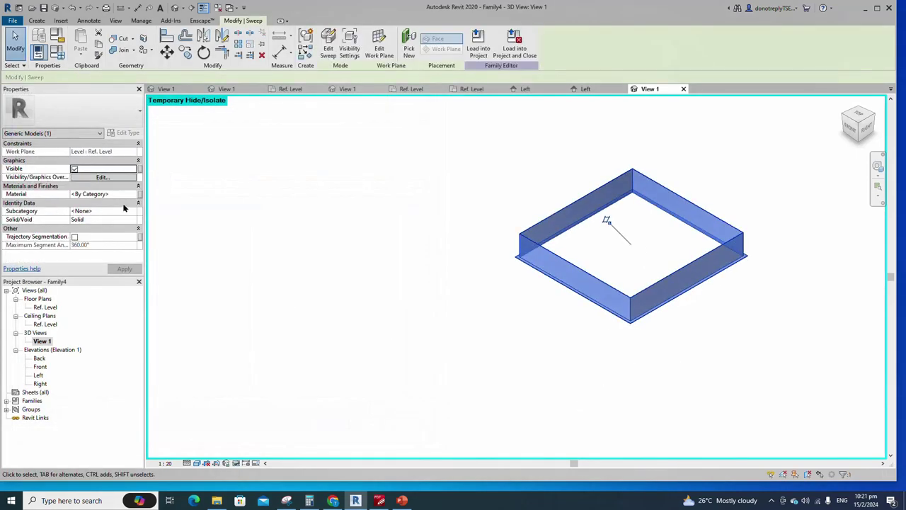
left_click(140, 194)
left_click(381, 300)
type("Ma")
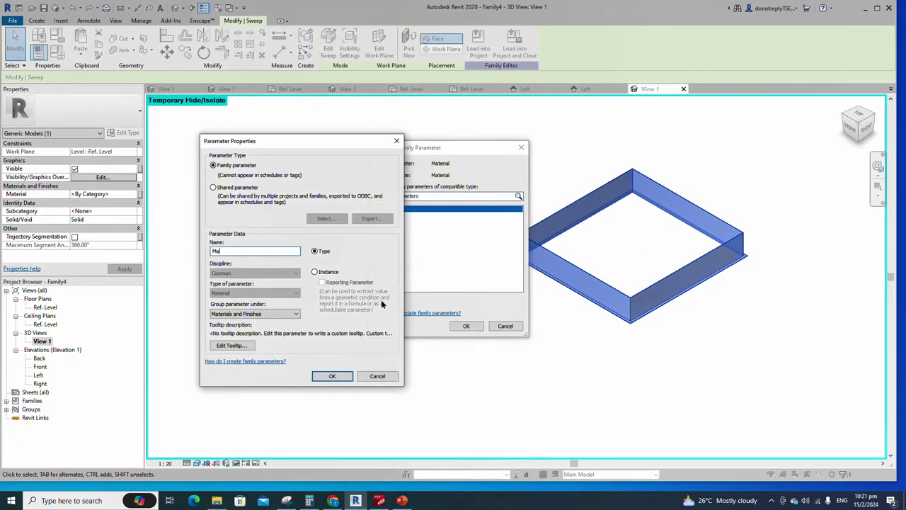
left_click(316, 272)
left_click(332, 376)
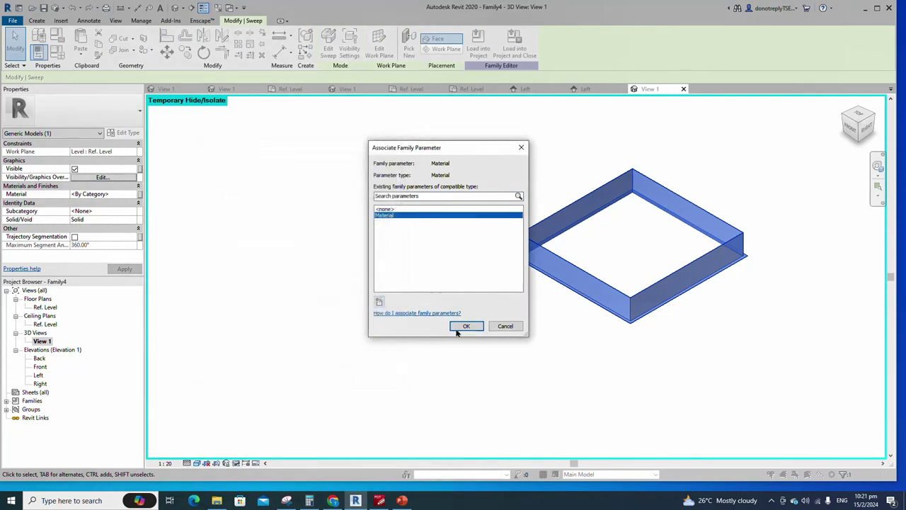
left_click(466, 326)
left_click(444, 375)
scroll(409, 368, "down", 1)
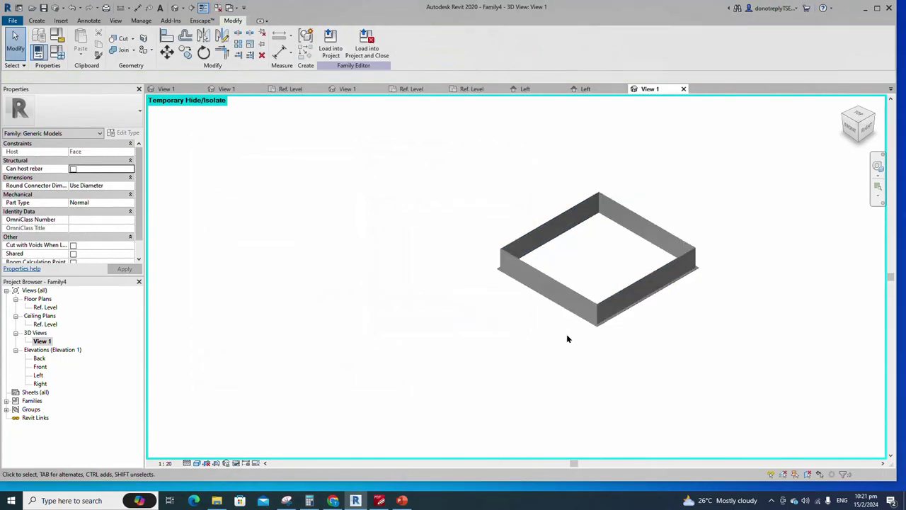
scroll(705, 331, "up", 1)
Save the family as Adjustment Damper in the Documents folder
key("ctrl+s")
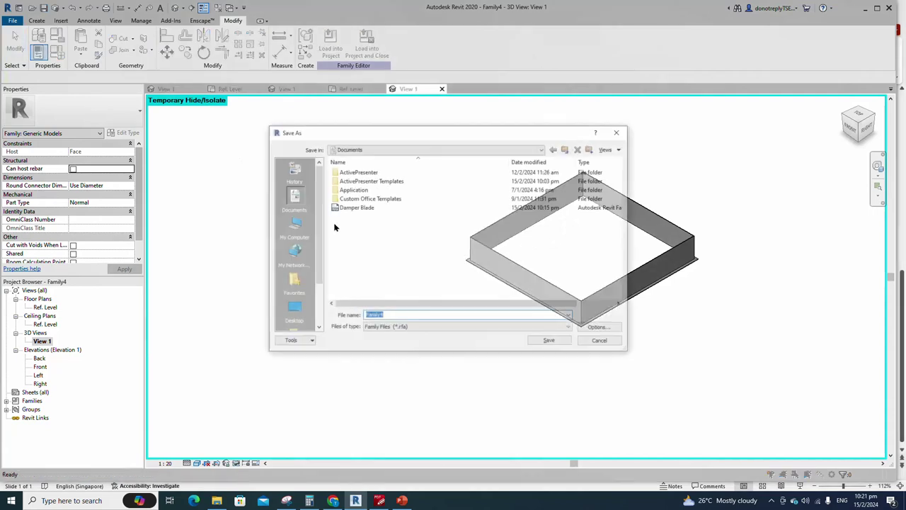
type("Adjustment Damper")
left_click(546, 344)
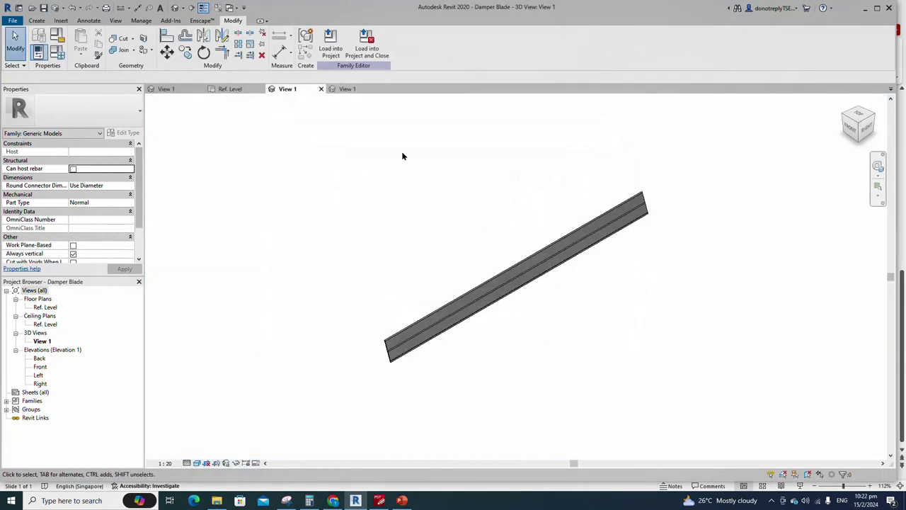
Load the Damper Blade family into the Adjustment Damper family and open its Ref. Level floor plan
left_click(332, 44)
left_click(388, 194)
left_click(387, 209)
left_click(424, 315)
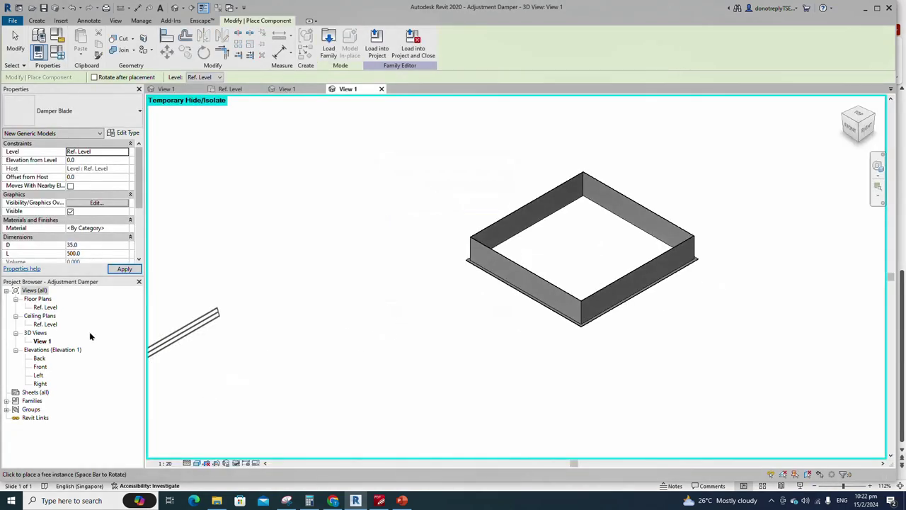
double_click(44, 308)
scroll(482, 326, "up", 4)
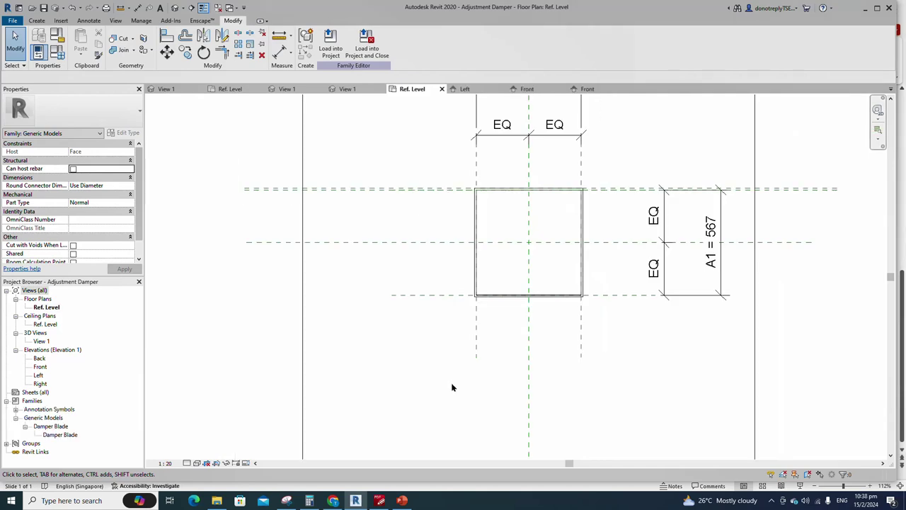
Add four reference planes at successive 25 mm offsets inward from the frame's left-hand reference plane
left_click(488, 372)
key("Escape")
left_click(477, 345)
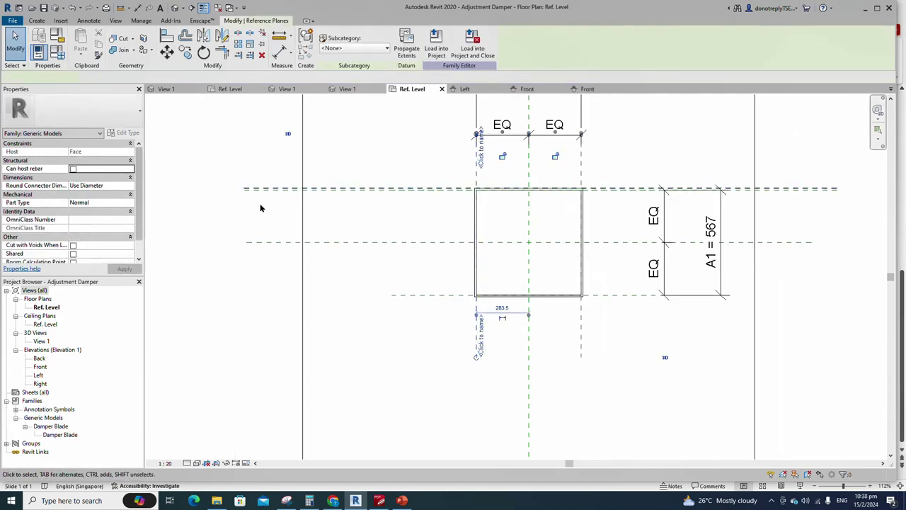
left_click(306, 42)
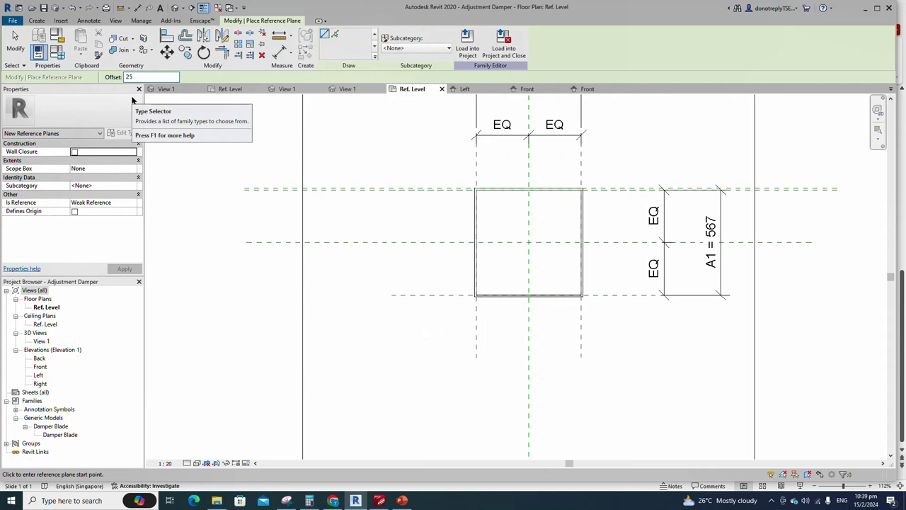
left_click(334, 33)
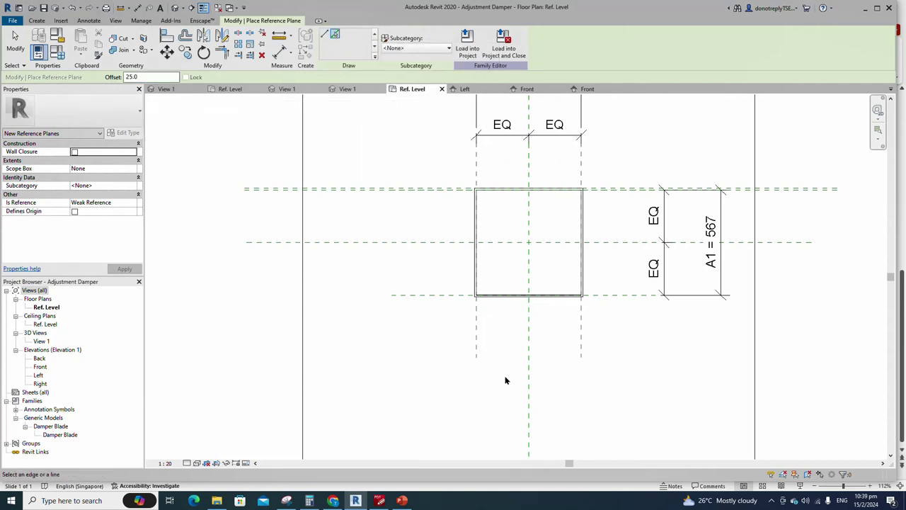
left_click(477, 345)
scroll(504, 328, "up", 2)
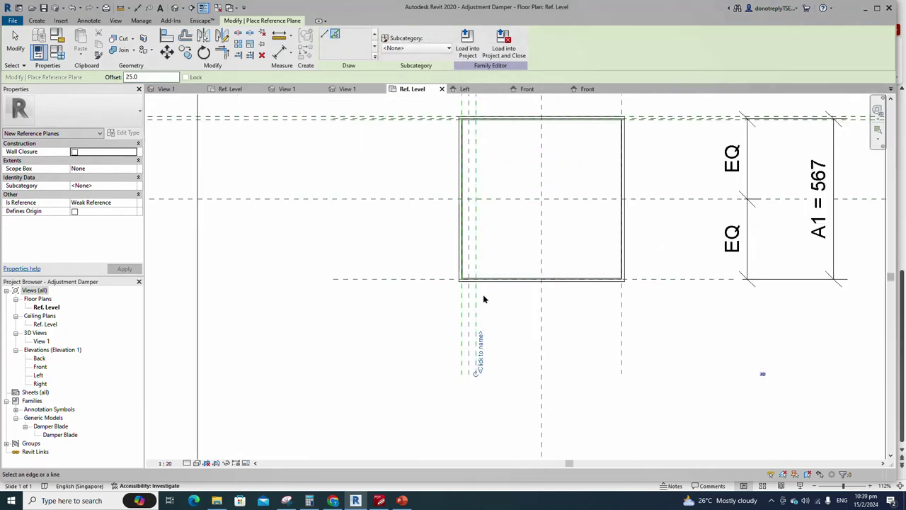
left_click(479, 309)
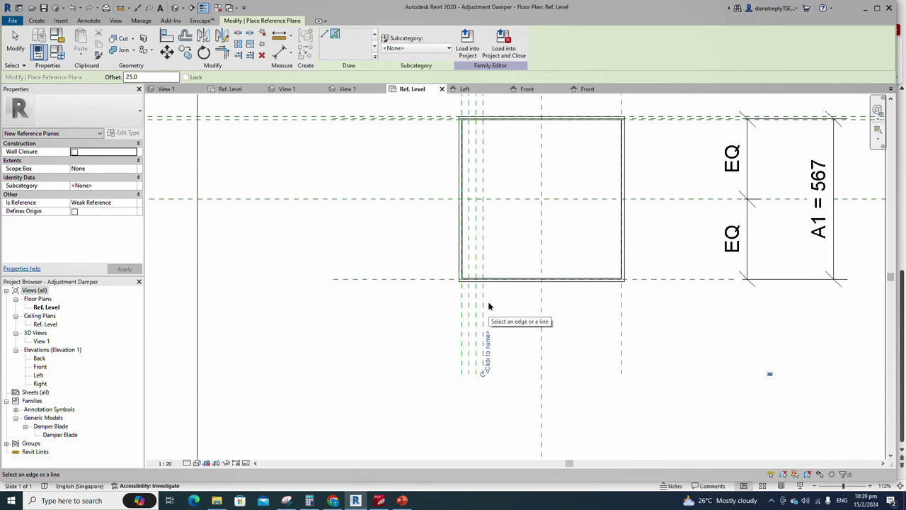
Place a continuous dimension string below the frame across its left-hand reference plane and the four offset planes
scroll(489, 306, "up", 3)
key("d")
key("i")
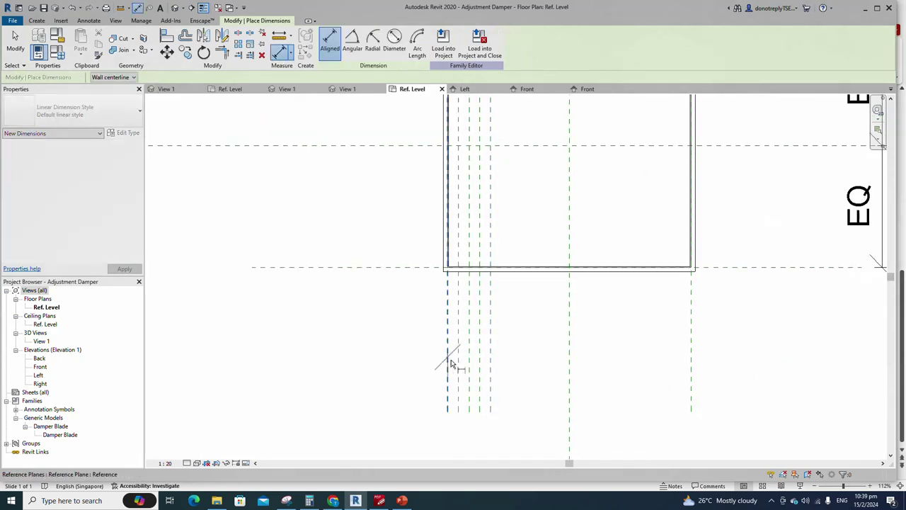
left_click(461, 364)
left_click(472, 366)
left_click(482, 368)
left_click(492, 368)
scroll(494, 370, "down", 3)
left_click(509, 401)
key("Escape")
key("Escape")
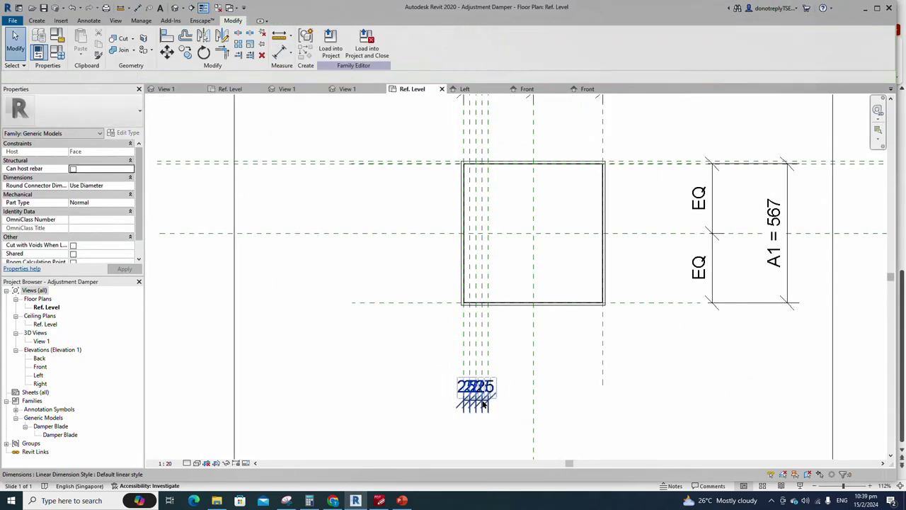
Label the dimension string of the offset planes with a new instance family parameter named A2
left_click(484, 405)
left_click(477, 429)
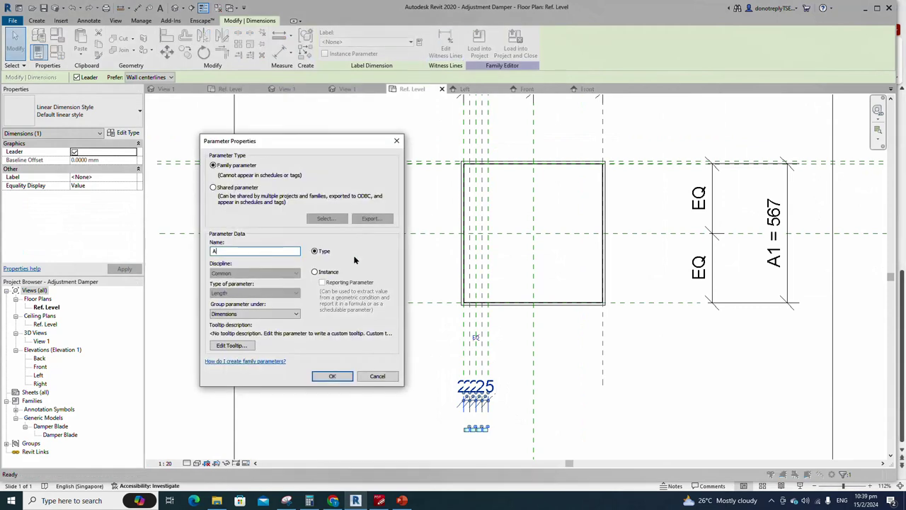
left_click(333, 376)
left_click(772, 338)
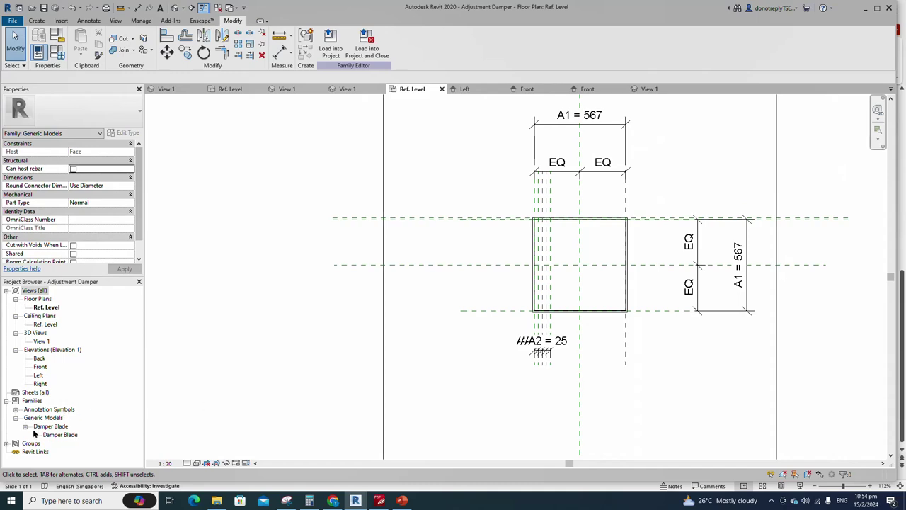
Place a Damper Blade instance inside the frame on the first offset reference plane
left_click_drag(52, 436, 548, 297)
scroll(541, 285, "up", 6)
left_click(533, 224)
scroll(585, 269, "down", 1)
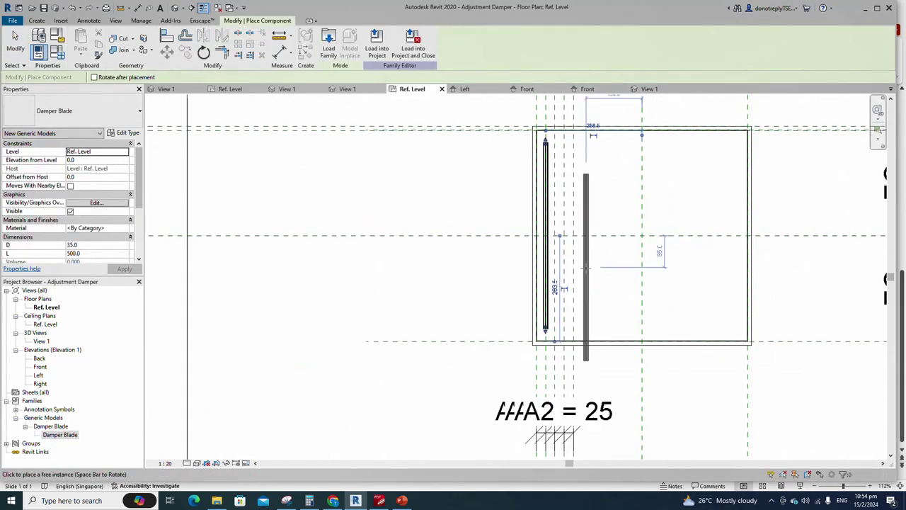
scroll(585, 273, "down", 2)
key("Escape")
key("Escape")
Align the blade's centre references with the horizontal centre plane and the first offset plane, and lock both alignments
key("a")
key("l")
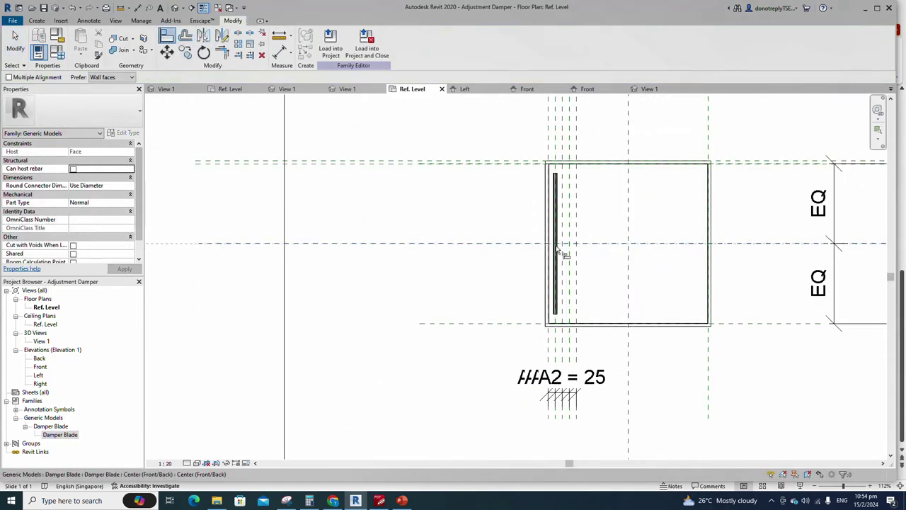
scroll(558, 251, "up", 1)
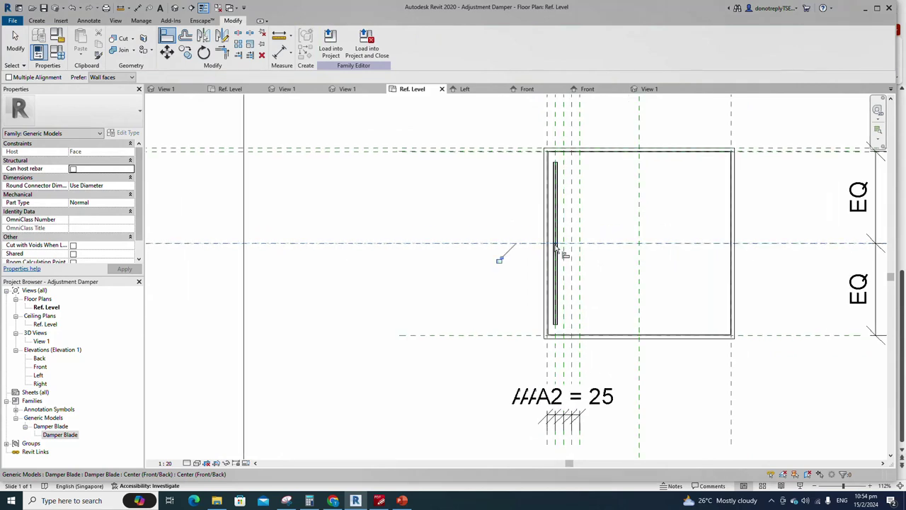
left_click(572, 286)
scroll(604, 295, "down", 2)
key("Escape")
key("Escape")
Associate the placed blade's material with the family parameter Material
left_click(573, 303)
scroll(112, 249, "down", 1)
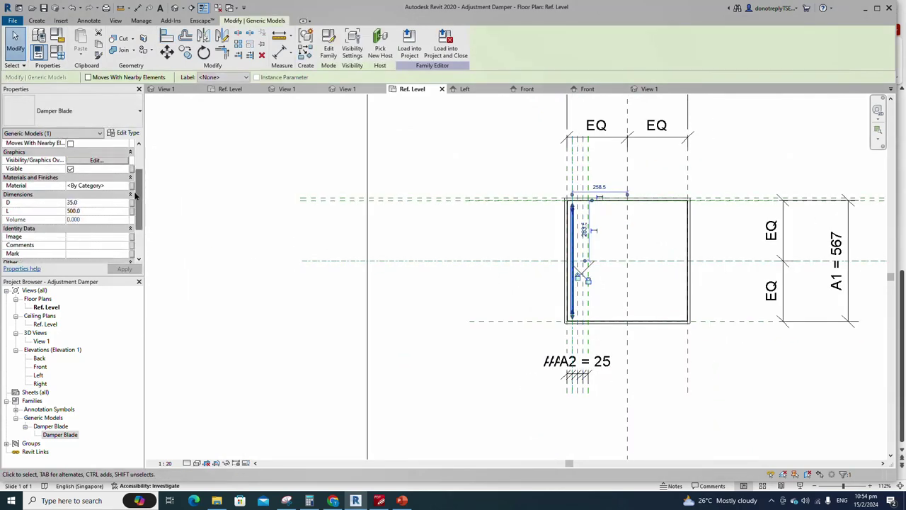
left_click(132, 185)
left_click(401, 215)
left_click(466, 326)
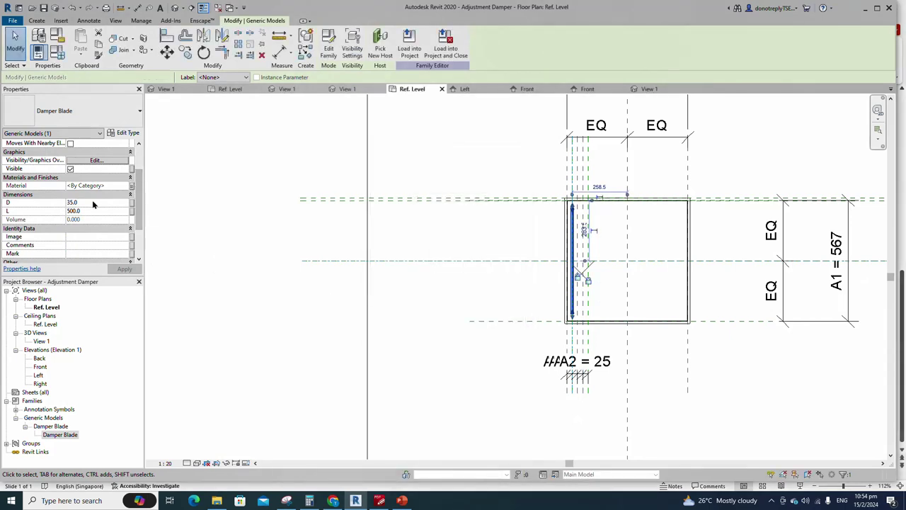
Associate the blade's length L with a new instance family parameter named BL
left_click(131, 212)
left_click(381, 300)
type("Bl")
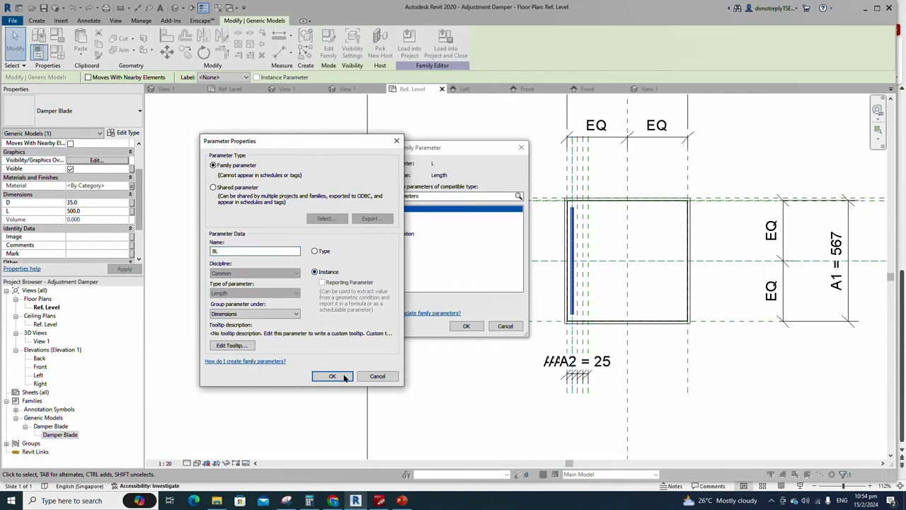
left_click(346, 375)
left_click(467, 326)
key("Escape")
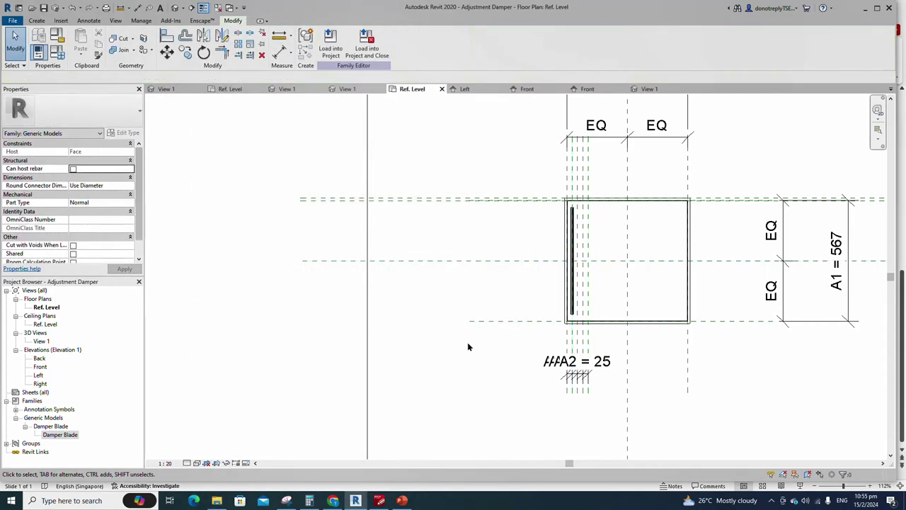
In the Front elevation, draw a horizontal reference plane across the upper part of the frame and dimension it to the plane below
double_click(40, 366)
scroll(453, 290, "down", 4)
key("r")
key("p")
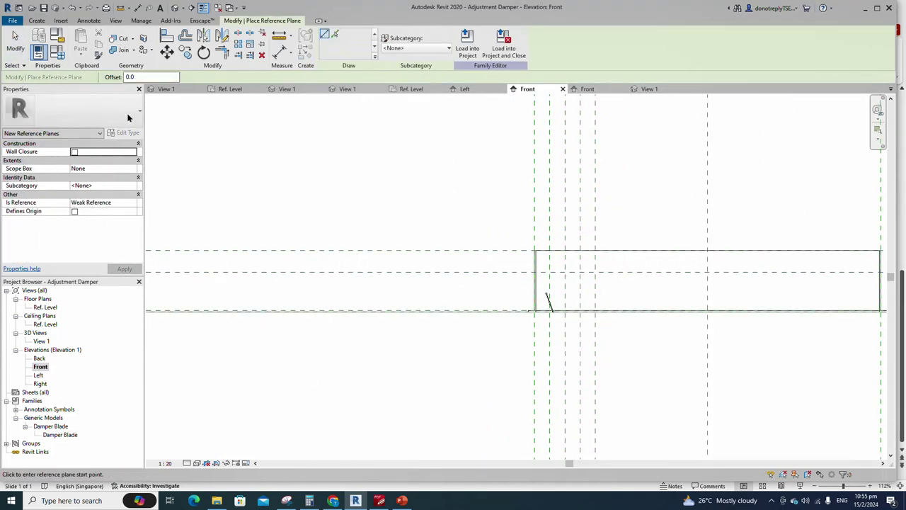
left_click(414, 272)
scroll(438, 272, "down", 5)
left_click(677, 272)
left_click(281, 53)
scroll(427, 277, "up", 1)
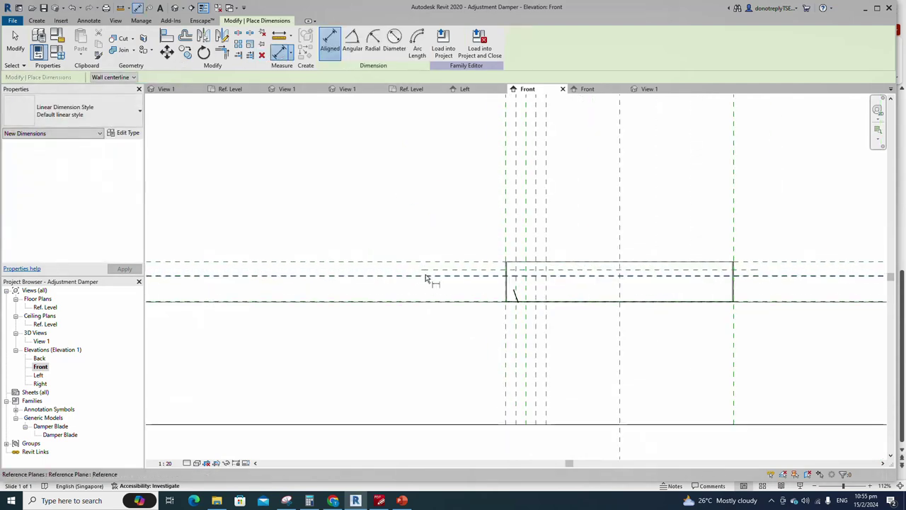
scroll(556, 302, "up", 2)
scroll(556, 303, "up", 2)
Align the blade's centre with the new horizontal reference plane and lock it
key("a")
key("l")
scroll(461, 296, "up", 2)
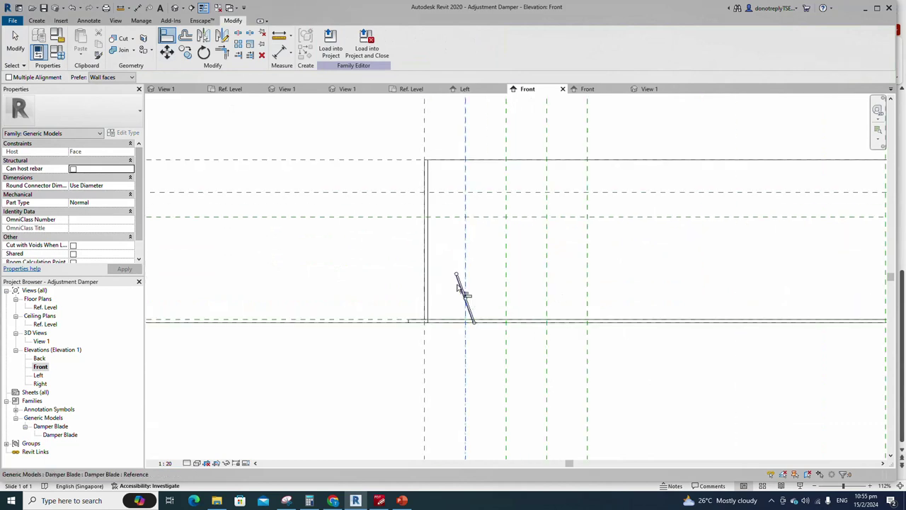
left_click(397, 192)
left_click(474, 306)
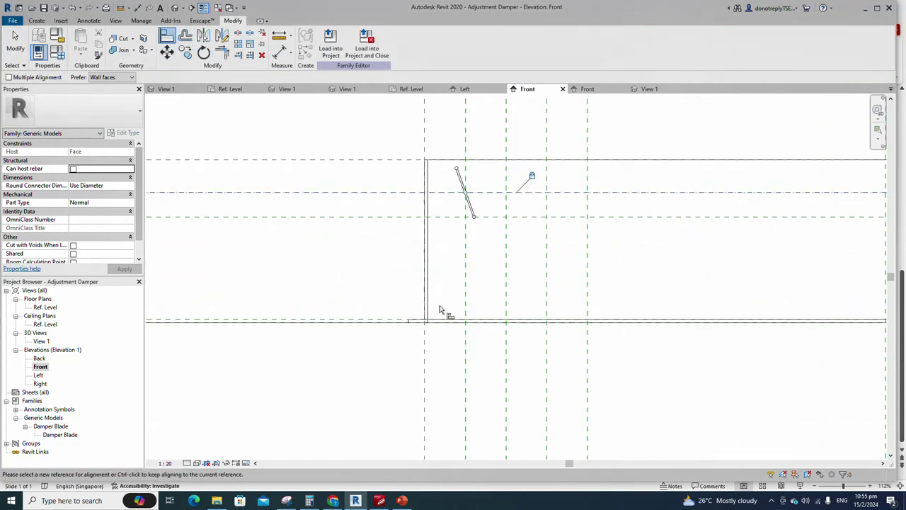
scroll(444, 306, "down", 1)
key("Escape")
key("Escape")
scroll(499, 296, "down", 1)
Mirror a copy of the blade about a vertical axis drawn between the first and second offset planes
left_click(471, 256)
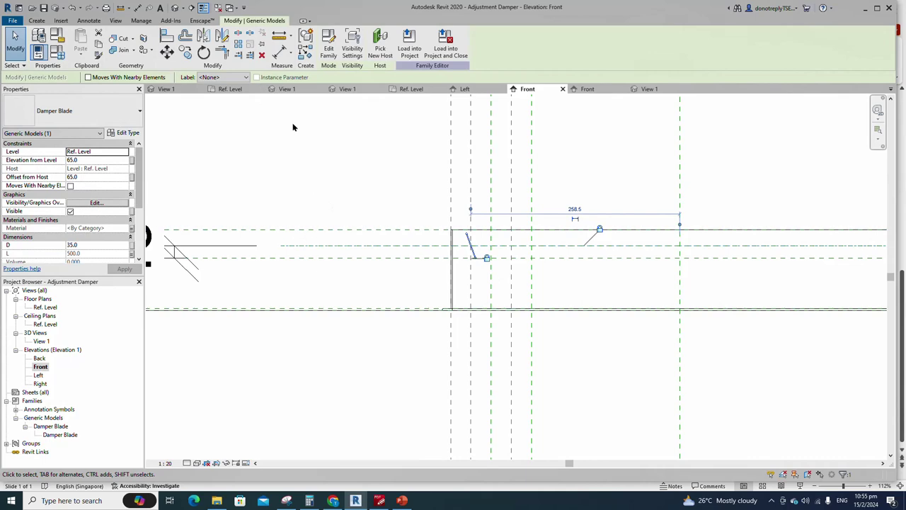
left_click(223, 39)
scroll(501, 233, "up", 5)
left_click(469, 228)
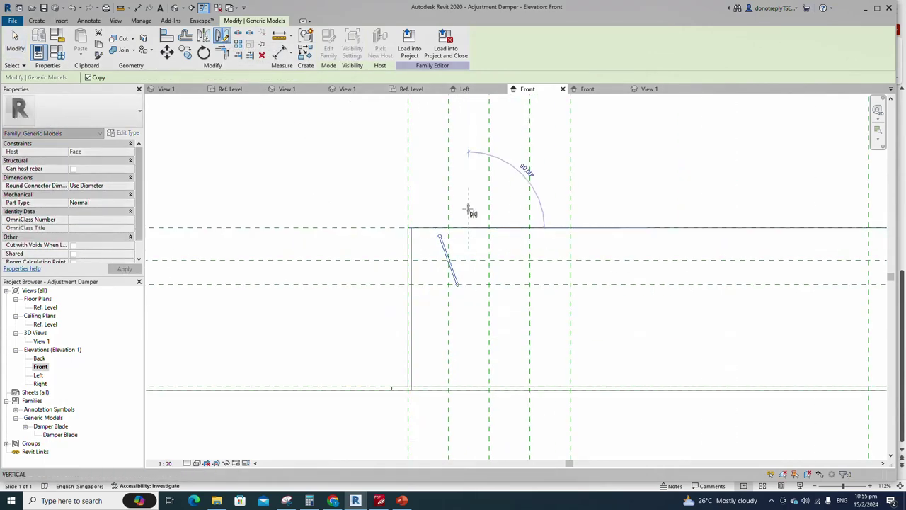
left_click(471, 209)
Align the mirrored blade with the upper horizontal reference plane and the second offset plane, locking the alignments
left_click(169, 38)
left_click(557, 261)
left_click(486, 259)
left_click(504, 273)
scroll(528, 281, "down", 2)
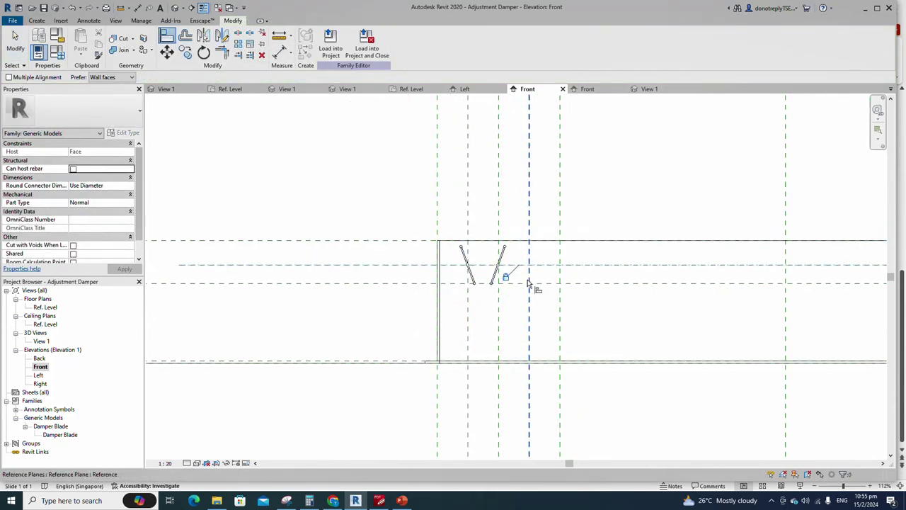
key("Escape")
Turn off the Bottom option for the first blade and the Top option for the mirrored blade
scroll(522, 298, "up", 2)
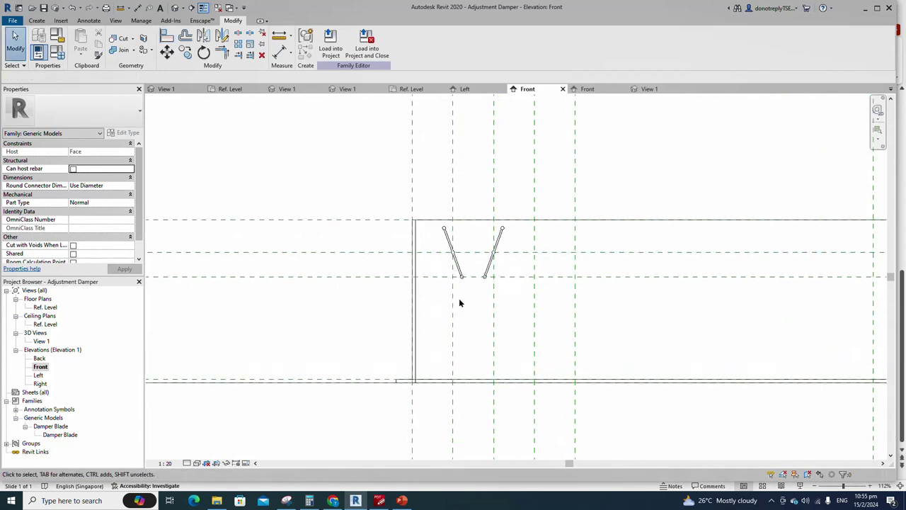
left_click(460, 272)
left_click(70, 229)
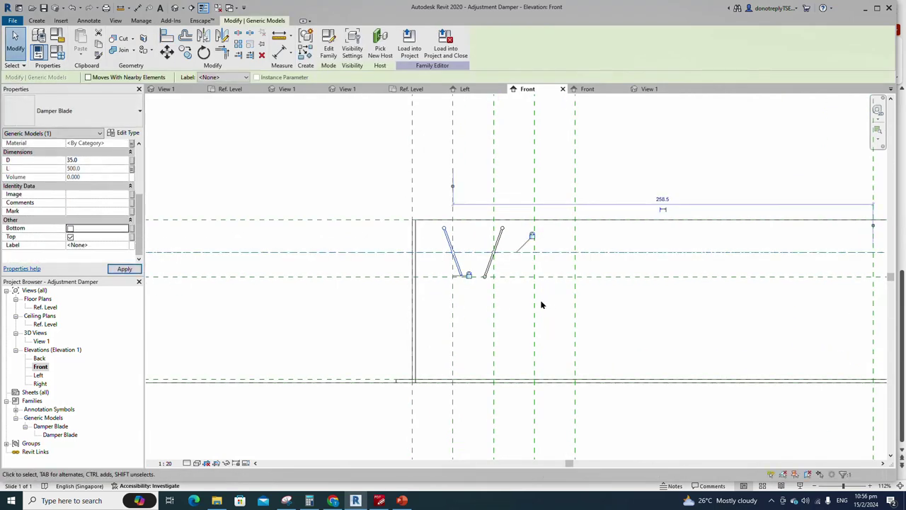
left_click(546, 300)
left_click(489, 273)
scroll(73, 251, "down", 3)
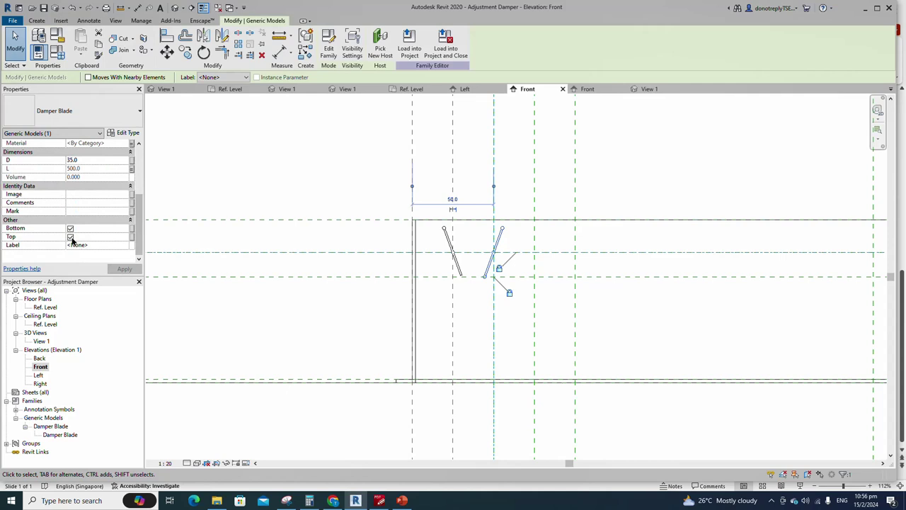
left_click(71, 237)
left_click(521, 328)
In the Ref. Level plan, align the mirrored blade's centre with the horizontal centre plane and lock it
scroll(506, 255, "up", 2)
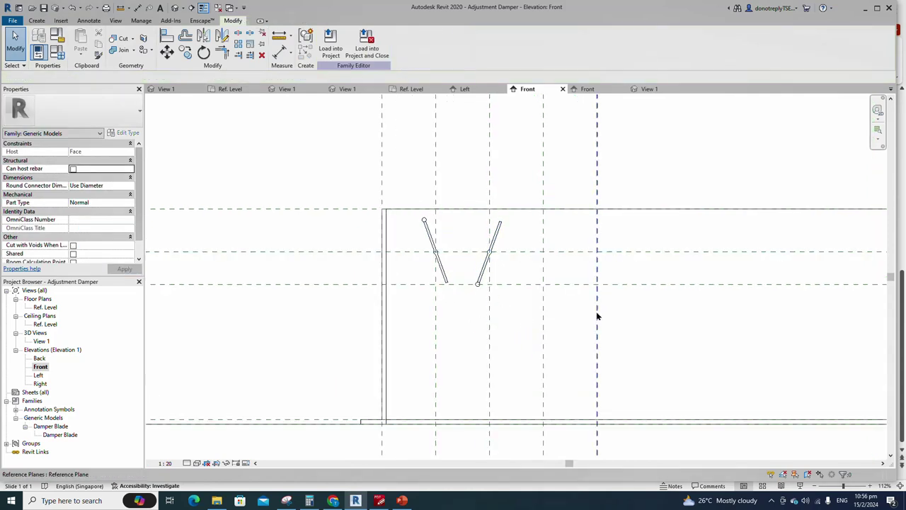
scroll(637, 315, "down", 2)
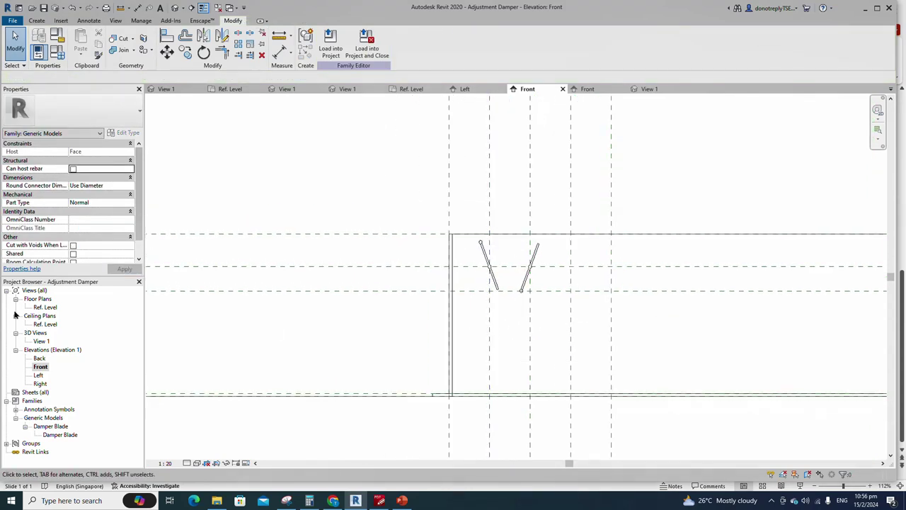
double_click(45, 308)
left_click(166, 36)
scroll(587, 270, "up", 4)
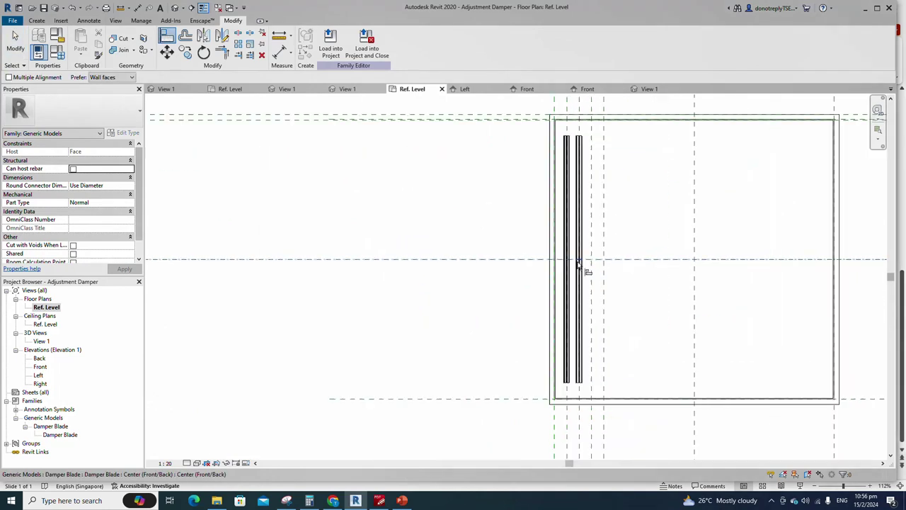
scroll(510, 262, "down", 2)
key("Escape")
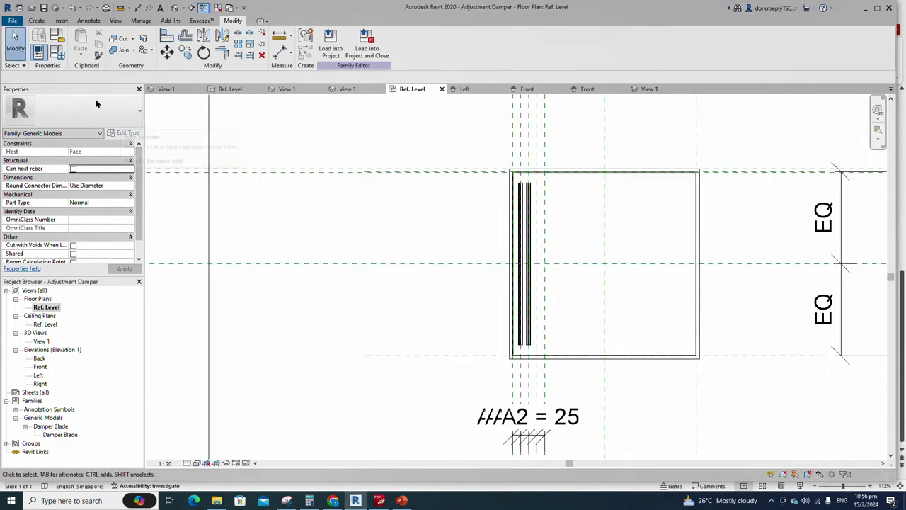
Give the BL parameter the formula A1 - 4 mm and apply it
left_click(60, 54)
left_click(257, 207)
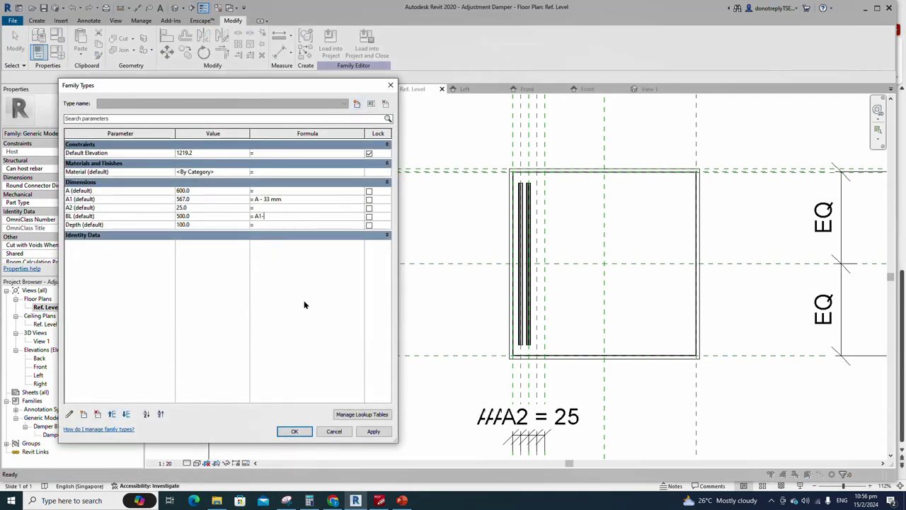
left_click(374, 432)
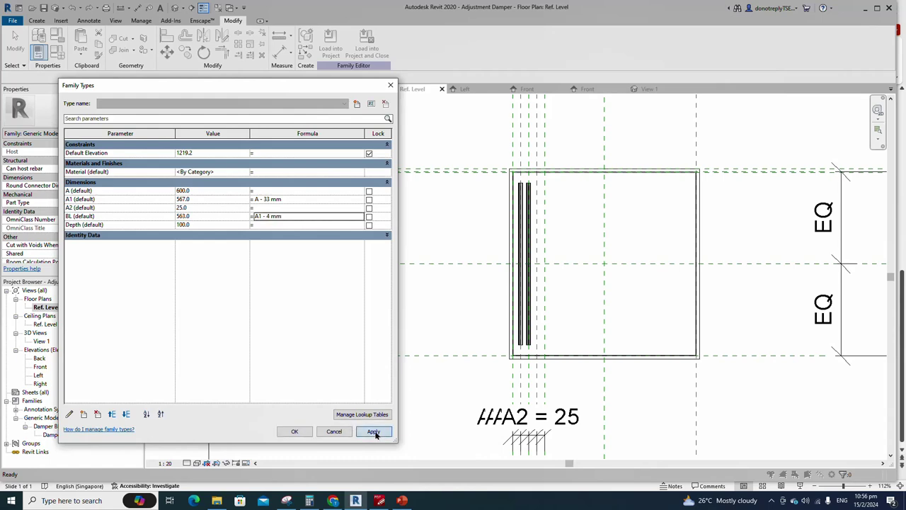
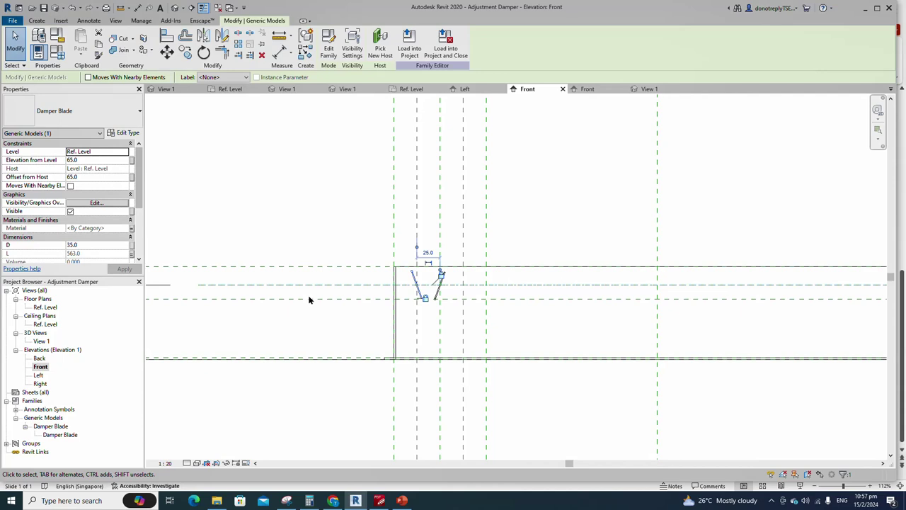
Array the first blade as two members, spacing them from the first to the third offset reference plane
left_click(239, 44)
scroll(442, 311, "up", 2)
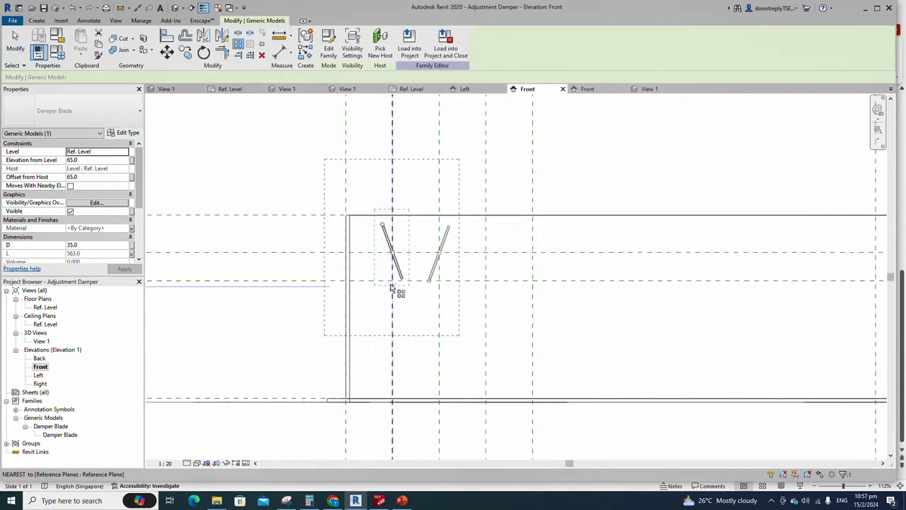
left_click(393, 281)
left_click(486, 281)
Align the arrayed blade copy with the third offset plane and the upper horizontal reference plane, locking the alignments
left_click(167, 36)
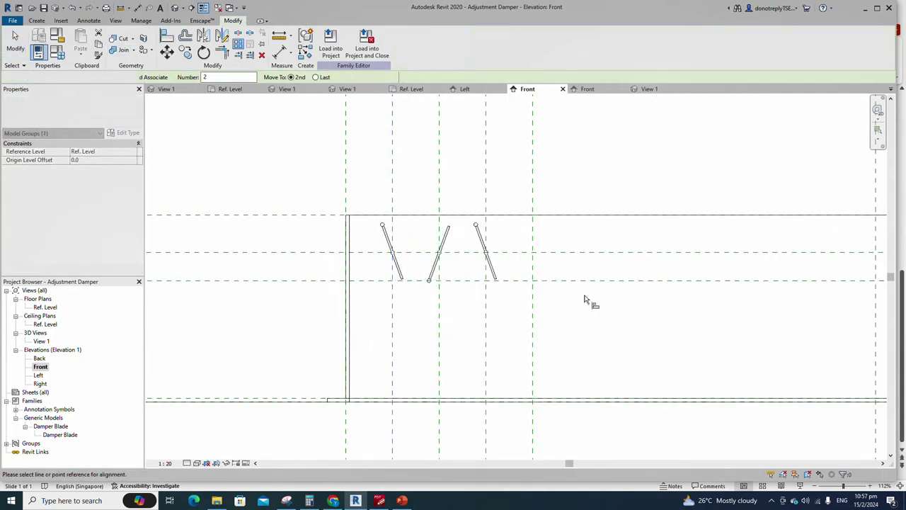
left_click(487, 305)
left_click(488, 266)
left_click(502, 293)
left_click(557, 254)
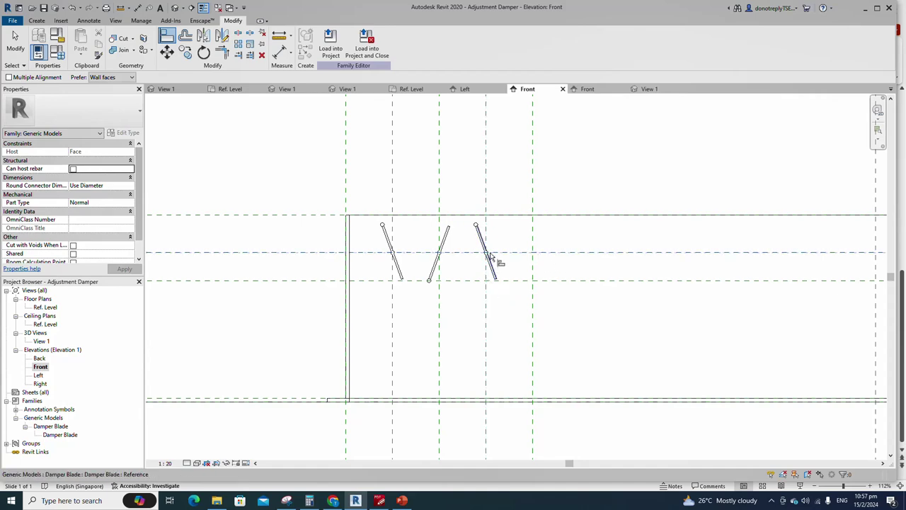
left_click(489, 254)
left_click(532, 235)
scroll(489, 309, "down", 1)
scroll(506, 318, "down", 1)
key("Escape")
key("Escape")
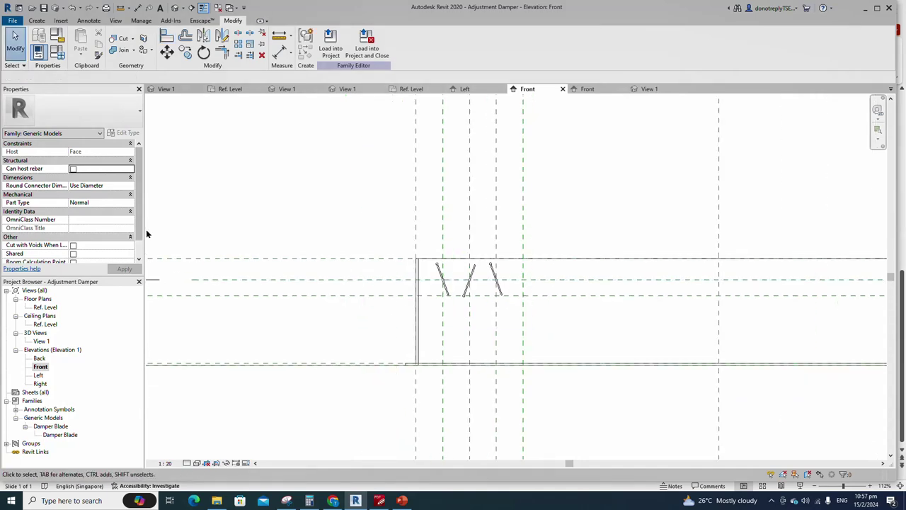
In the Ref. Level plan, align the arrayed copy of the first blade with the horizontal centre plane and lock it
double_click(45, 307)
key("a")
key("l")
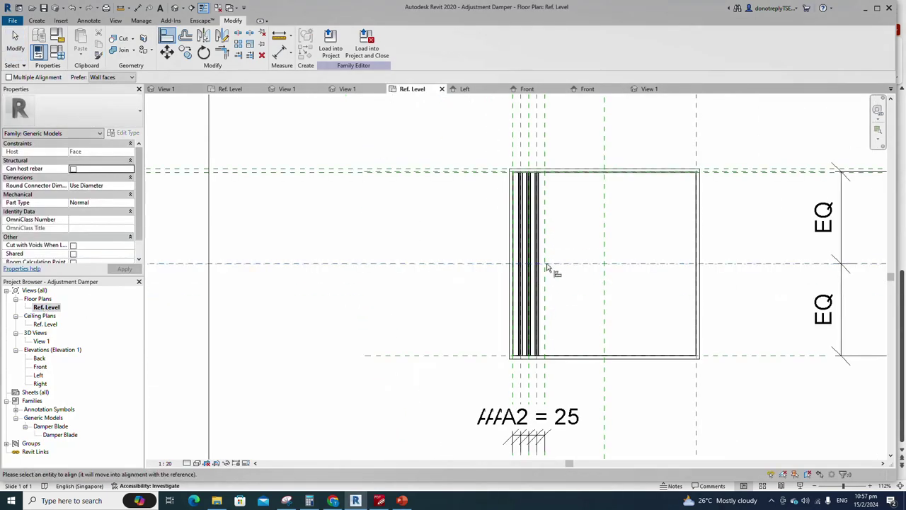
scroll(541, 269, "up", 2)
key("Escape")
scroll(496, 287, "down", 2)
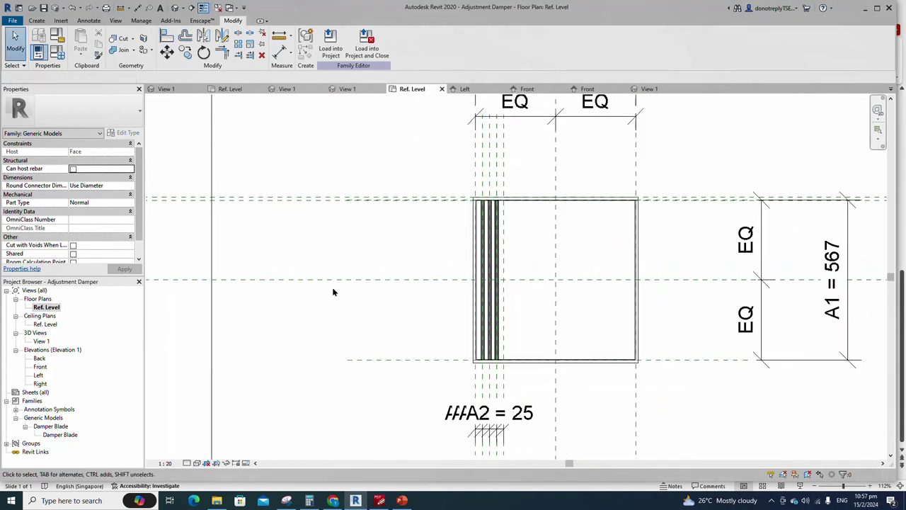
In the Front elevation, label the first blade array with a new instance parameter named No of Blade
double_click(40, 367)
left_click(466, 238)
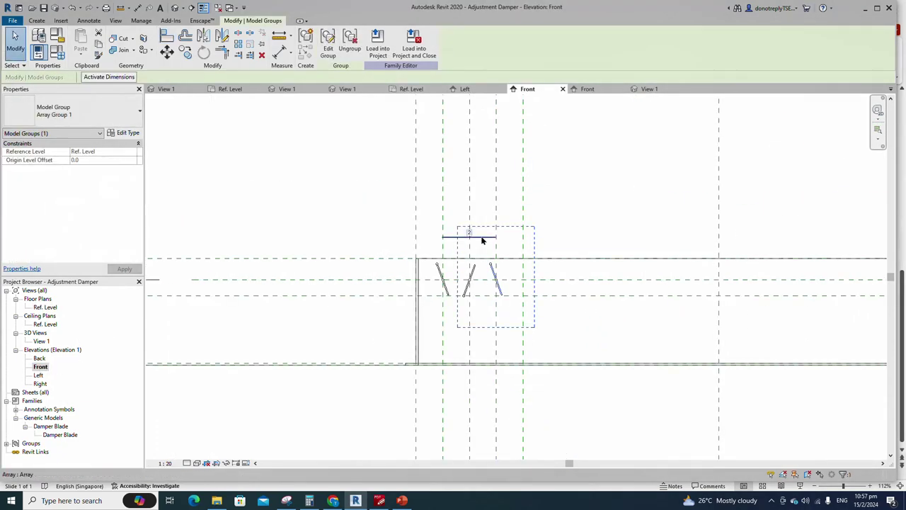
left_click(481, 239)
left_click(157, 77)
left_click(156, 92)
type("N")
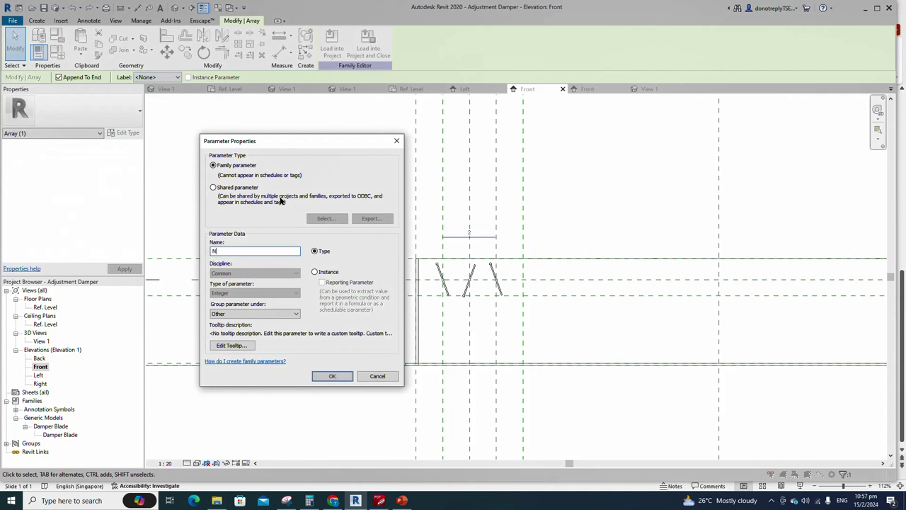
type("oi")
left_click(333, 373)
left_click(642, 326)
Give No of Blade the formula A1 / 50 mm and A2 the formula A1 / (2 * No of Blade), applying both
scroll(843, 274, "down", 6)
scroll(475, 232, "up", 2)
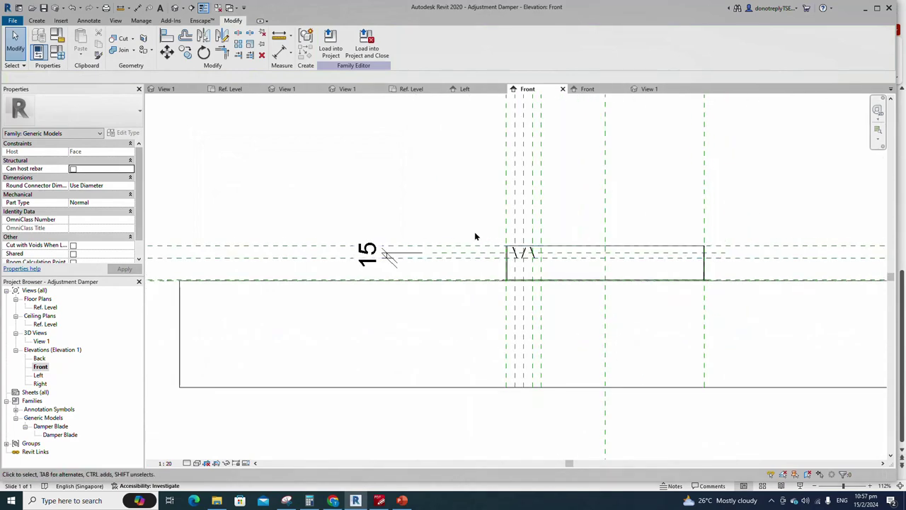
left_click(58, 52)
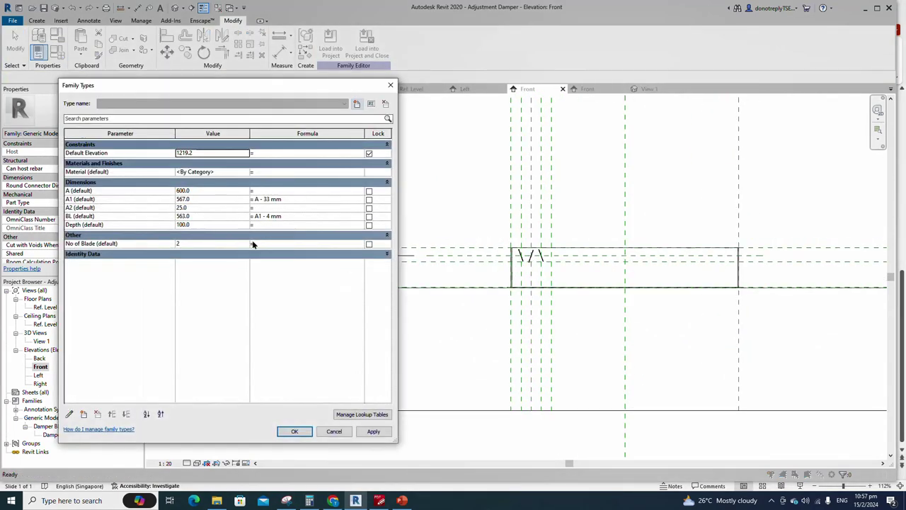
left_click(257, 245)
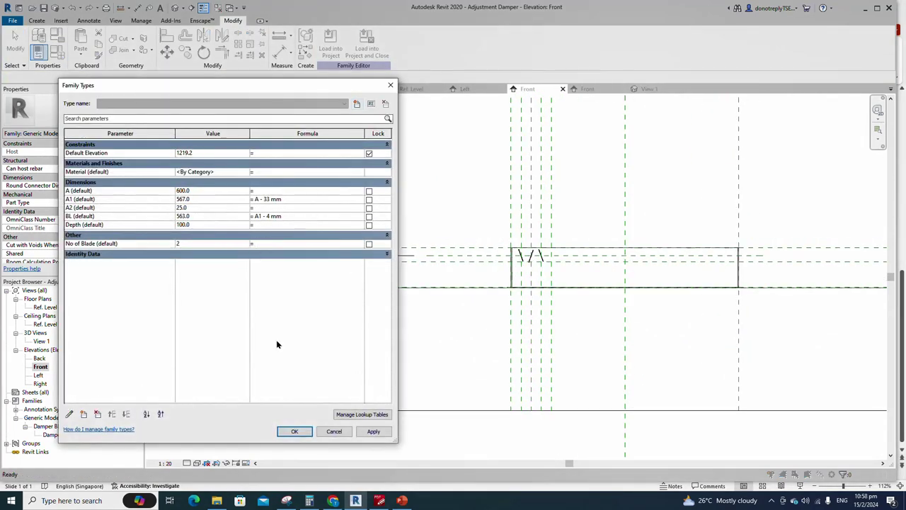
type("A1/50")
left_click(372, 431)
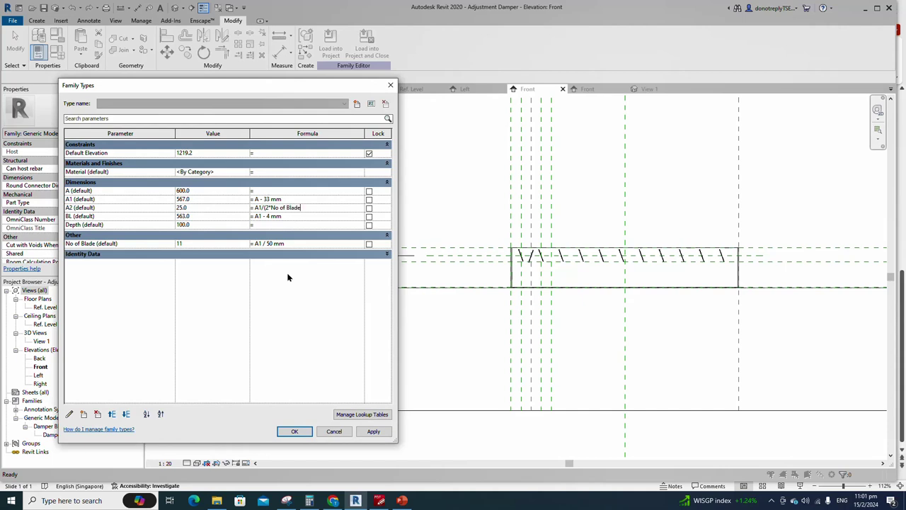
left_click(373, 431)
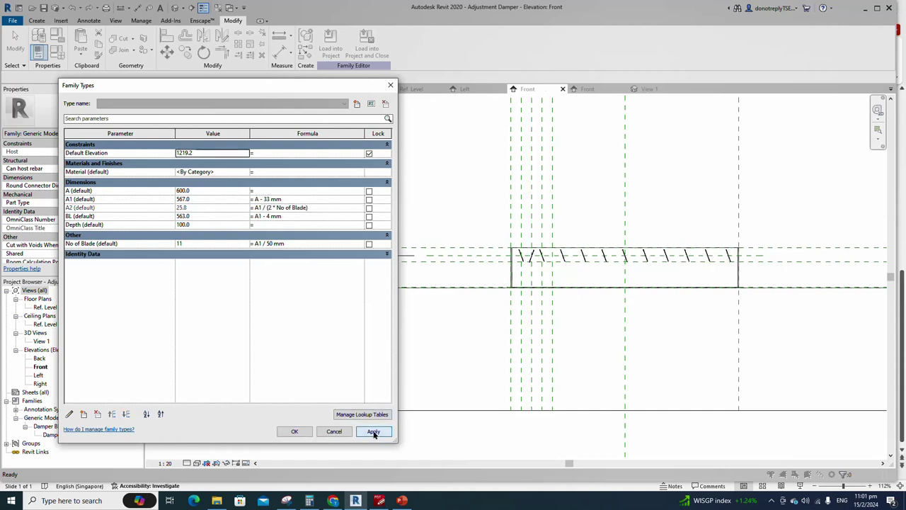
left_click(295, 432)
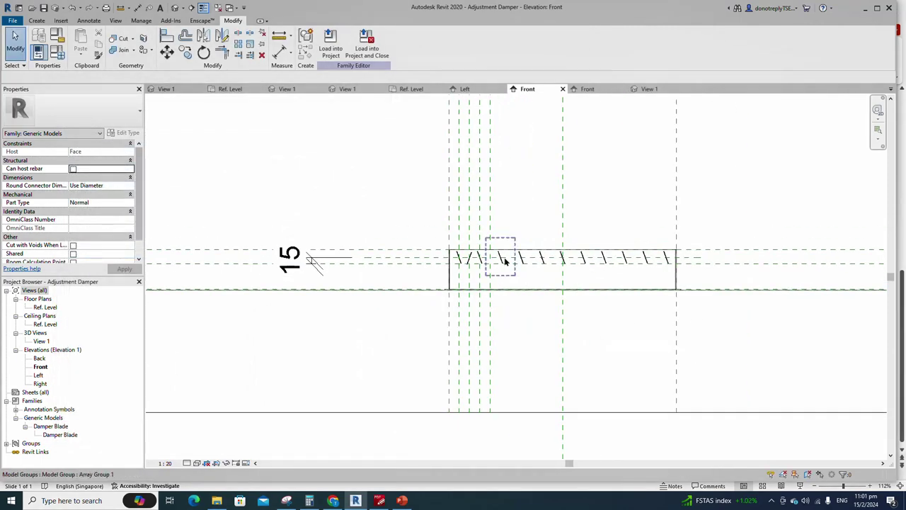
Array the mirrored blade as two members, spacing them from the second to the fourth offset reference plane
scroll(504, 261, "up", 2)
left_click(451, 259)
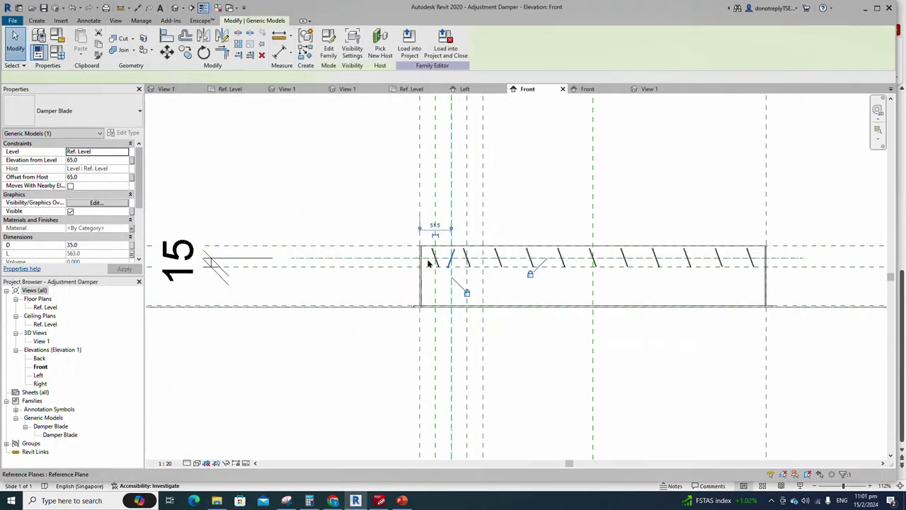
left_click(238, 45)
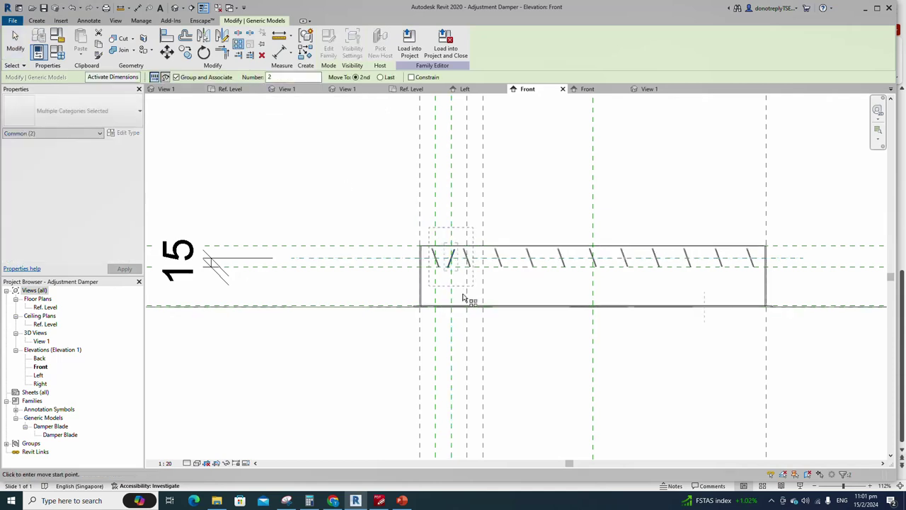
scroll(464, 290, "up", 2)
left_click(444, 261)
left_click(485, 261)
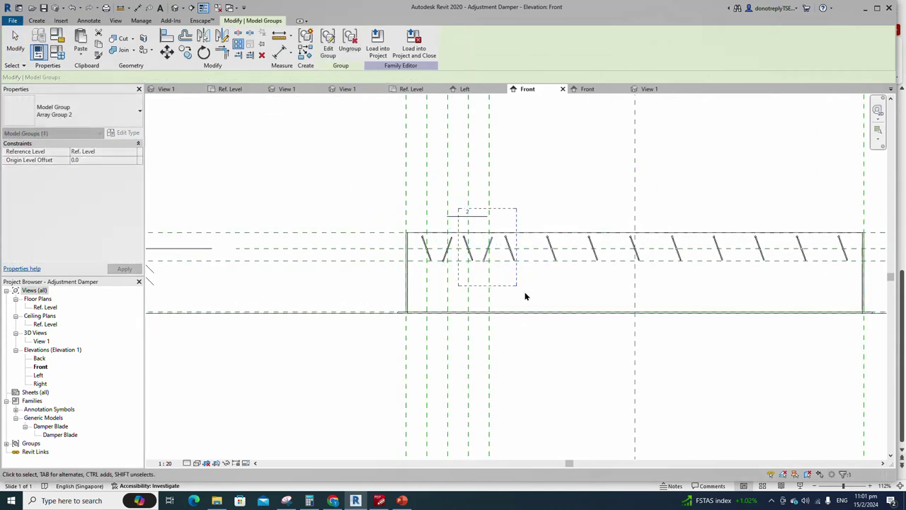
Align the mirrored blade's arrayed copy with the fourth offset plane and the upper horizontal reference plane, locking the alignments
key("a")
key("l")
left_click(488, 249)
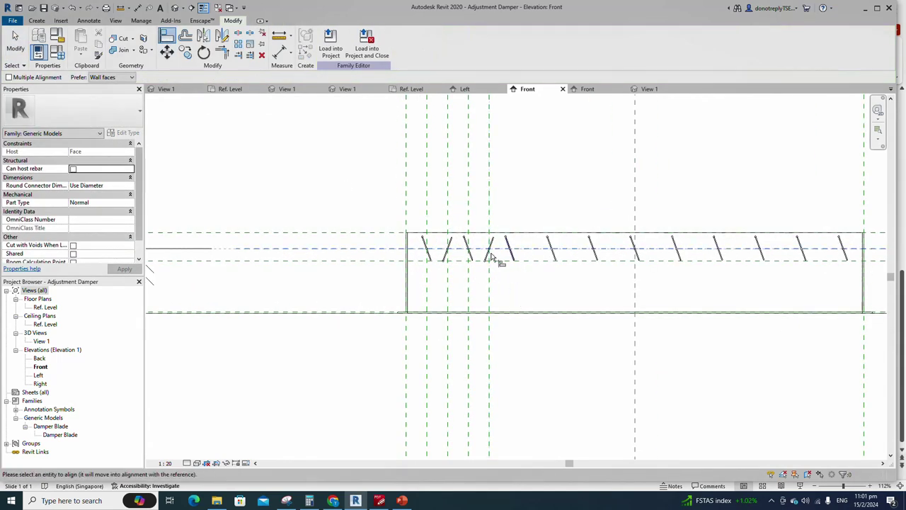
key("Escape")
key("Escape")
scroll(532, 289, "down", 1)
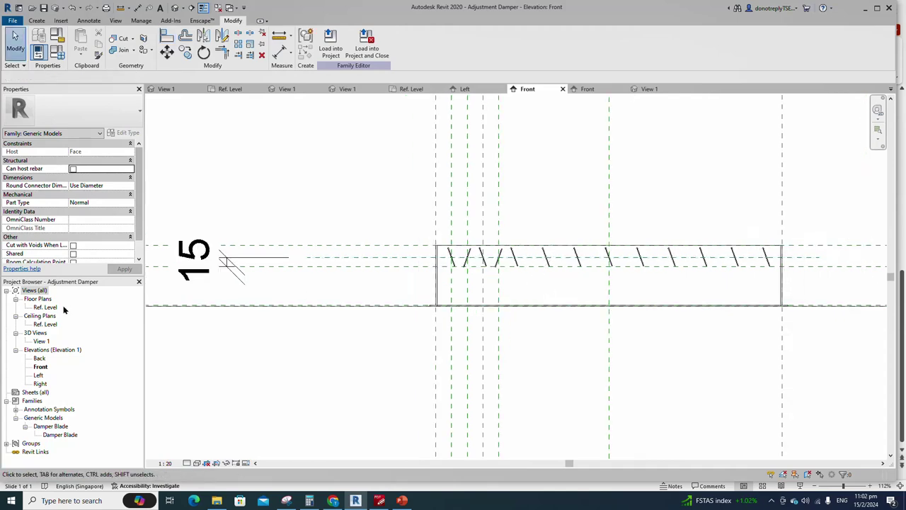
In the Ref. Level plan, align the mirrored blade's arrayed copy with the horizontal centre plane and lock it
double_click(45, 308)
key("a")
key("l")
scroll(520, 287, "up", 1)
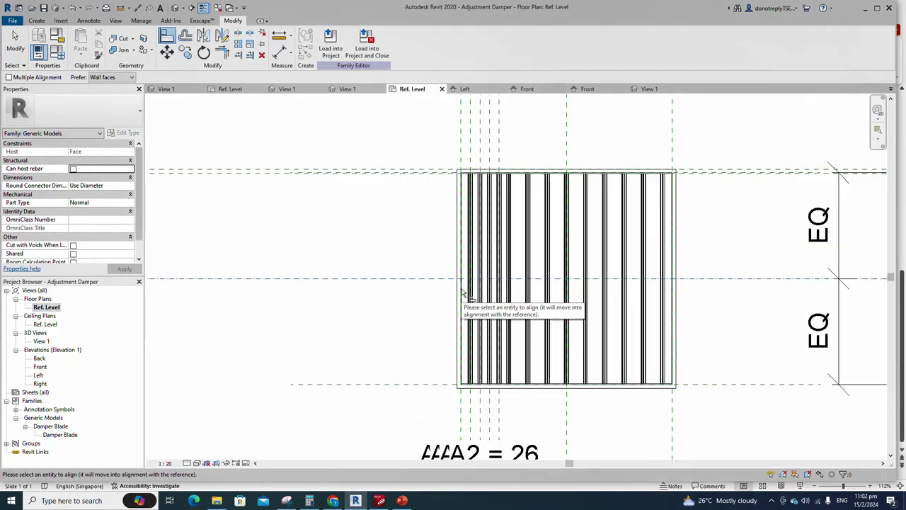
left_click(530, 278)
scroll(509, 310, "down", 1)
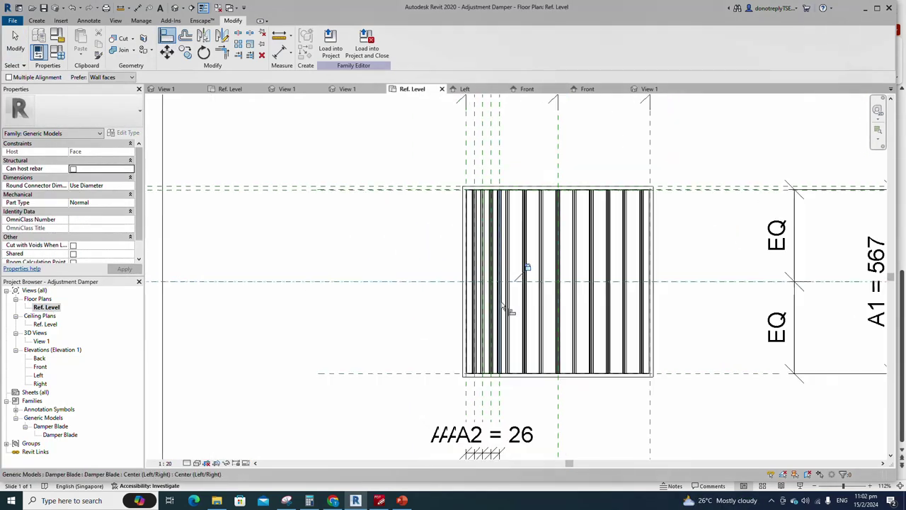
key("Escape")
scroll(507, 309, "down", 1)
In the Front elevation, label the mirrored blade array with a new instance parameter named No of Blade R
double_click(40, 367)
scroll(493, 264, "up", 1)
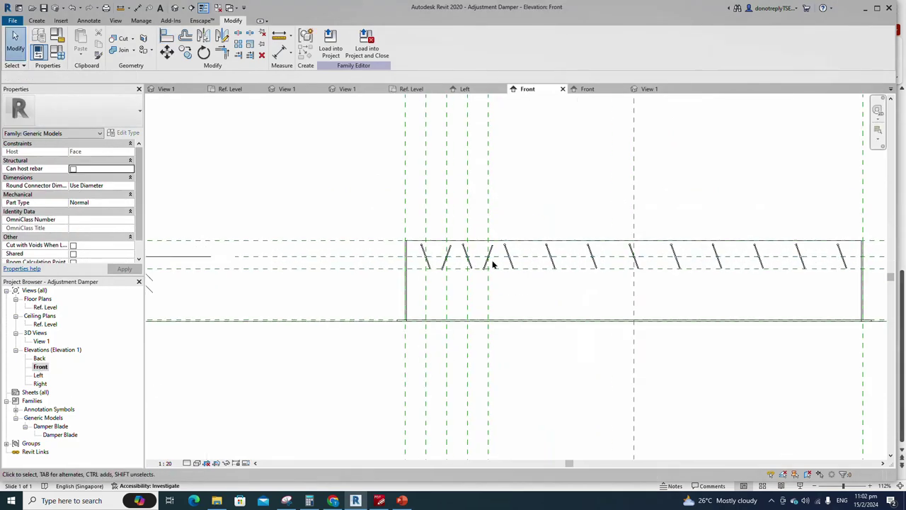
left_click(488, 259)
key("a")
key("r")
scroll(335, 267, "down", 2)
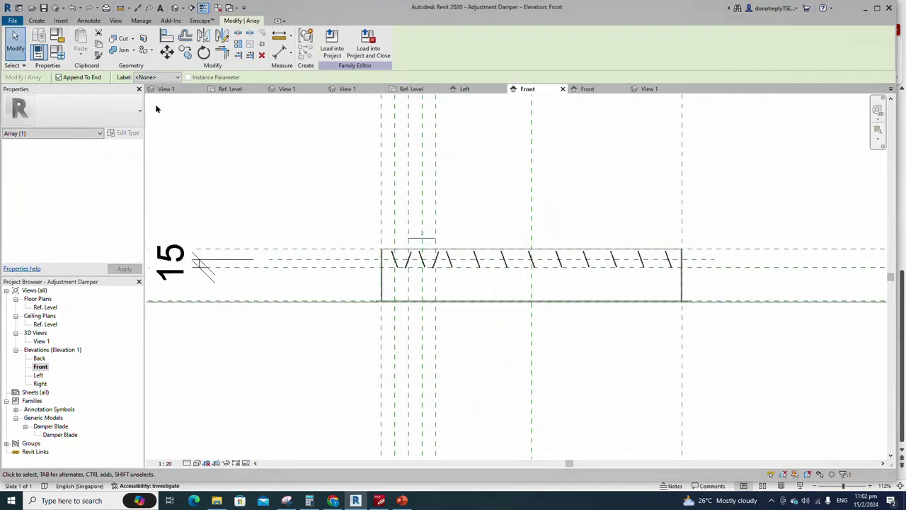
left_click(157, 77)
left_click(158, 97)
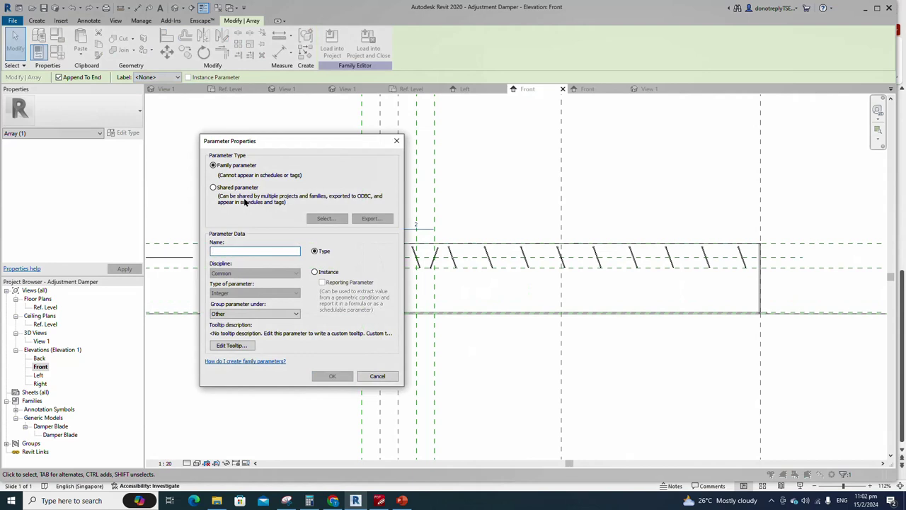
type("No of Blade R")
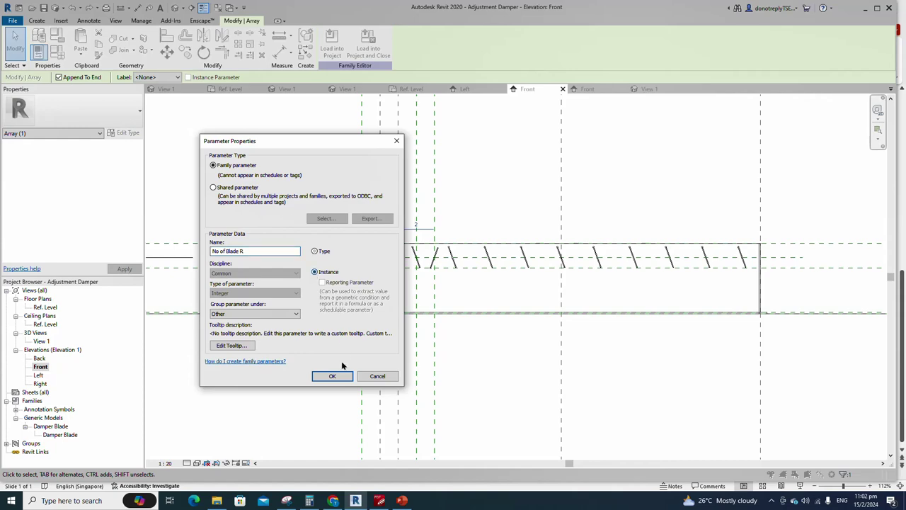
left_click(341, 375)
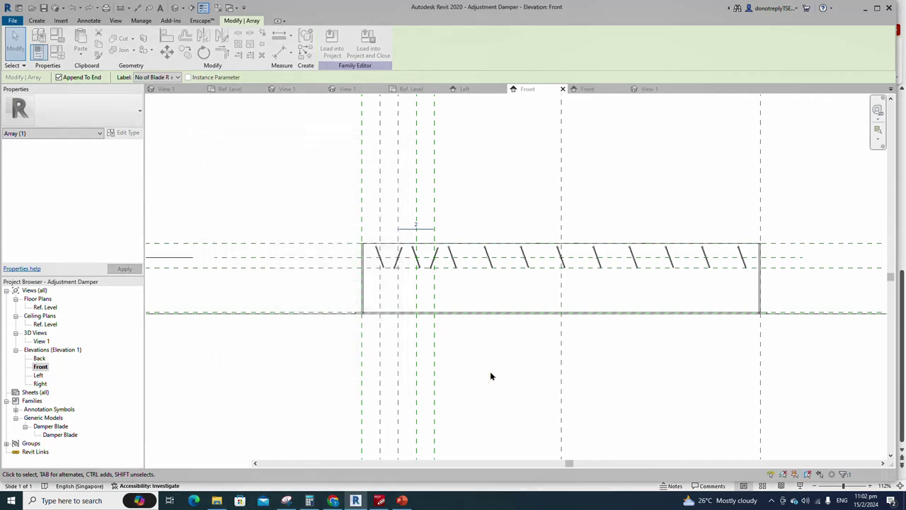
Give the No of Blade R parameter the formula (A1 / 50 mm) - 1 and apply it
key("f")
key("t")
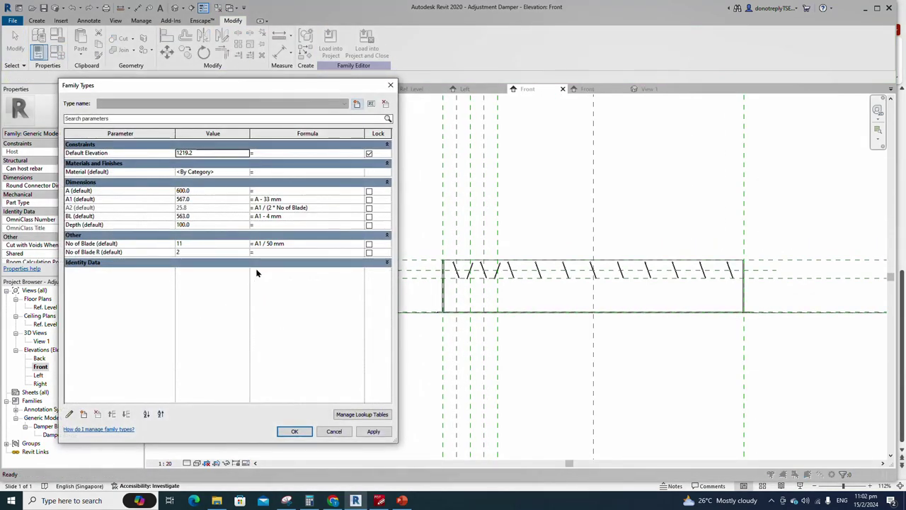
left_click(272, 252)
left_click(260, 243)
key("ctrl+c")
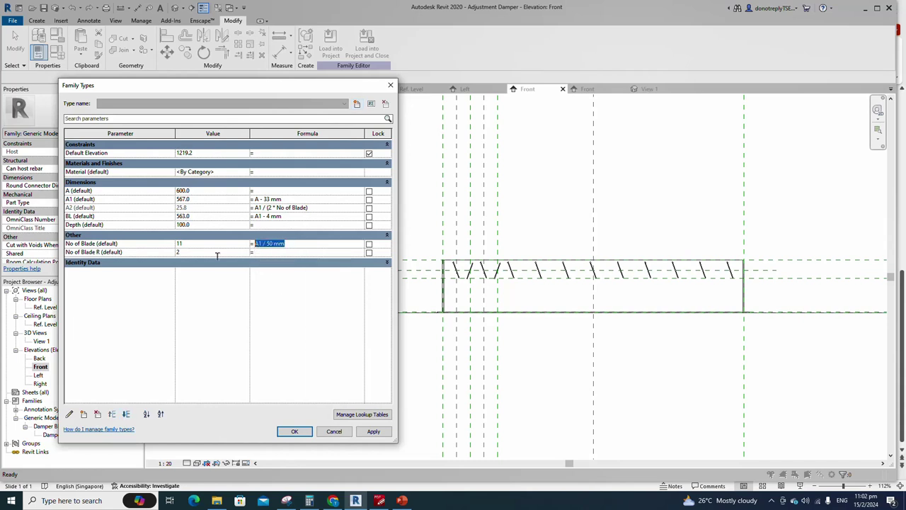
left_click(257, 253)
type("(")
key("ctrl+v")
type(")-1")
left_click(374, 431)
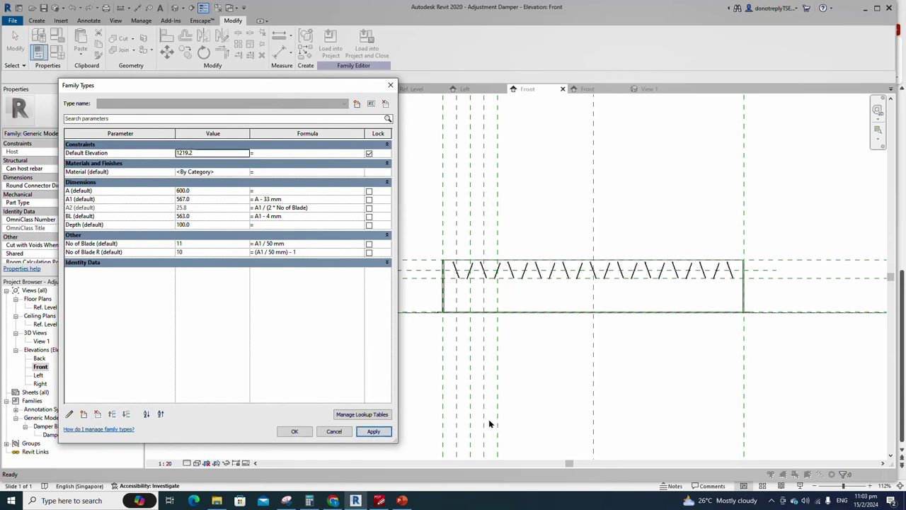
Flex the damper by applying A values of 500, 250 and finally 600
double_click(185, 192)
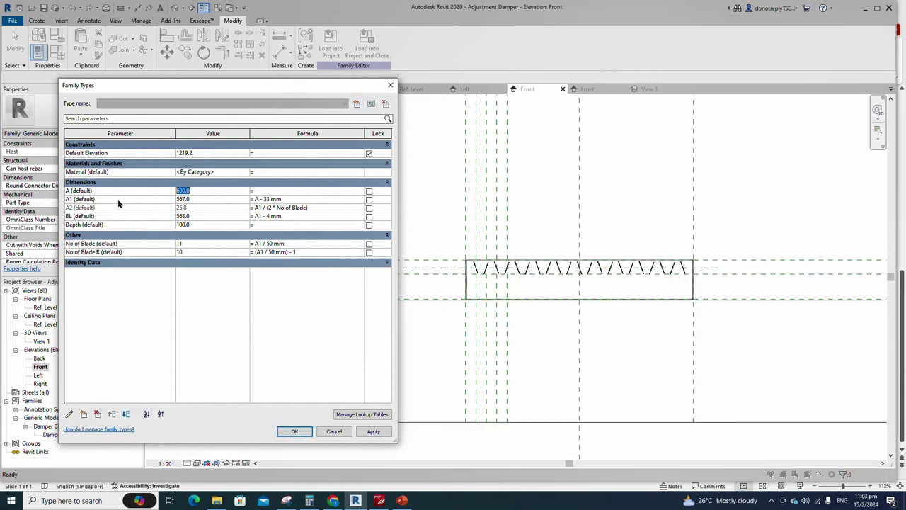
type("500")
left_click(373, 431)
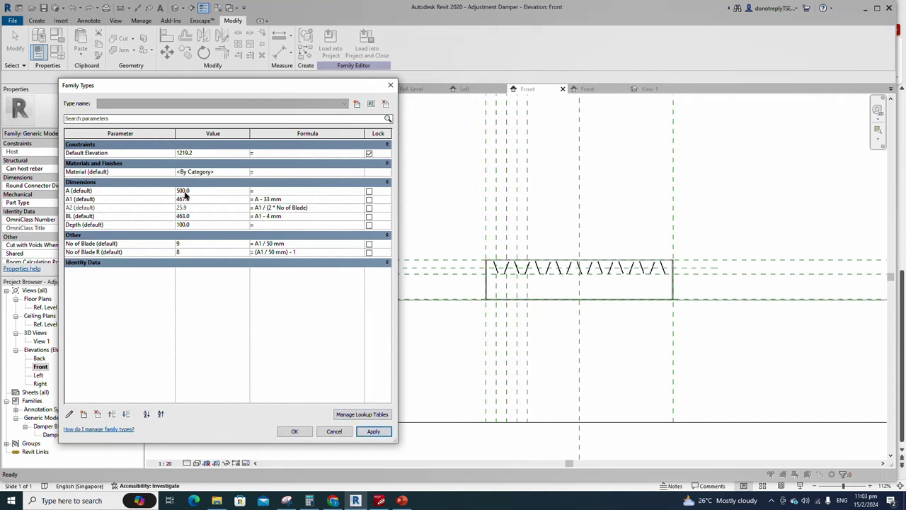
left_click_drag(188, 193, 138, 199)
type("250")
left_click(373, 431)
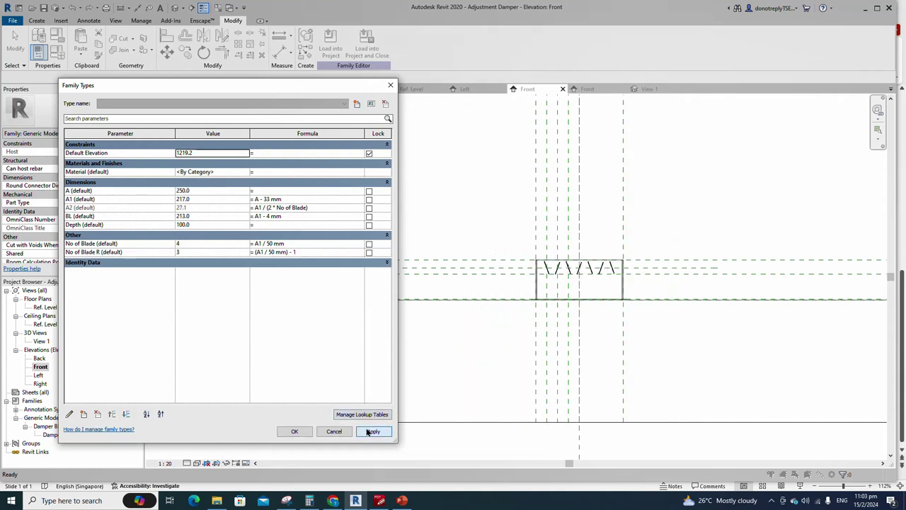
type("600")
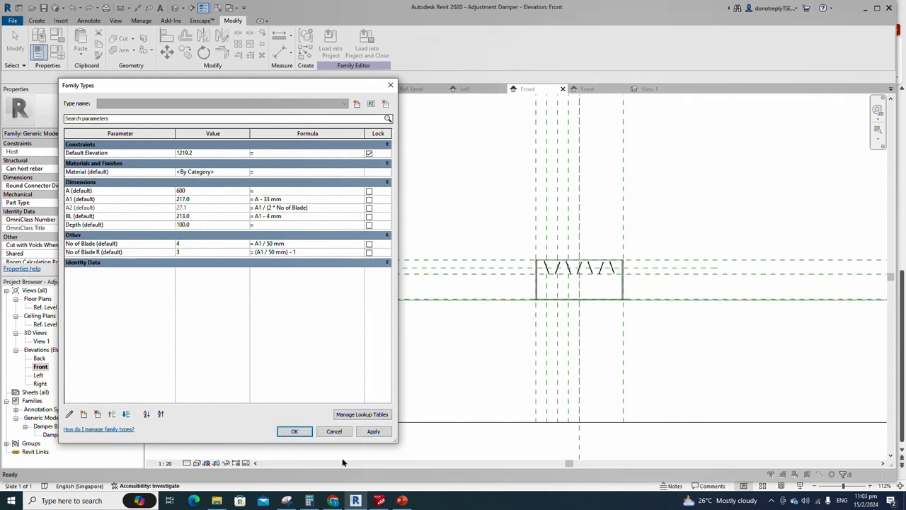
left_click(373, 431)
left_click(294, 431)
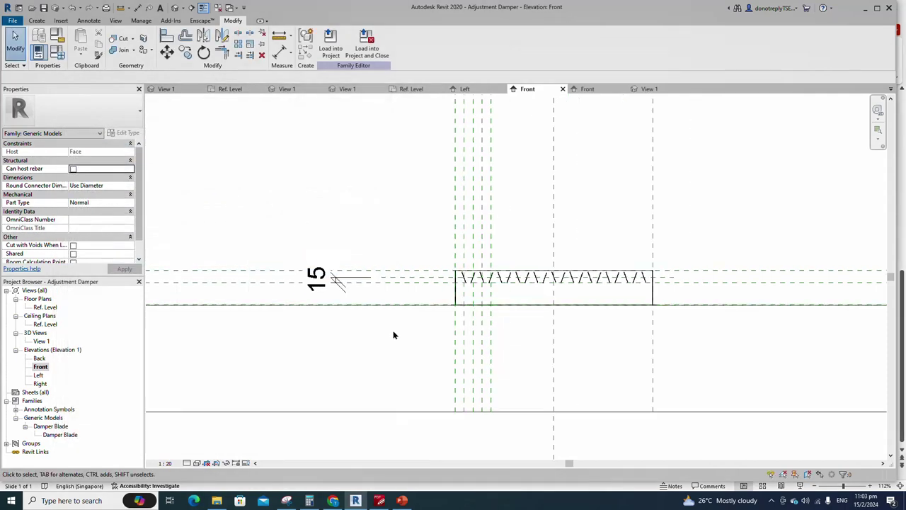
Open the 3D view of the damper to inspect the alternating blades inside the frame
double_click(39, 342)
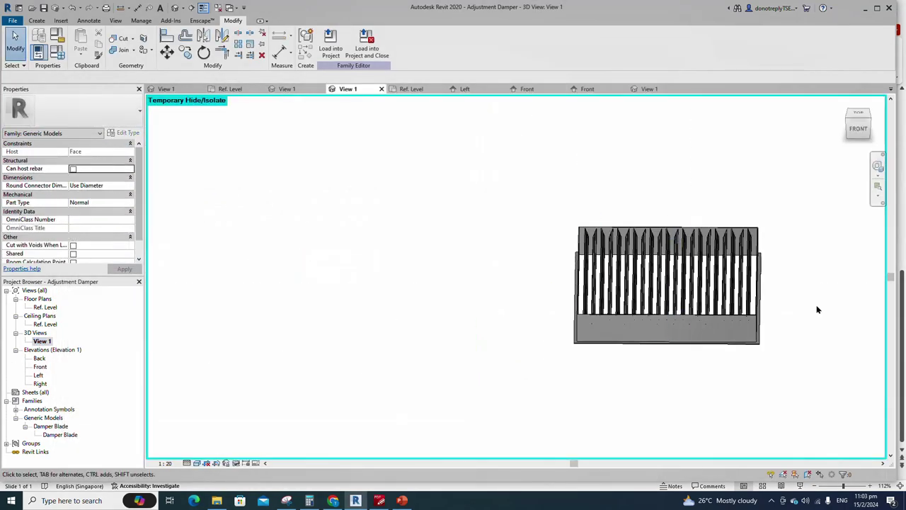
Load the Adjustment Damper into the Square Ceiling Diffuser family and place it on the work plane where the center reference planes intersect
scroll(818, 310, "down", 3)
middle_click_drag(817, 310, 642, 311)
middle_click_drag(642, 352, 680, 404, "shift")
left_click_drag(861, 119, 853, 124)
middle_click_drag(853, 122, 770, 280, "shift")
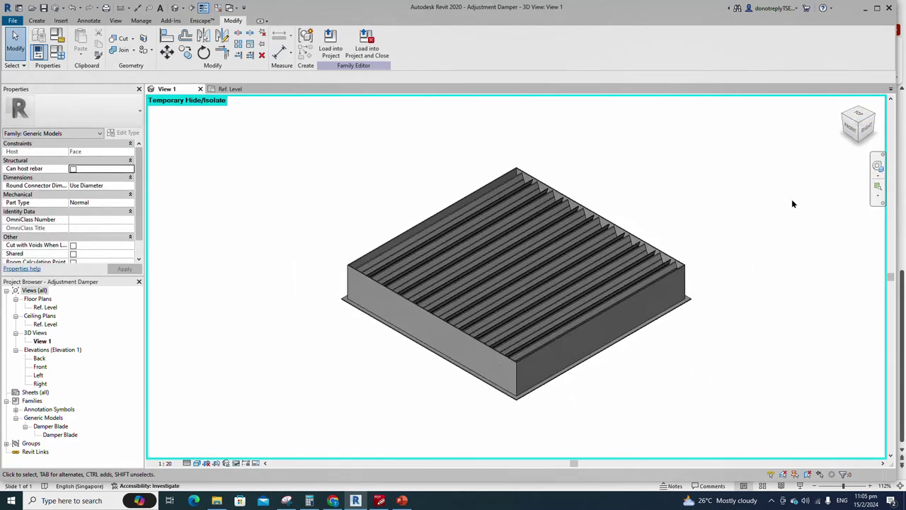
left_click(330, 43)
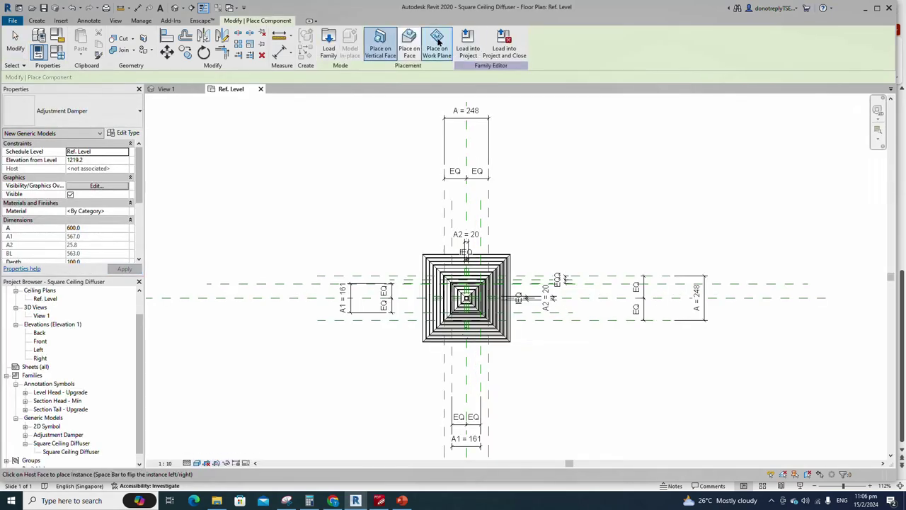
left_click(437, 43)
scroll(457, 274, "up", 8)
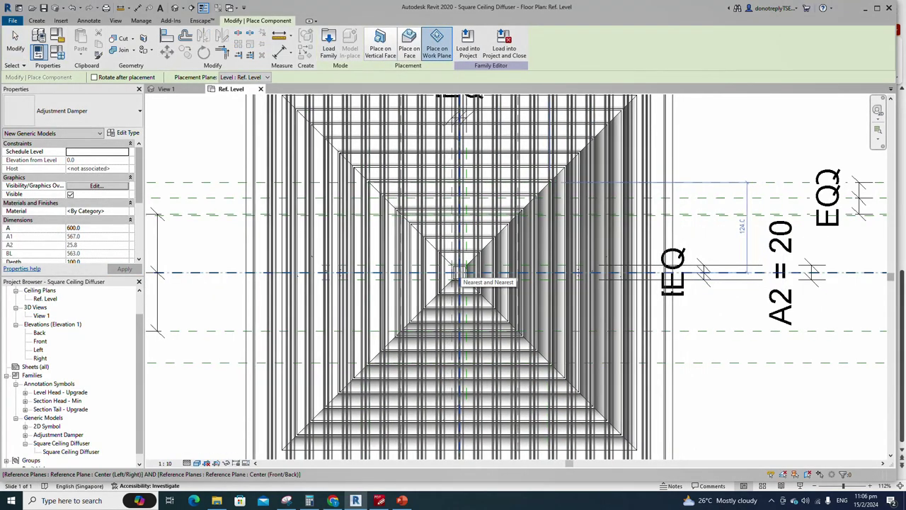
left_click(459, 273)
scroll(487, 277, "down", 4)
key("Escape")
key("Escape")
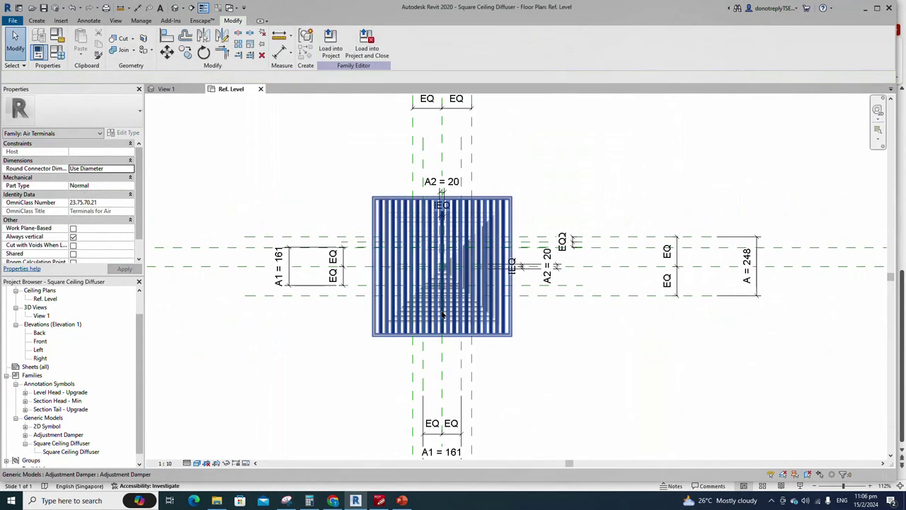
Align the placed damper with the center reference planes in the Ref. Level plan
left_click(167, 37)
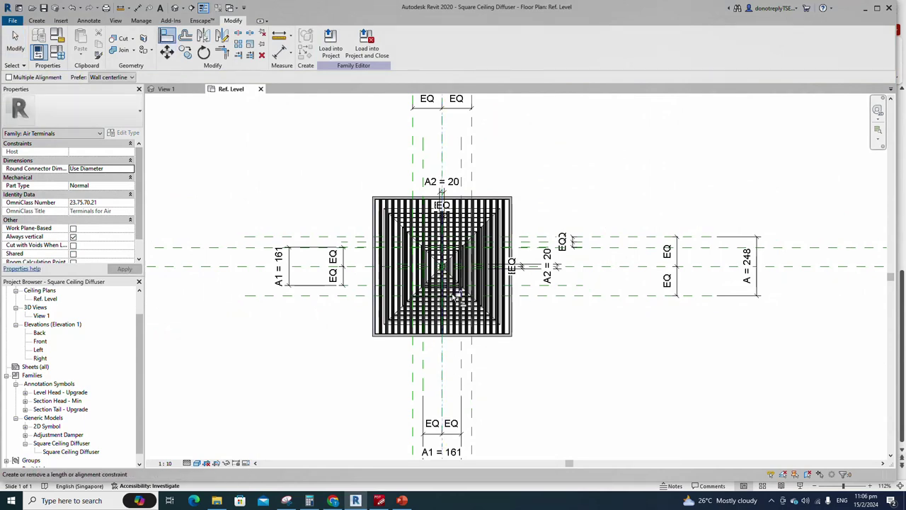
scroll(573, 351, "down", 4)
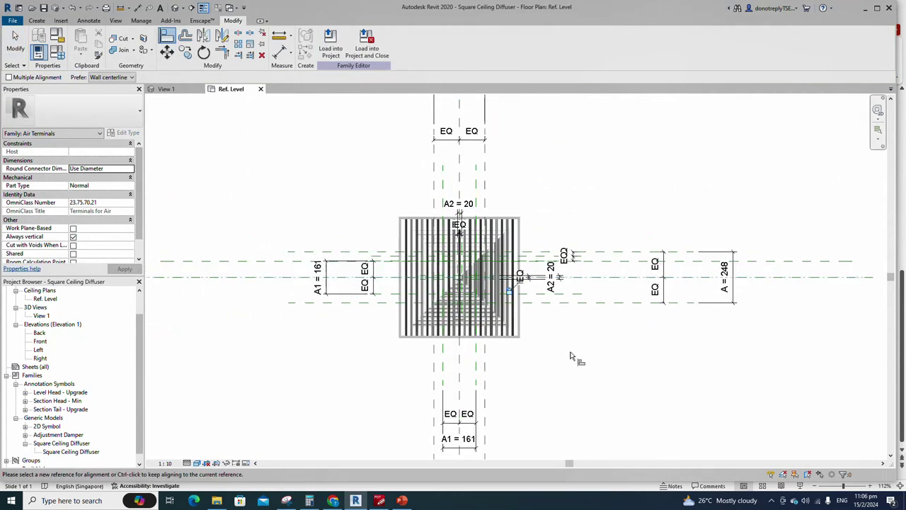
key("Escape")
scroll(469, 376, "up", 2)
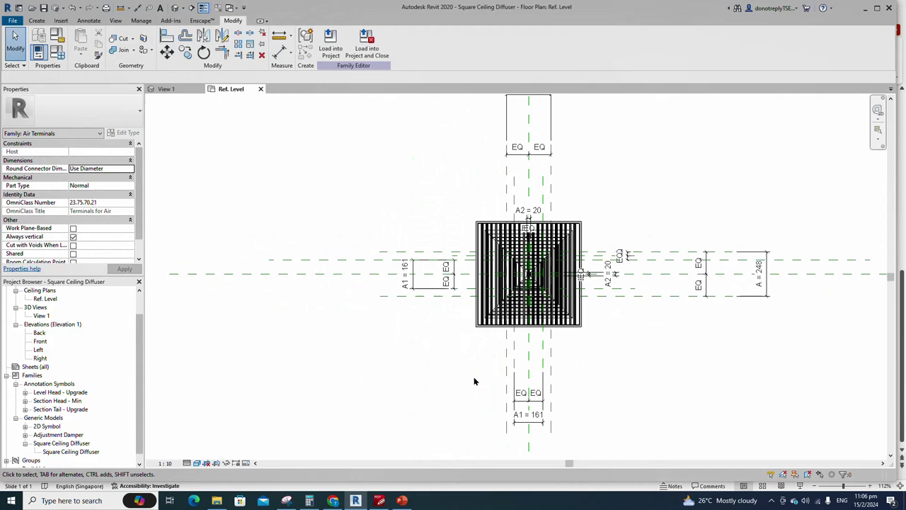
Associate the damper's Material with a new instance material parameter named Damper
left_click(483, 329)
scroll(96, 240, "down", 2)
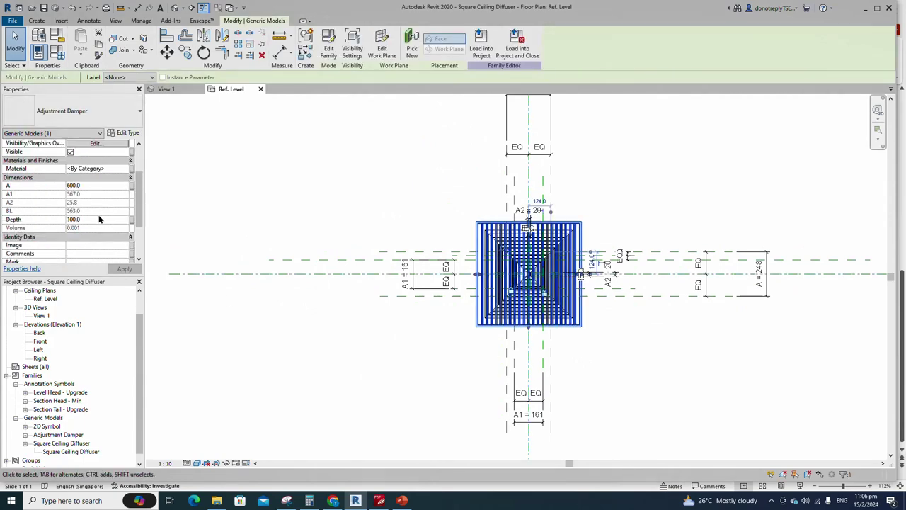
left_click(132, 171)
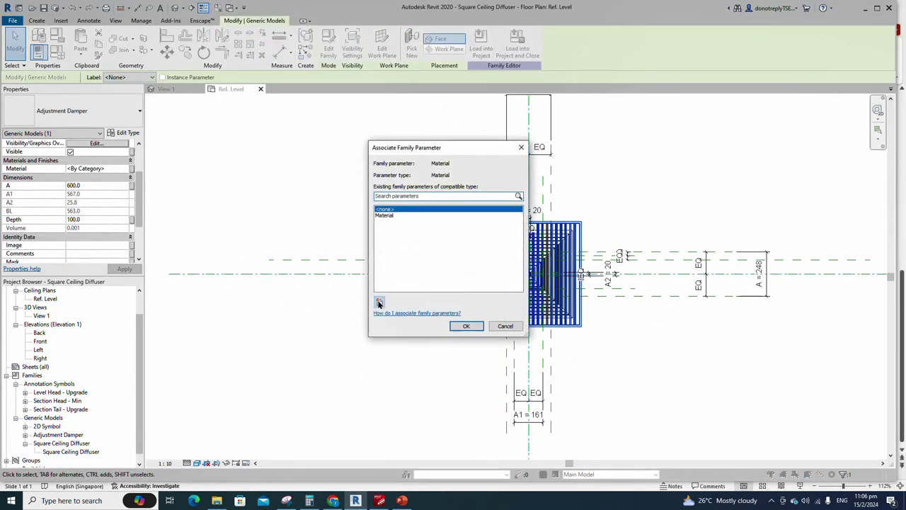
left_click(380, 305)
type("Damper")
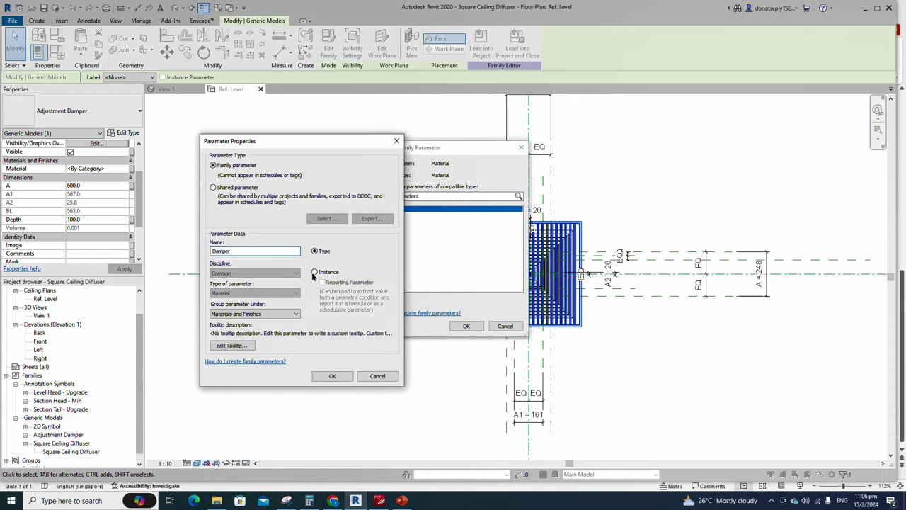
left_click(332, 376)
left_click(467, 326)
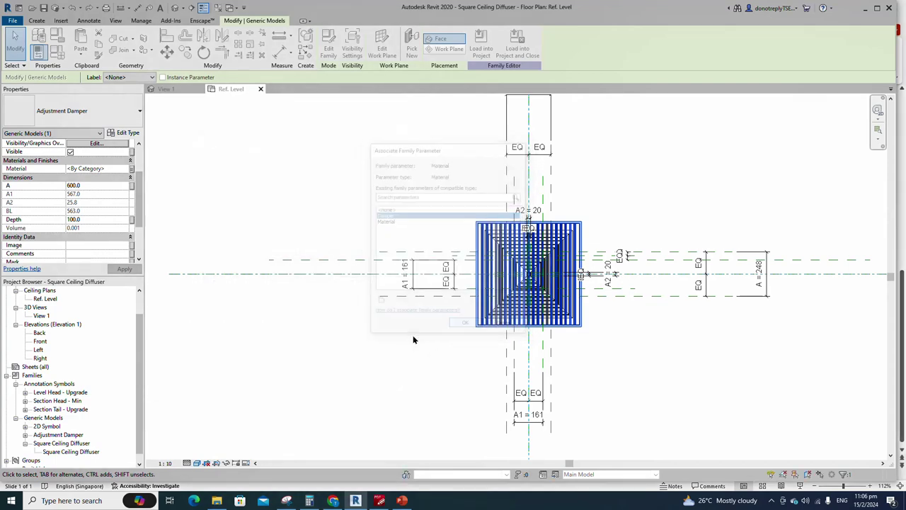
Associate the damper's A dimension with the diffuser's A family parameter
left_click(131, 186)
left_click(380, 216)
left_click(465, 326)
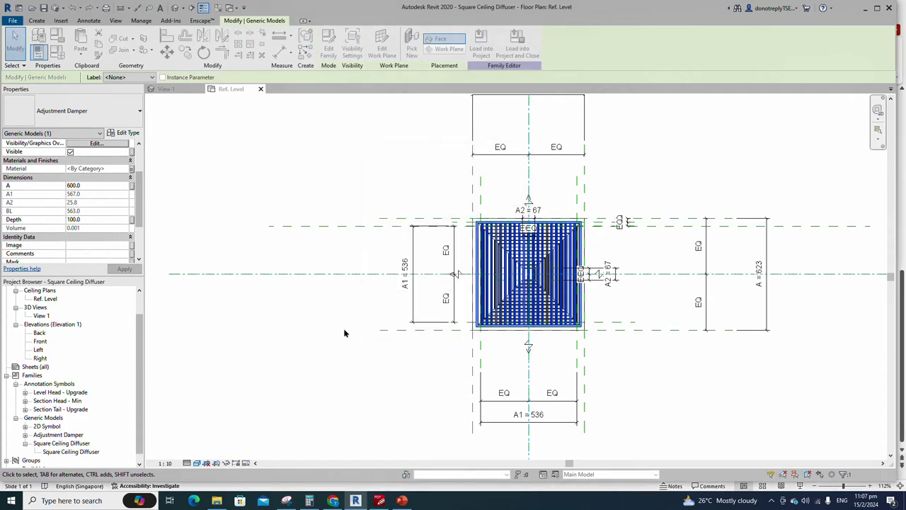
scroll(89, 219, "down", 3)
left_click(344, 345)
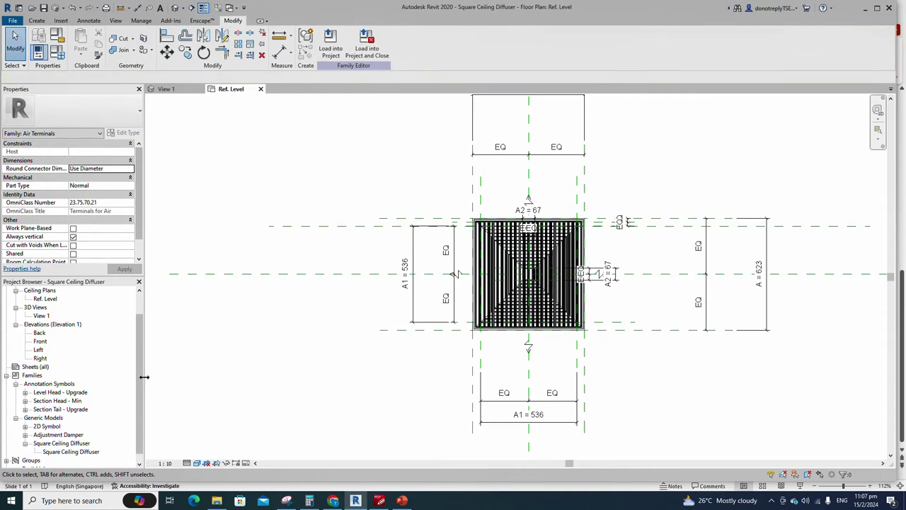
Examine the damper's fit over the diffuser cones in the Front elevation and in the 3D view
scroll(100, 383, "down", 1)
double_click(40, 333)
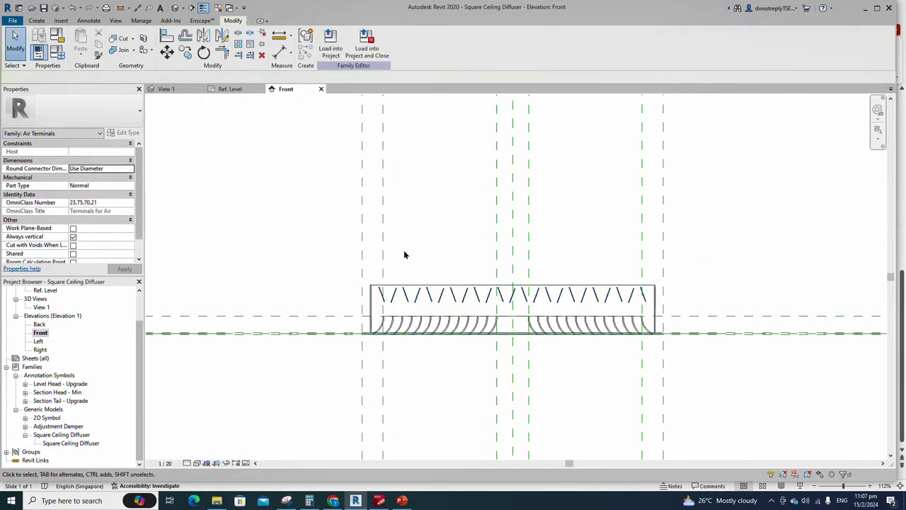
scroll(505, 288, "down", 3)
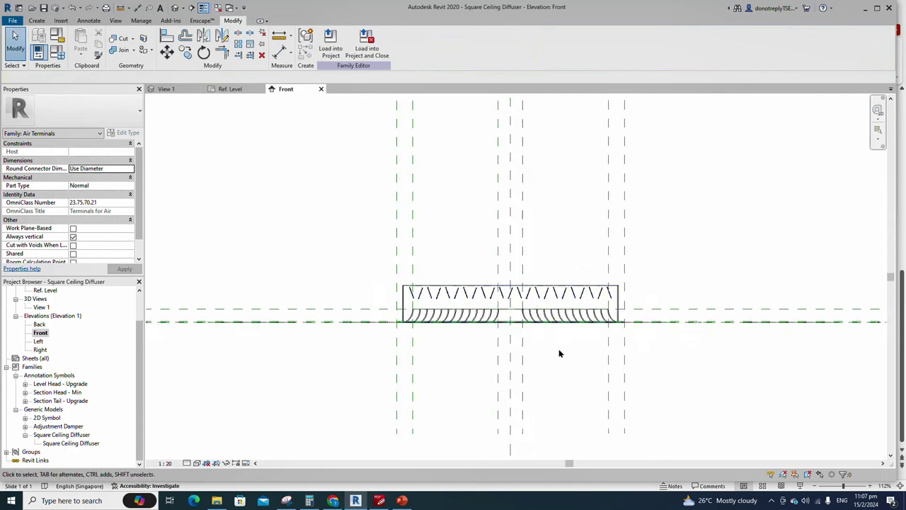
left_click(251, 88)
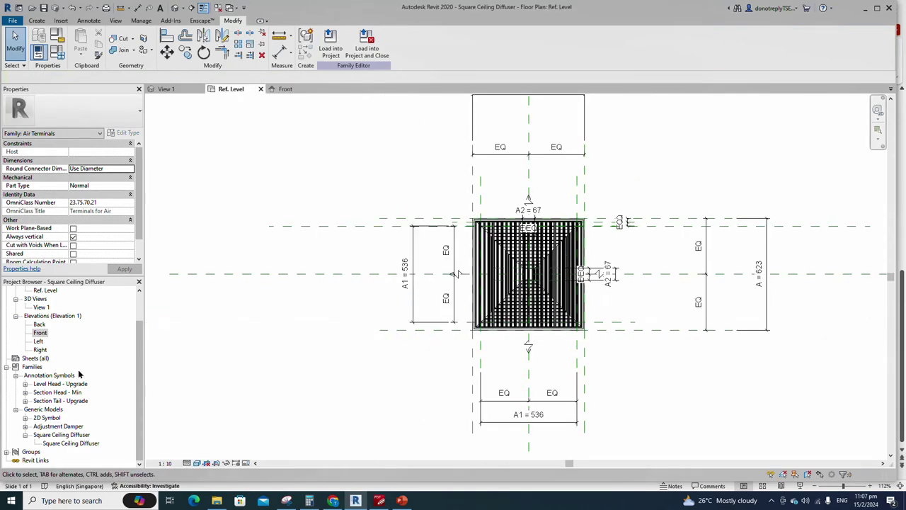
scroll(80, 375, "up", 1)
double_click(41, 325)
middle_click_drag(657, 386, 645, 355, "shift")
mouse_move(616, 397)
middle_mouse_down("shift")
mouse_move(640, 420)
mouse_move(543, 448)
mouse_move(732, 441)
mouse_move(664, 148)
mouse_move(666, 441)
mouse_move(658, 388)
mouse_move(629, 386)
middle_mouse_up("shift")
Flex the diffuser with its damper by applying the family types DN600, DN500 and finally DN625
left_click(57, 52)
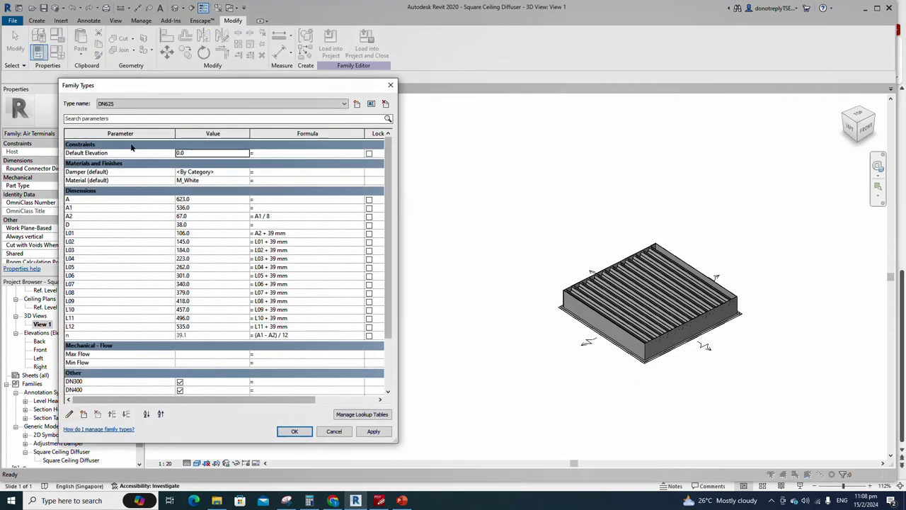
left_click(122, 104)
left_click(124, 134)
left_click(374, 432)
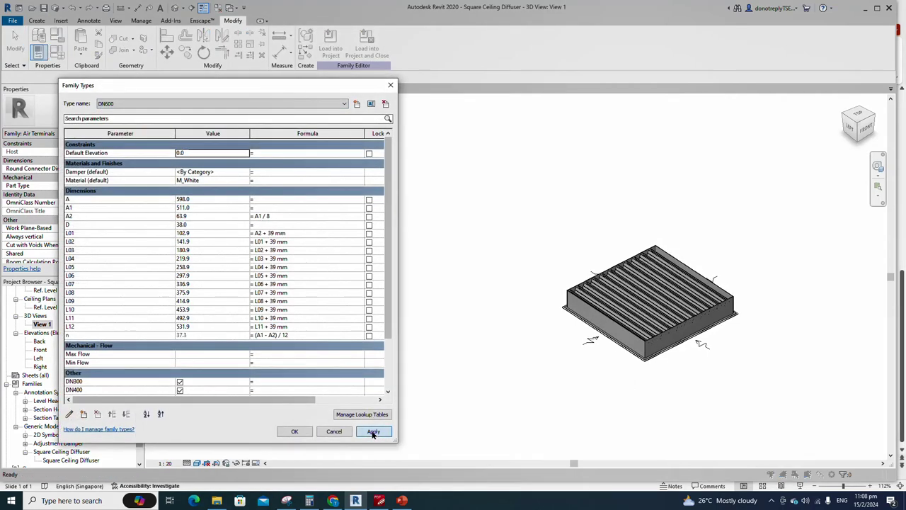
left_click(121, 104)
left_click(115, 135)
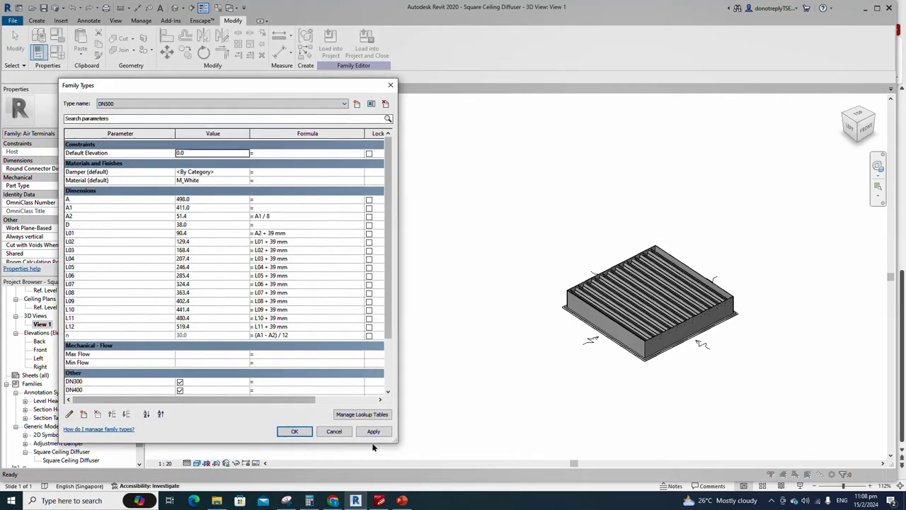
left_click(378, 431)
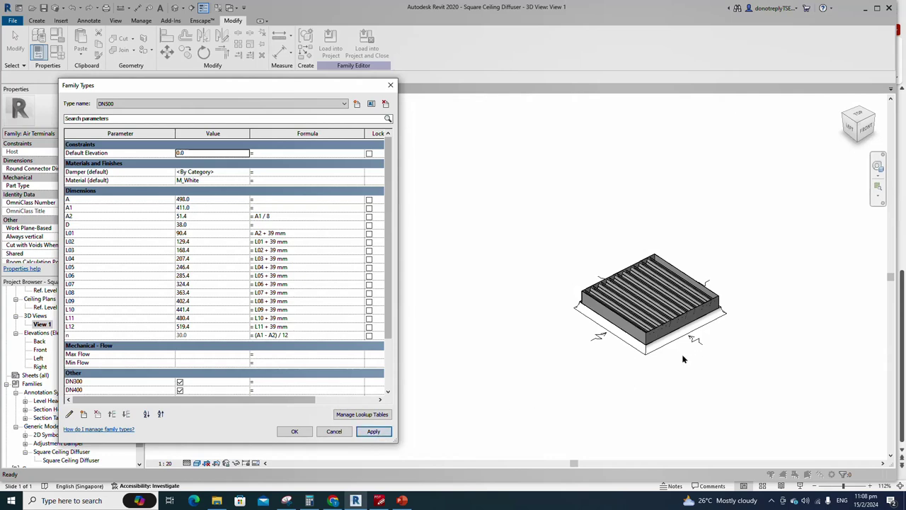
left_click(121, 104)
left_click(120, 130)
left_click(374, 432)
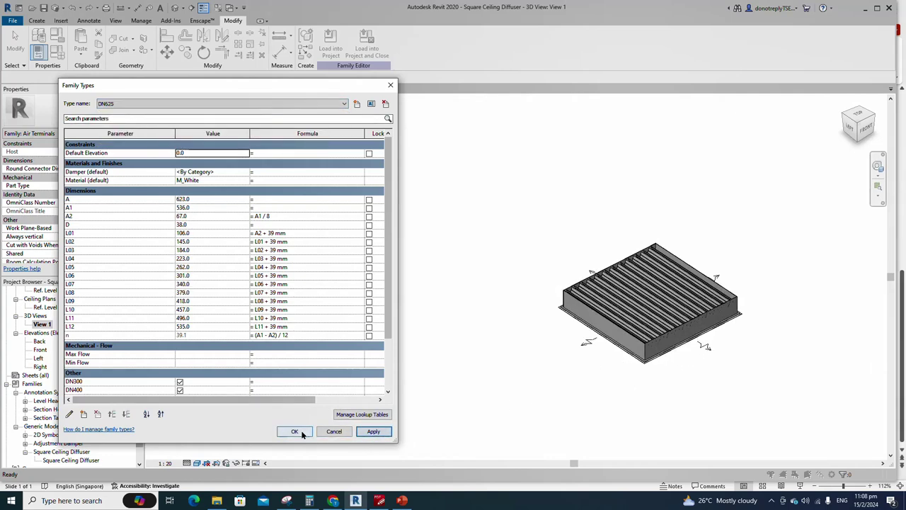
left_click(295, 431)
Inspect the combined diffuser and damper in 3D from the home view and from below
middle_click_drag(761, 401, 807, 354, "shift")
left_click(842, 104)
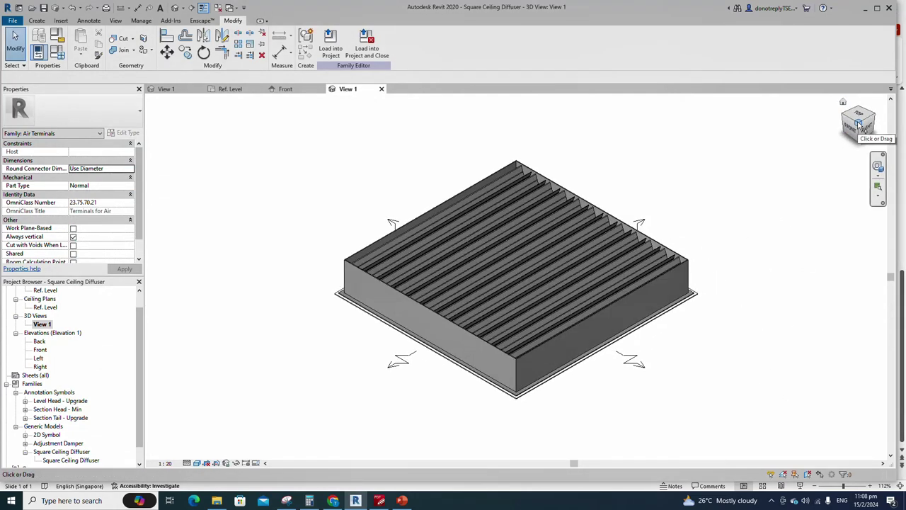
middle_click_drag(734, 338, 791, 251, "shift")
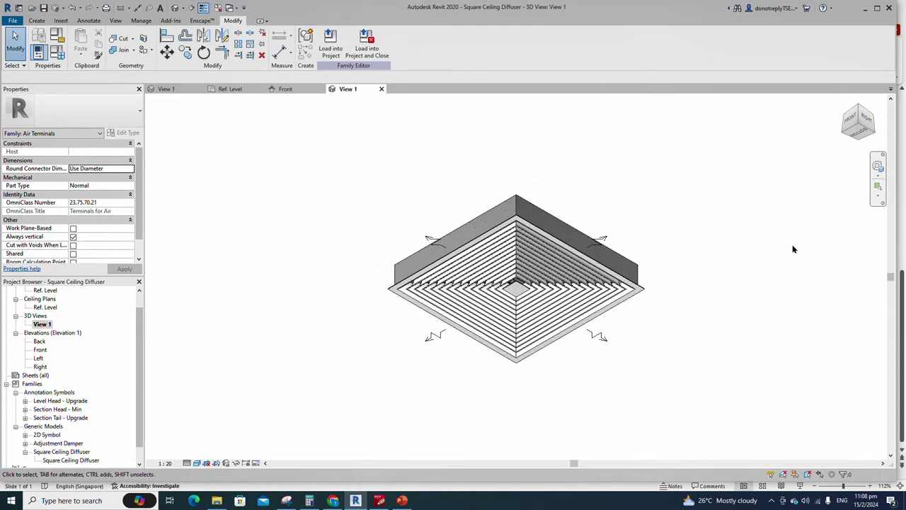